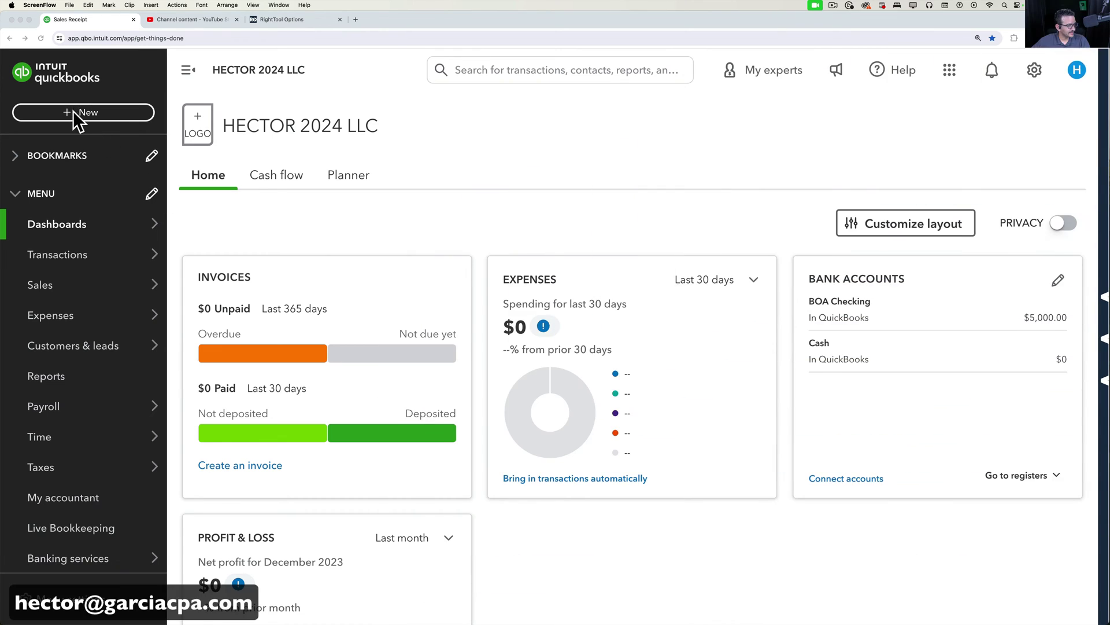
# - Create a new invoice and upload the DALL·E-generated company logo PNG from the Downloads folder to it
pyautogui.click(73, 111)
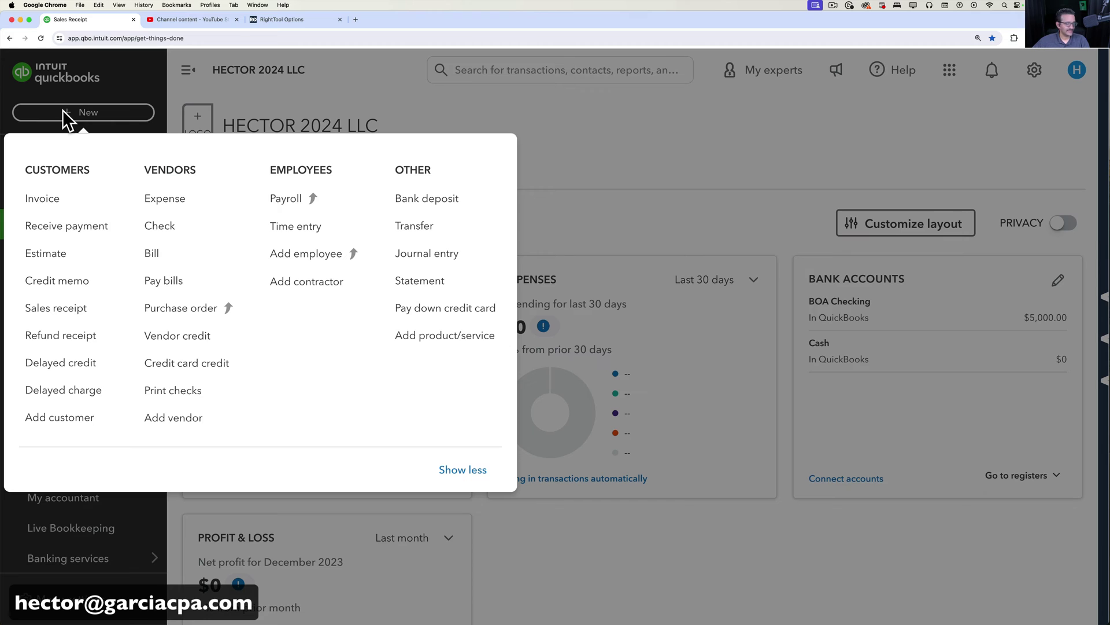
pyautogui.click(50, 195)
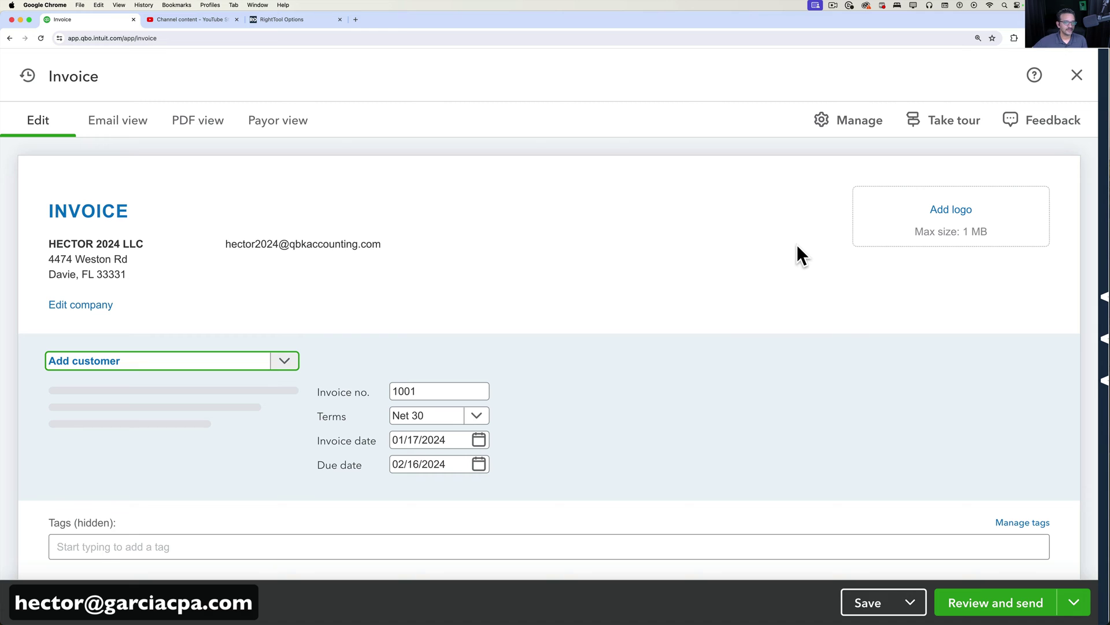
pyautogui.click(969, 217)
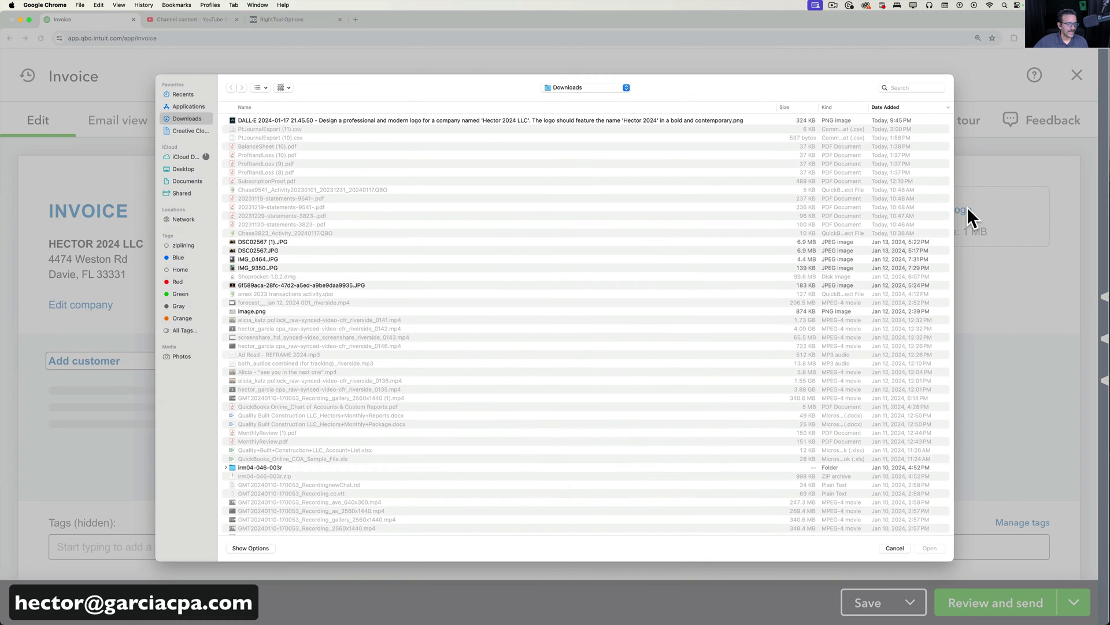
pyautogui.doubleClick(300, 120)
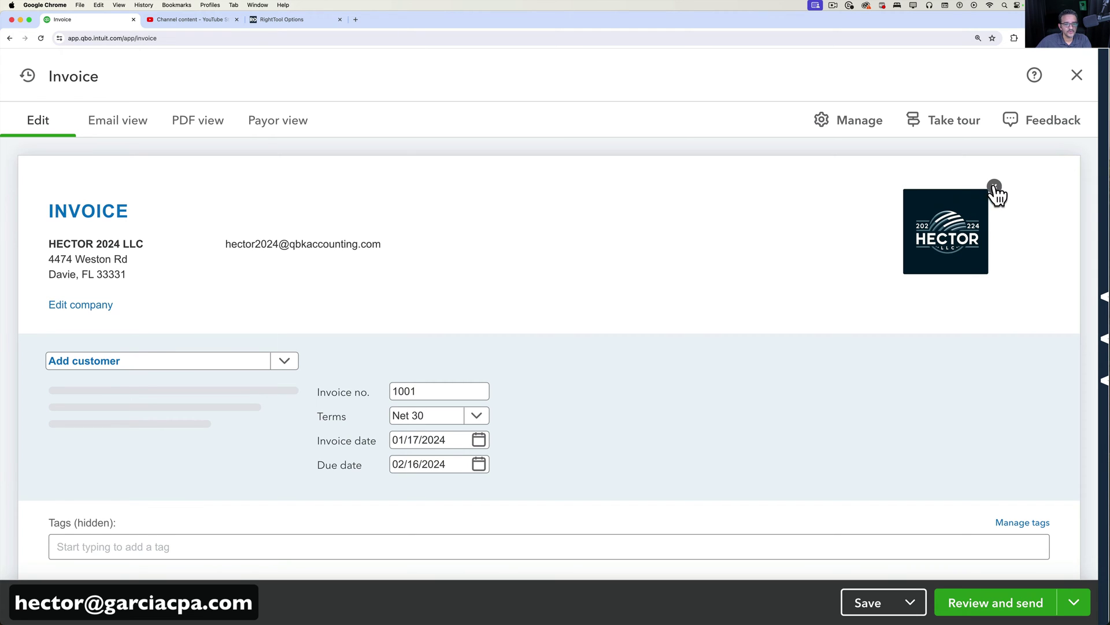
pyautogui.moveTo(928, 246); pyautogui.dragTo(733, 243)
pyautogui.moveTo(928, 243); pyautogui.dragTo(775, 262)
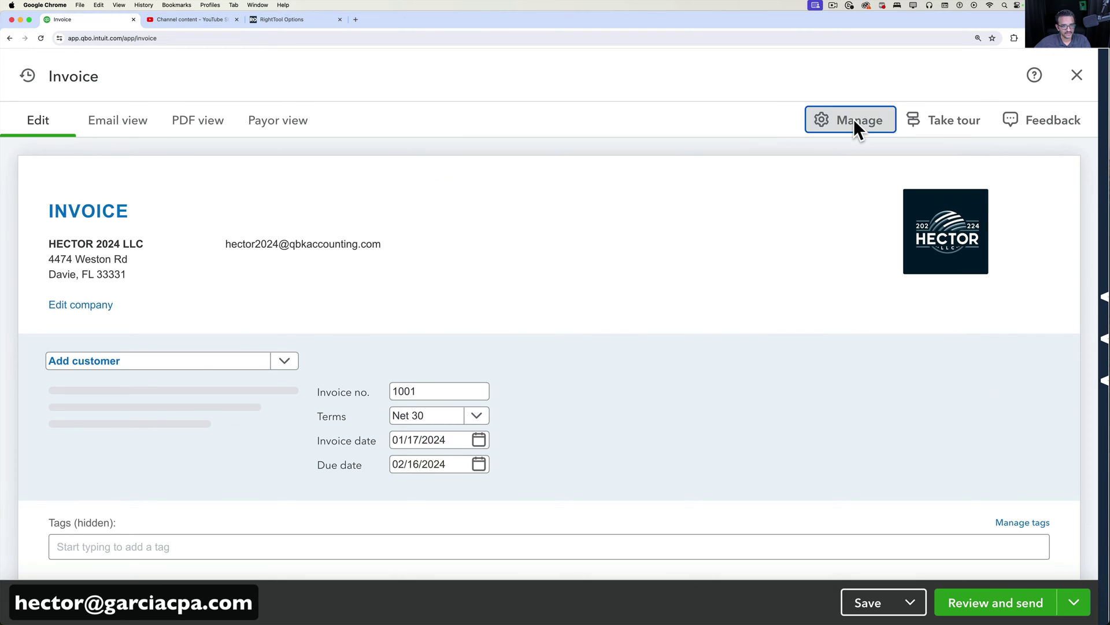
# - Edit the sales form content in the invoice's default settings, turning on Shipping, Discount and Deposit
pyautogui.click(855, 121)
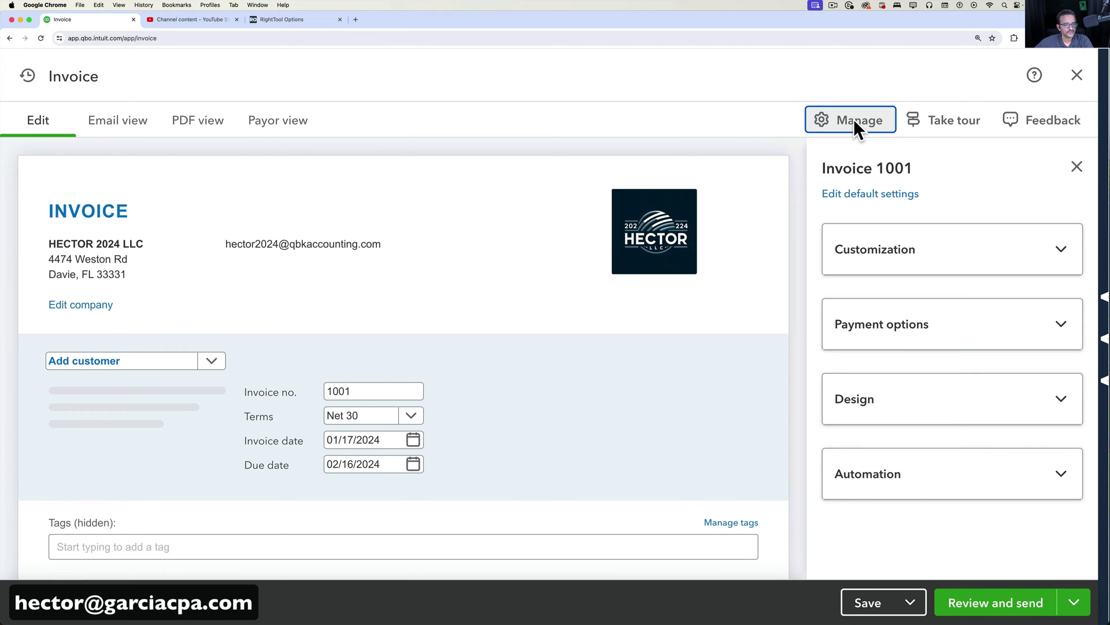
pyautogui.click(859, 195)
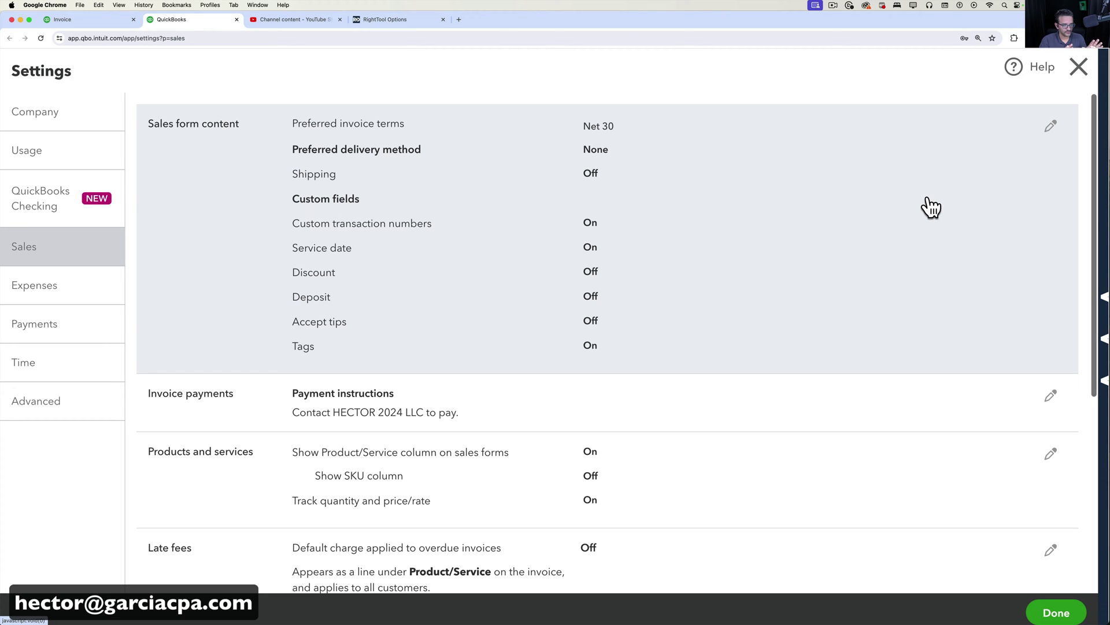
pyautogui.click(1051, 125)
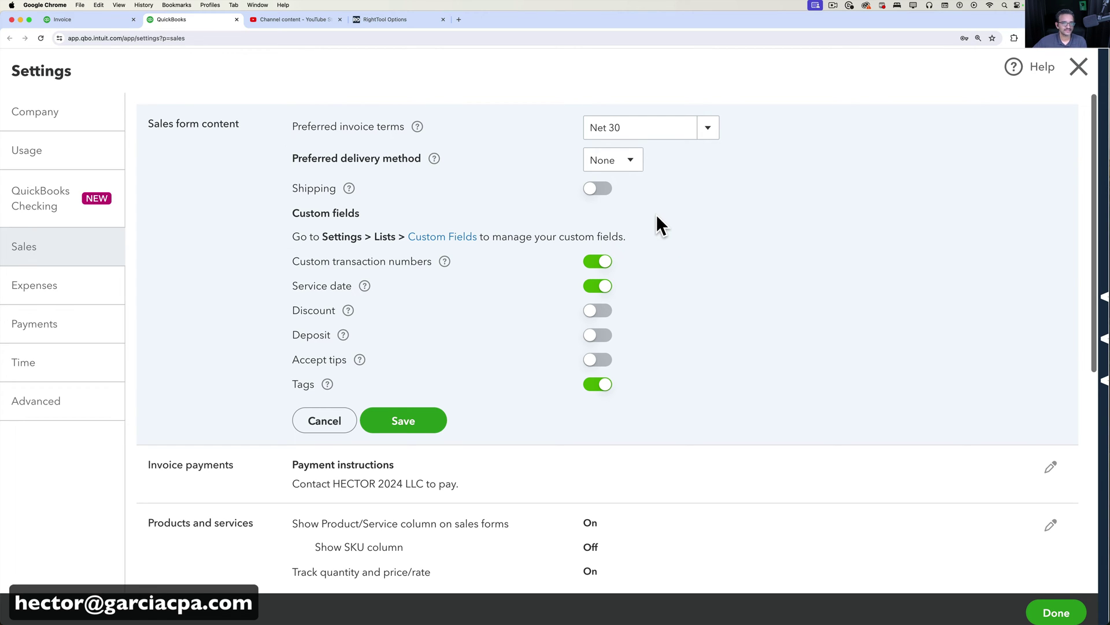
pyautogui.click(601, 189)
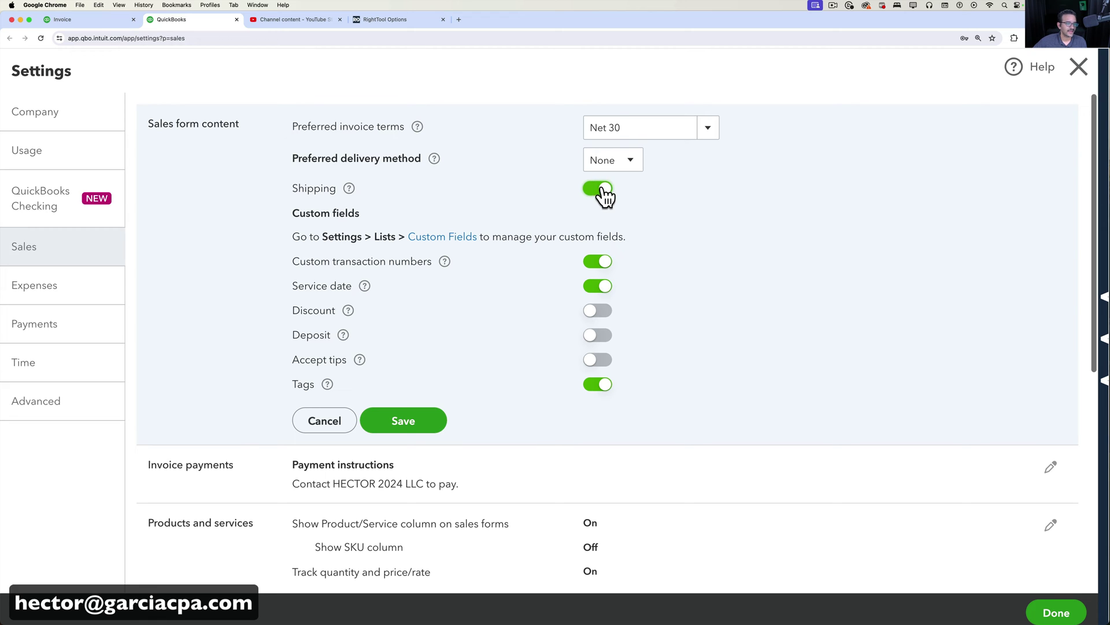
pyautogui.click(597, 311)
pyautogui.click(600, 338)
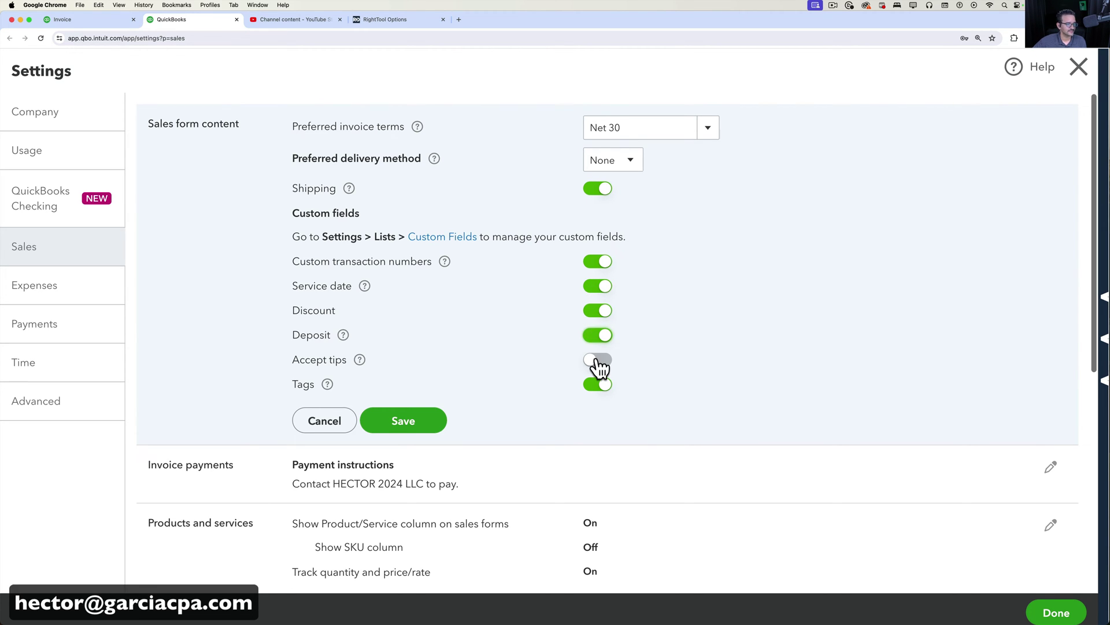
# - Turn on Accept tips with My team as the recipient, and save the sales form content settings
pyautogui.click(598, 359)
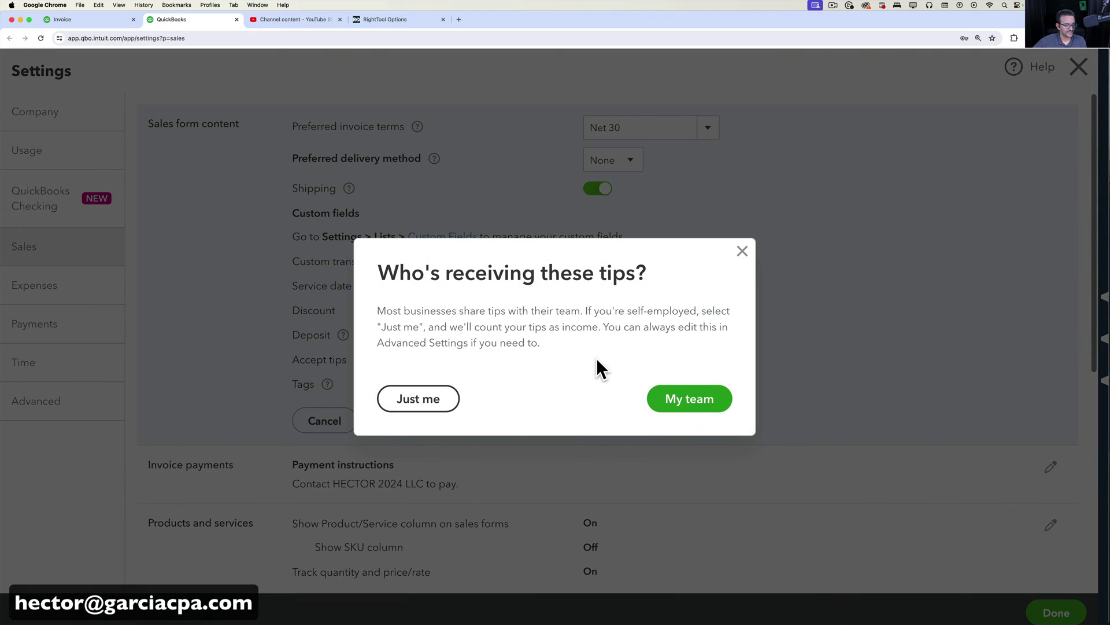
pyautogui.click(701, 411)
pyautogui.click(693, 411)
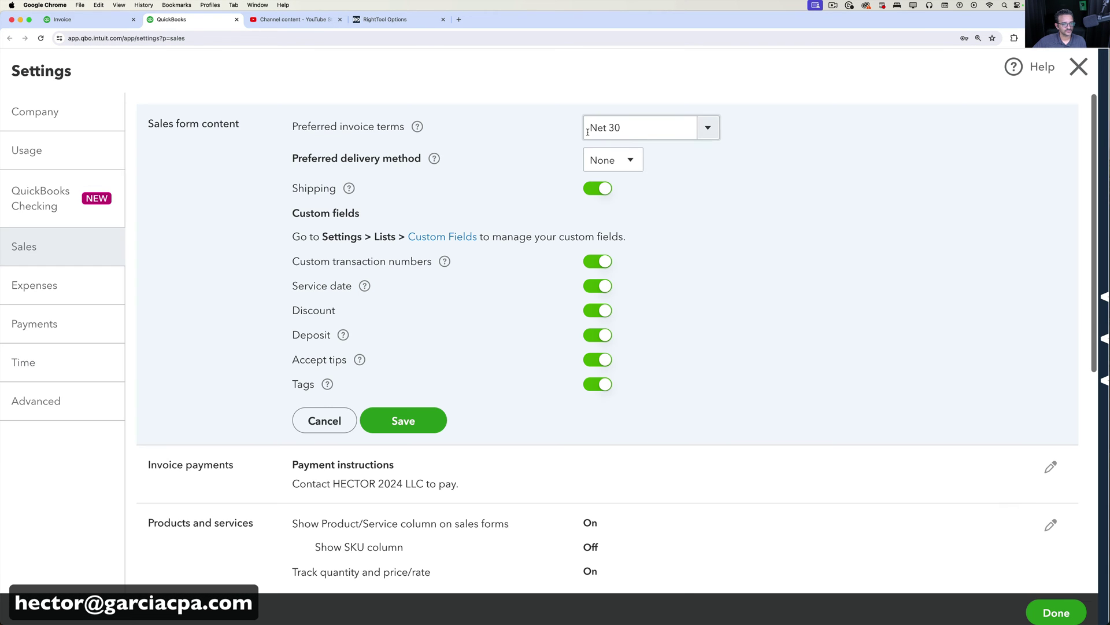
pyautogui.click(419, 420)
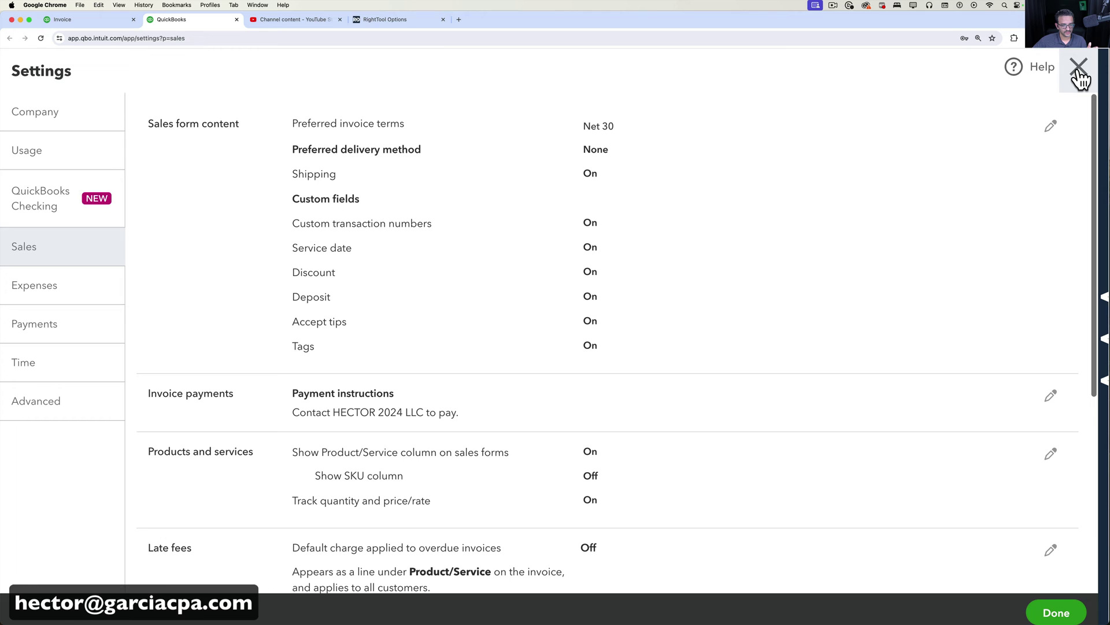
# - Close the settings, start another new invoice and expand its Customization options
pyautogui.click(1078, 67)
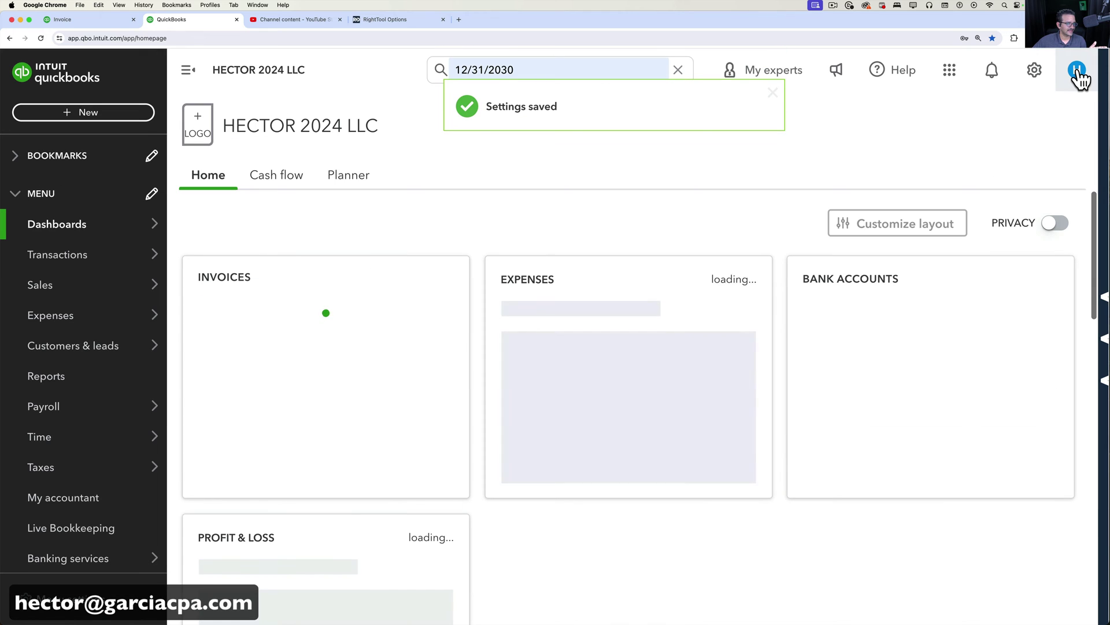
pyautogui.click(87, 113)
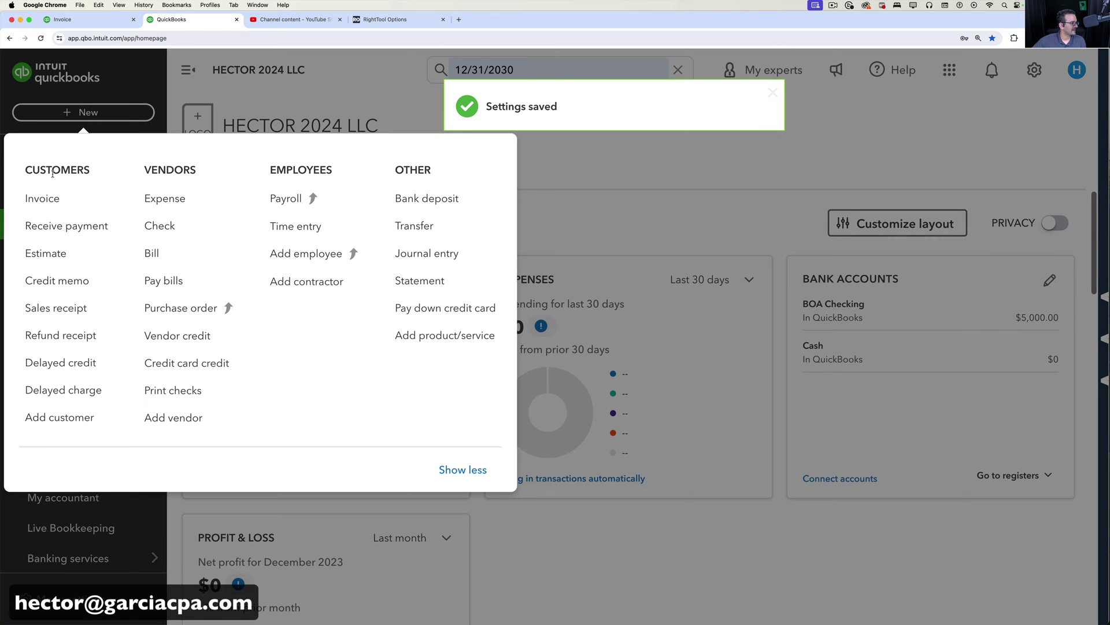
pyautogui.click(46, 209)
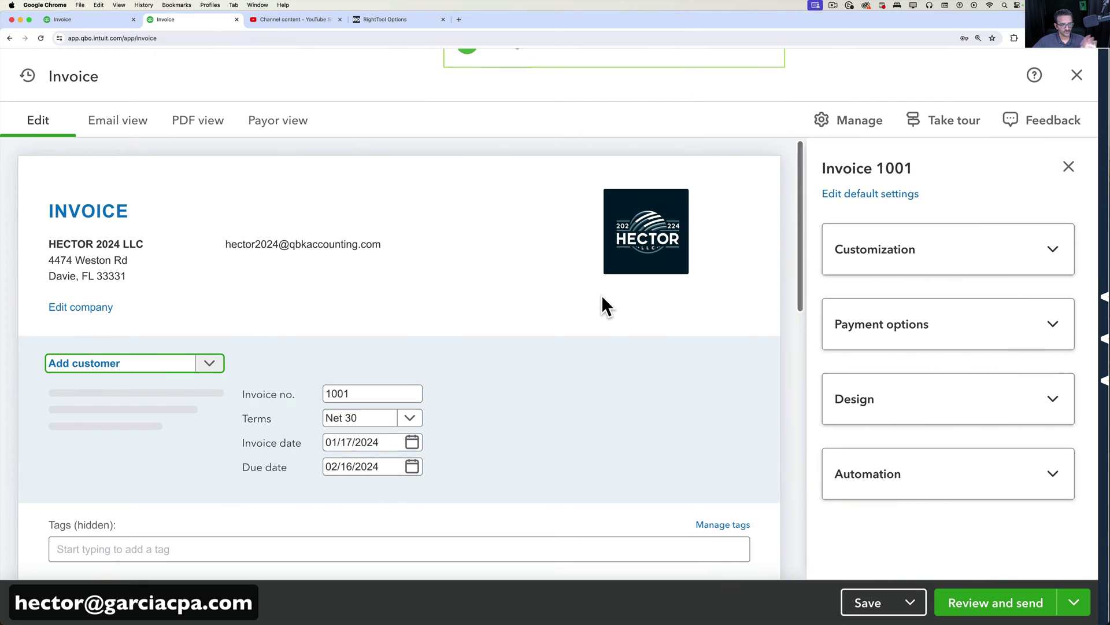
pyautogui.click(921, 258)
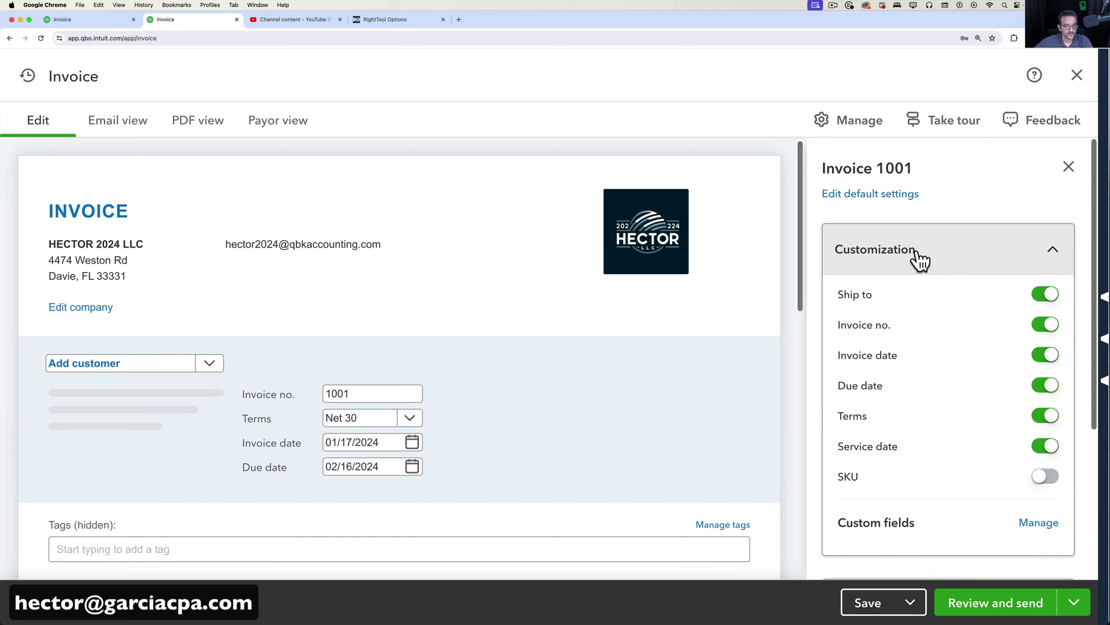
pyautogui.scroll(-2, 942, 285)
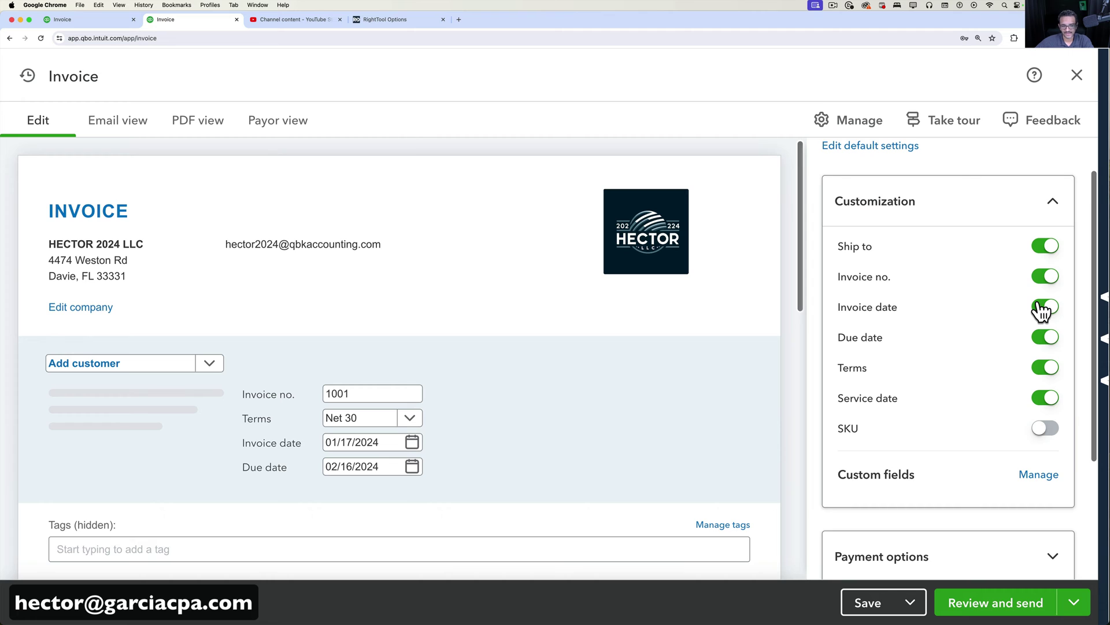
pyautogui.scroll(1, 987, 349)
# - Try switching the invoice number, invoice date, due date, terms and service date fields off and back on
pyautogui.click(1047, 265)
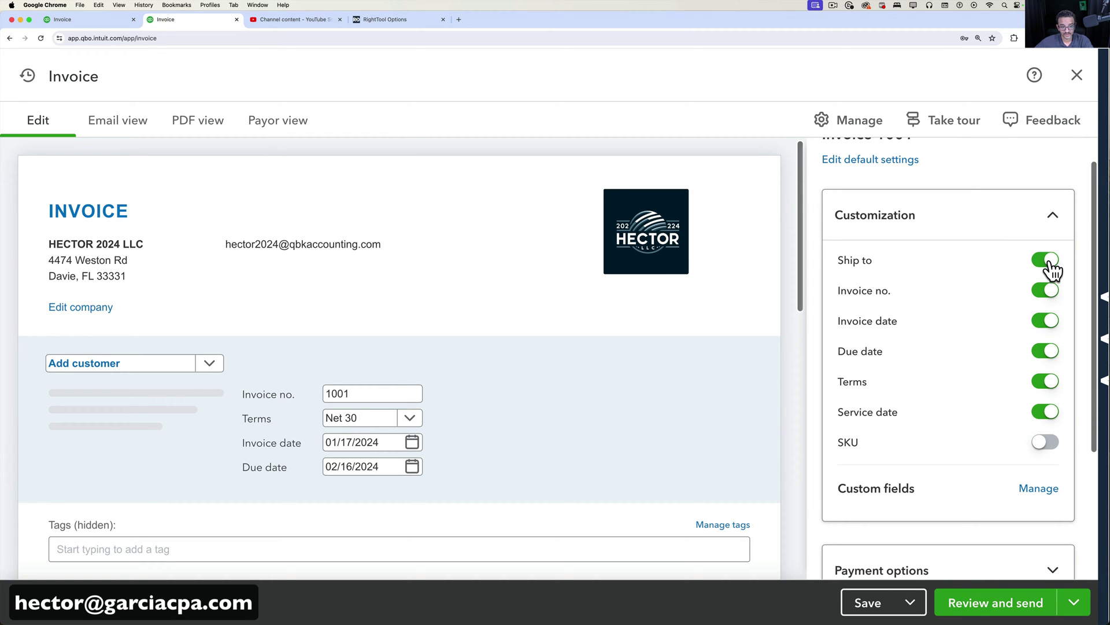
pyautogui.click(1048, 293)
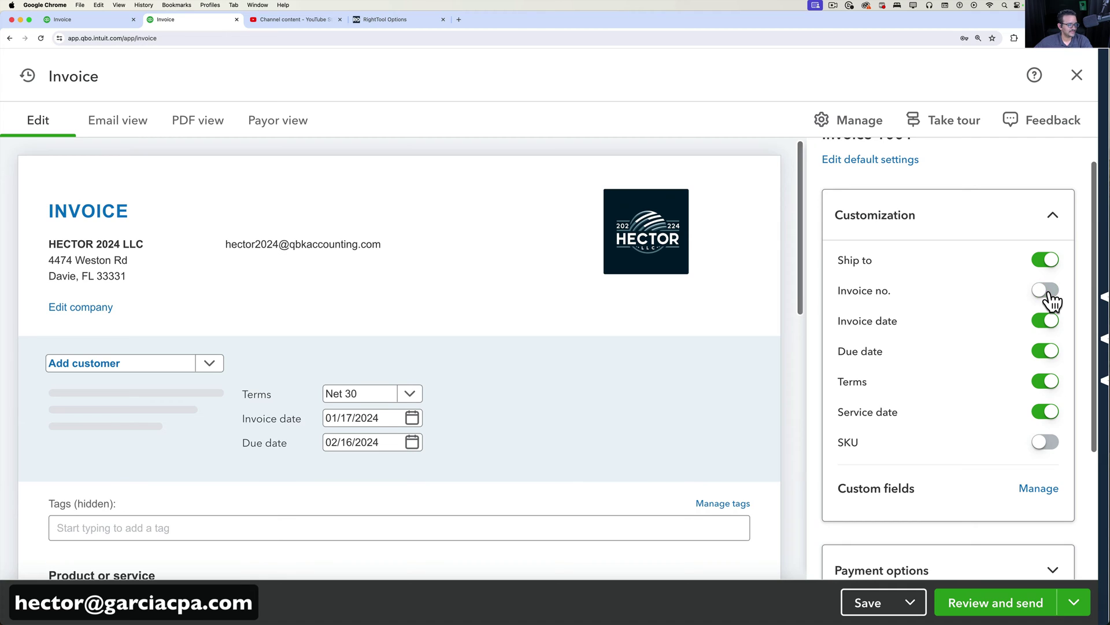
pyautogui.click(1049, 294)
pyautogui.click(355, 389)
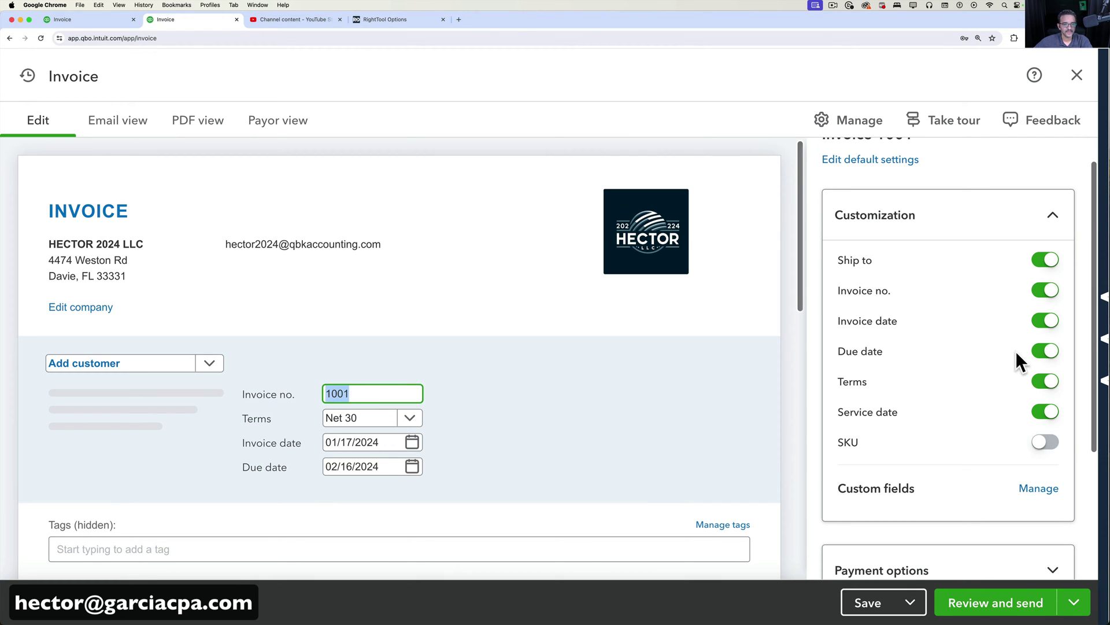
pyautogui.click(1049, 321)
pyautogui.click(1049, 320)
pyautogui.click(1050, 352)
pyautogui.click(1050, 351)
pyautogui.click(1050, 387)
pyautogui.click(1050, 388)
pyautogui.click(1049, 412)
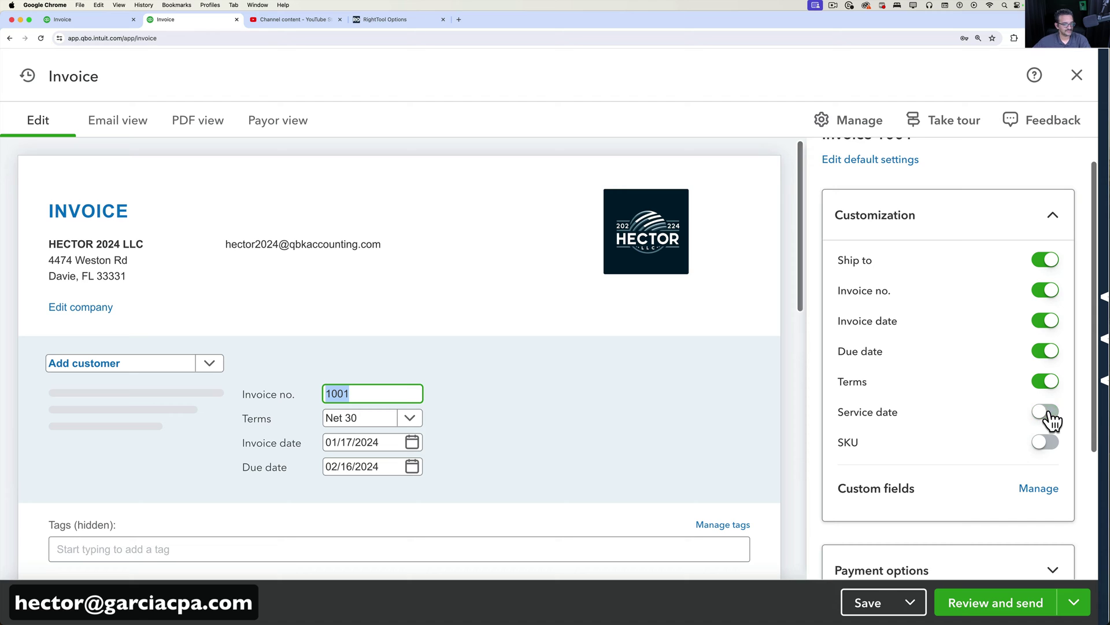
pyautogui.click(1049, 411)
# - Hide the Service date column and show the SKU column in the invoice's product lines
pyautogui.scroll(-4, 349, 543)
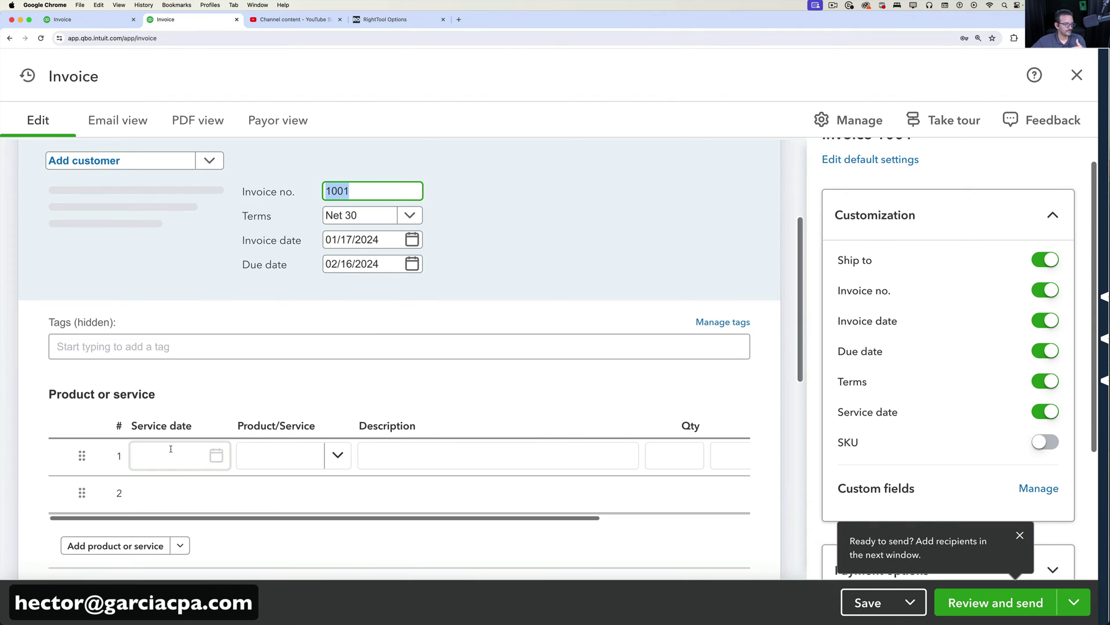
pyautogui.click(1046, 412)
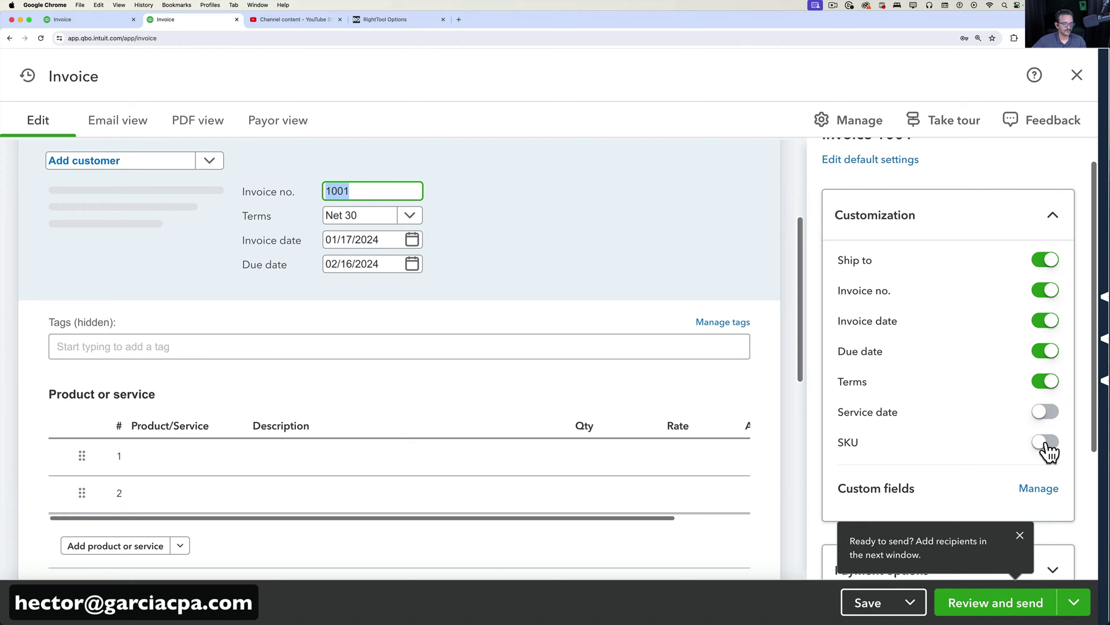
pyautogui.click(1046, 443)
pyautogui.click(1047, 446)
pyautogui.click(1046, 445)
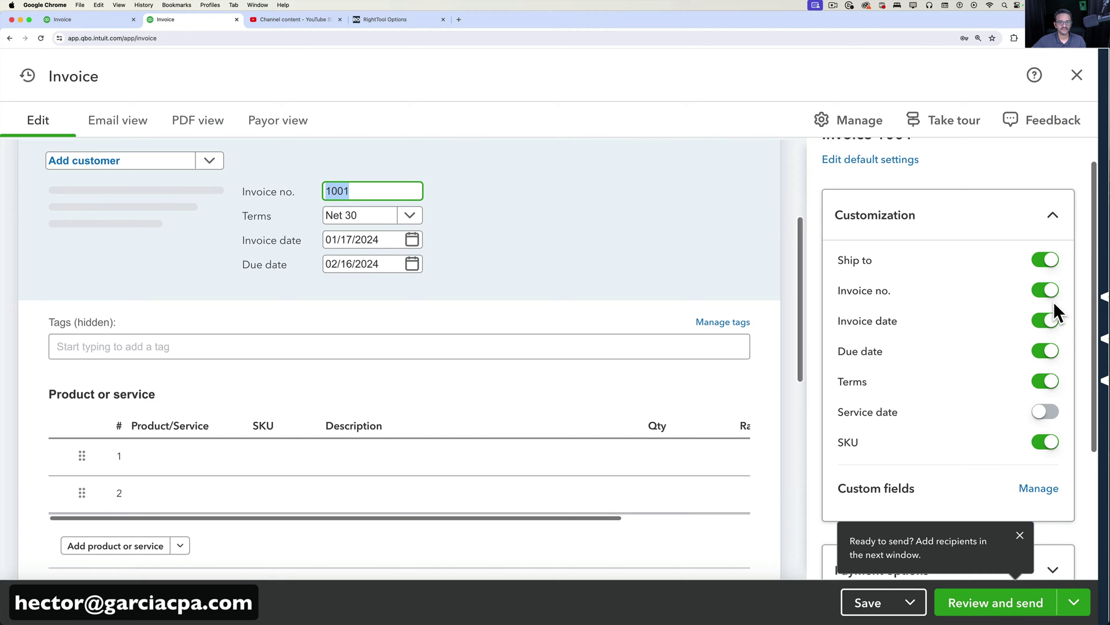
# - Open the custom fields management from the invoice customization, leaving the invoice without saving
pyautogui.scroll(-2, 1026, 314)
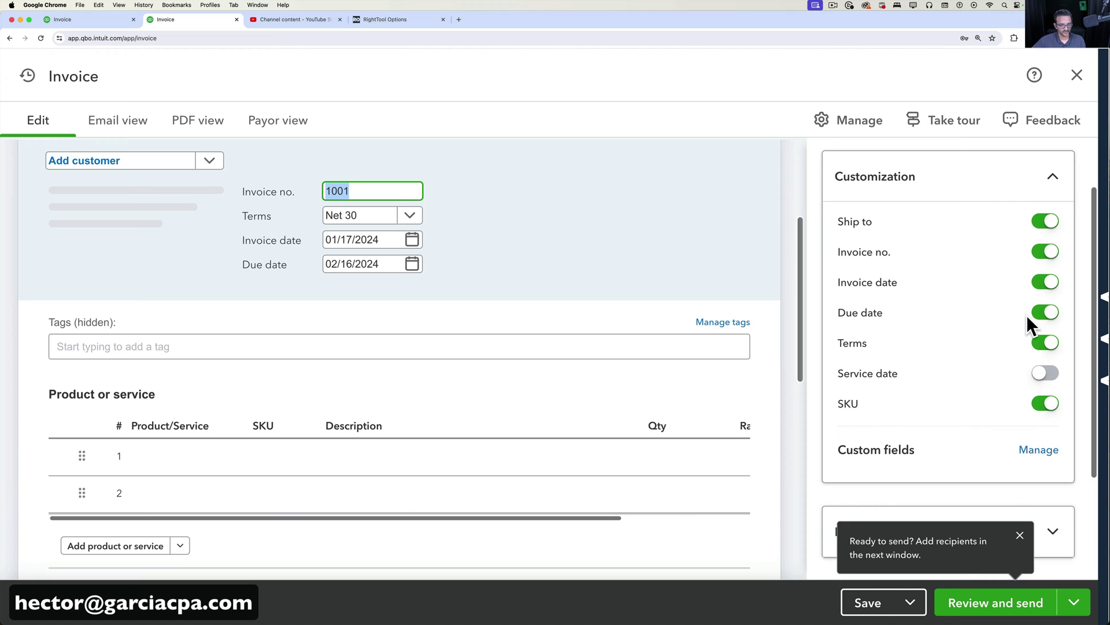
pyautogui.click(472, 226)
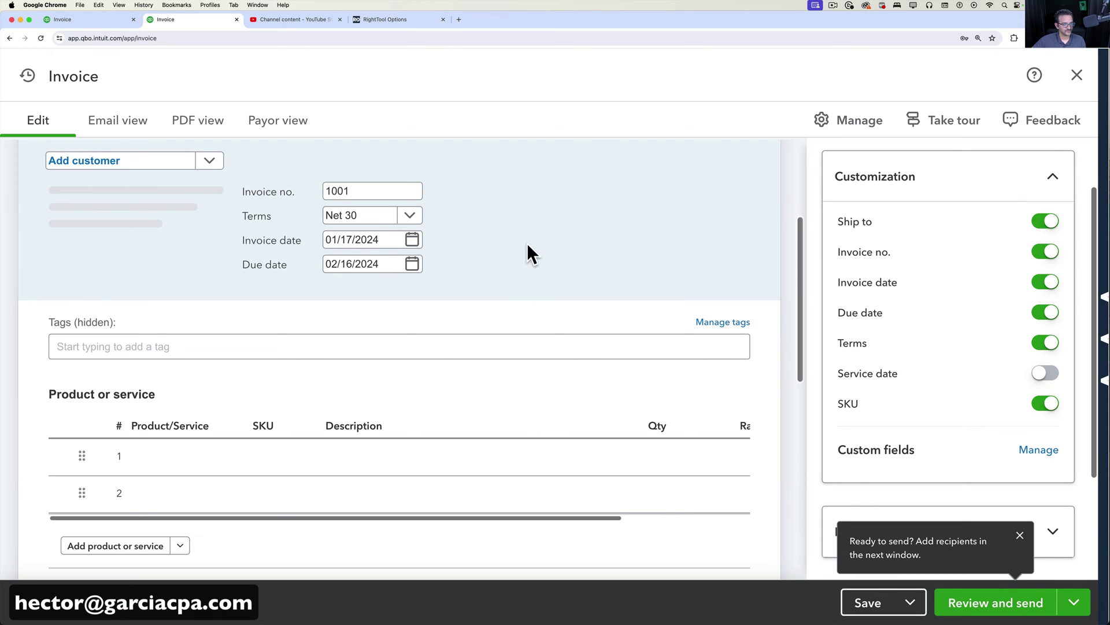
pyautogui.click(1020, 535)
pyautogui.click(1039, 457)
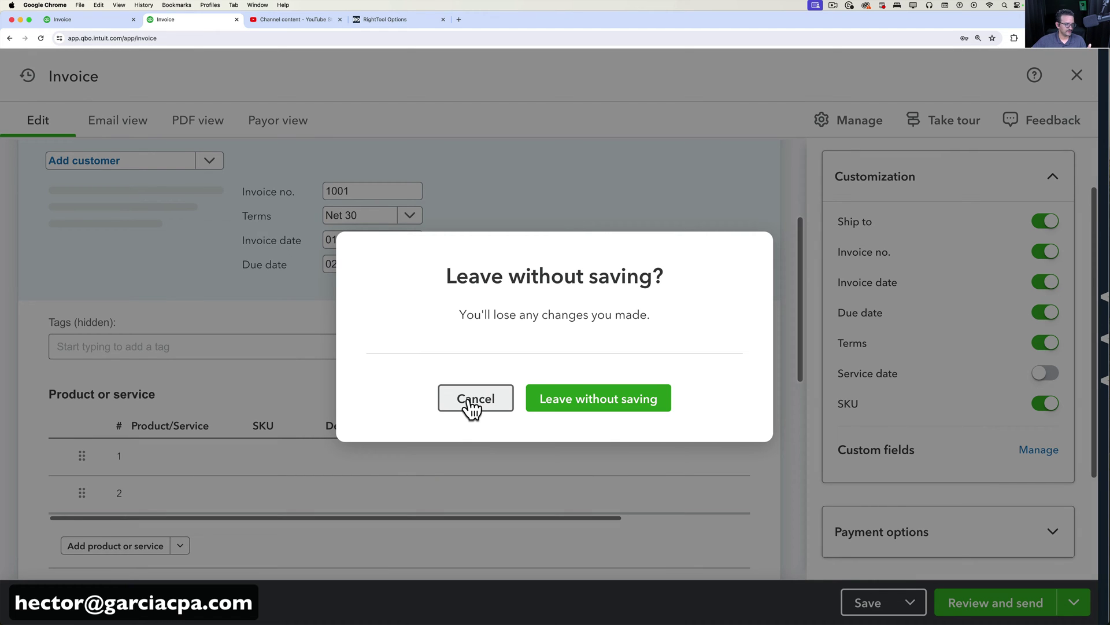
pyautogui.click(472, 405)
pyautogui.click(876, 602)
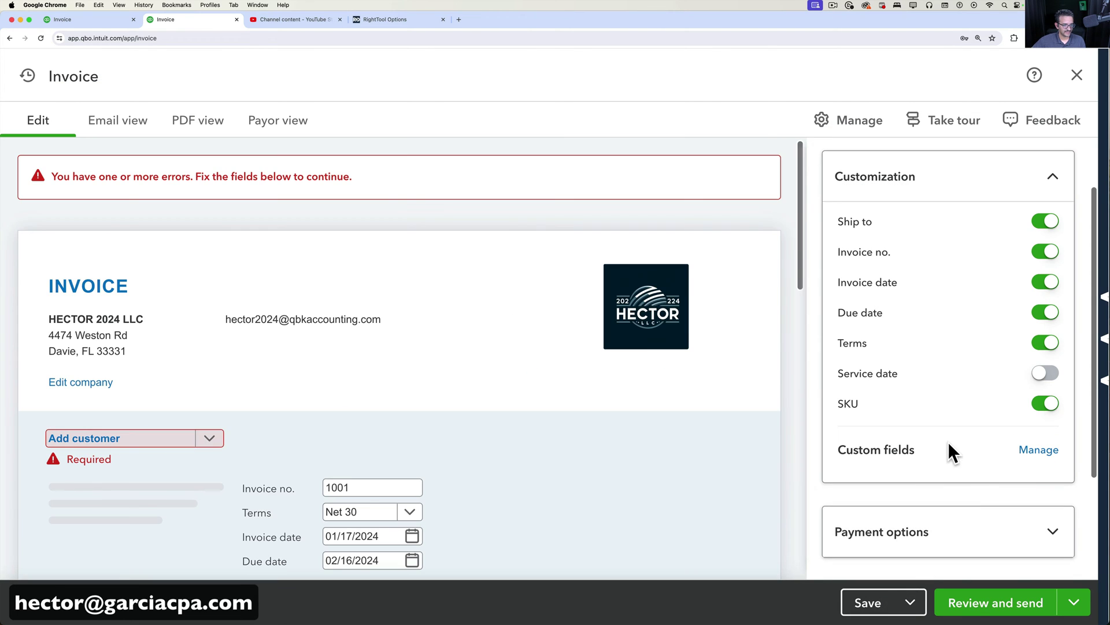
pyautogui.click(1038, 450)
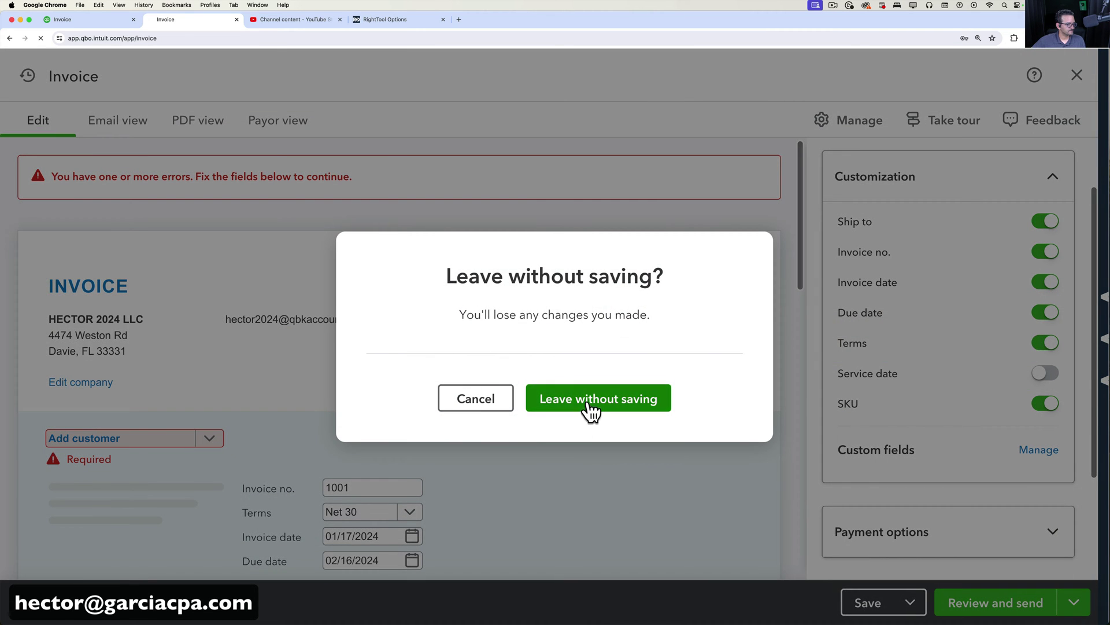
pyautogui.click(590, 405)
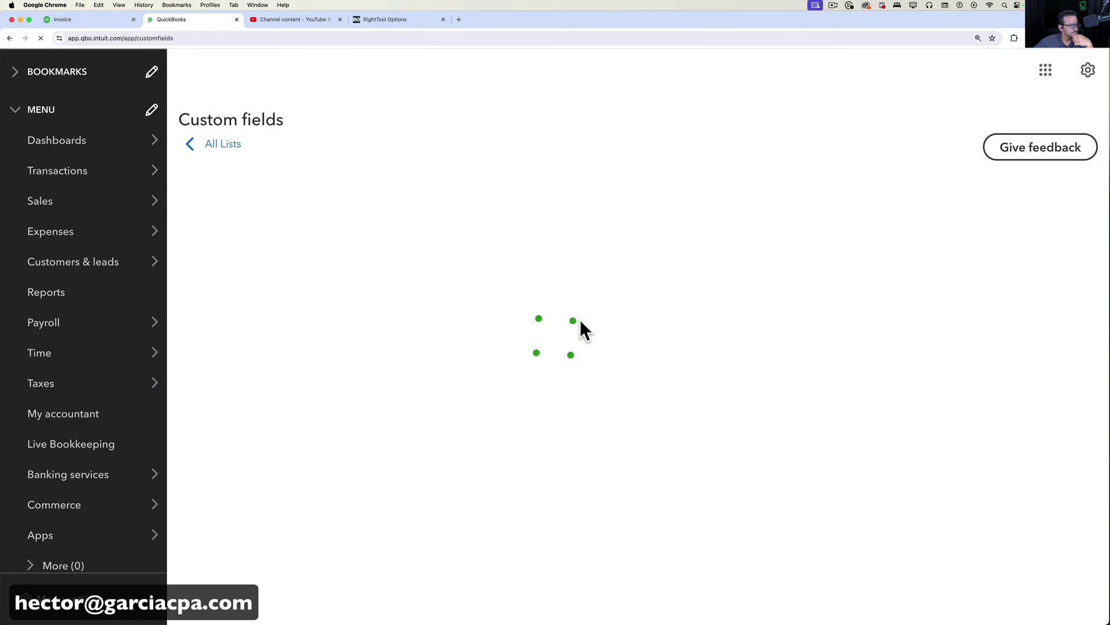
# - Add a custom field named Supervisor for all sales forms, set it to print on the form, and save it
pyautogui.click(295, 427)
pyautogui.click(628, 157)
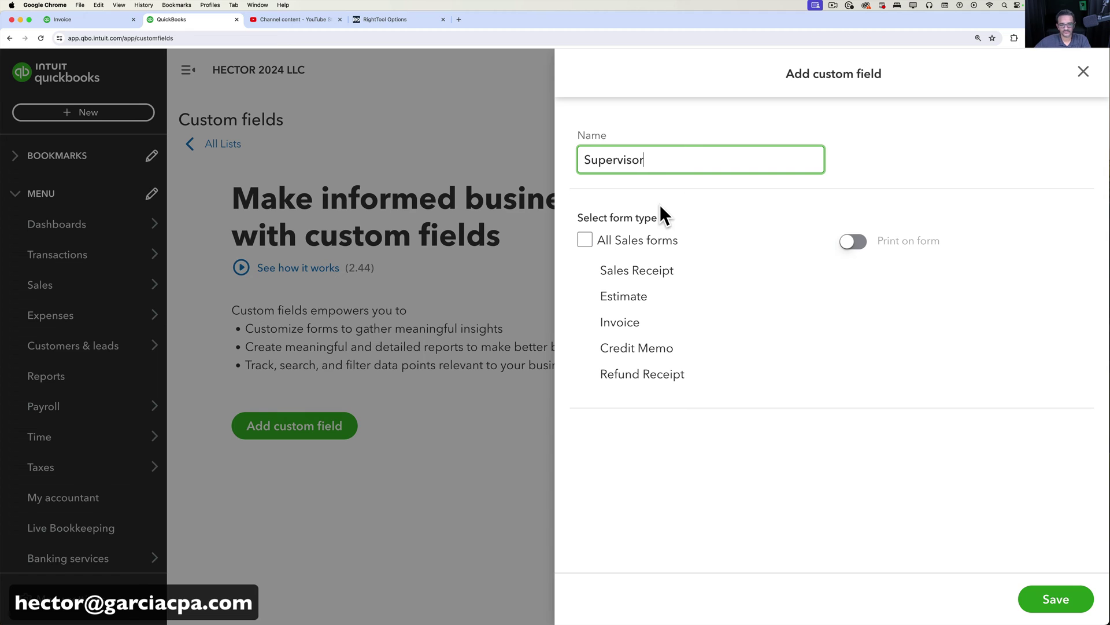
pyautogui.click(596, 242)
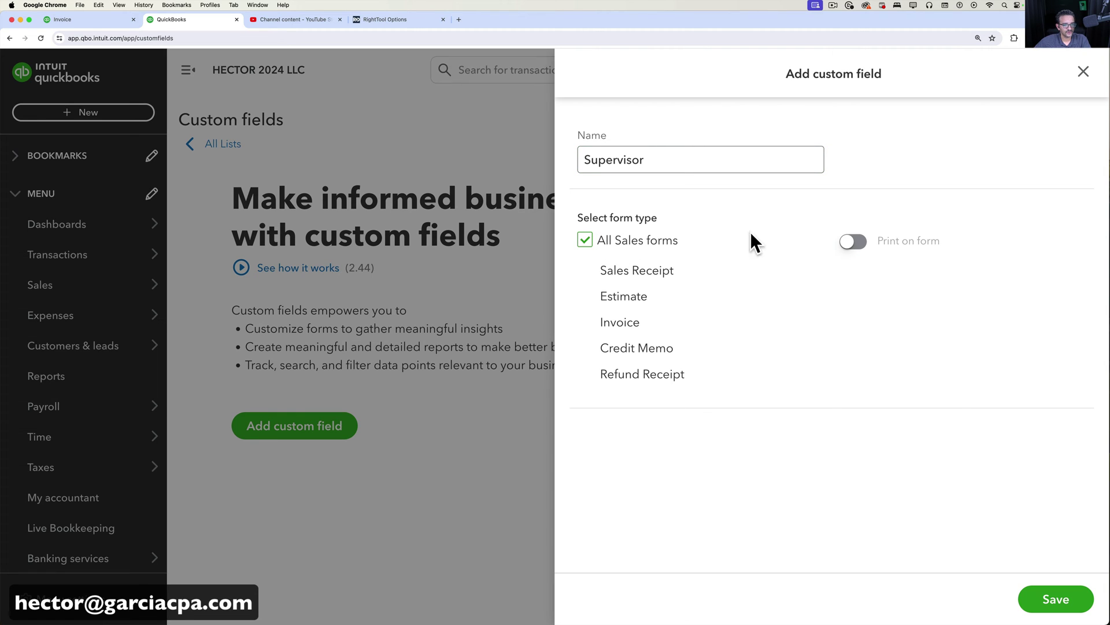
pyautogui.click(852, 243)
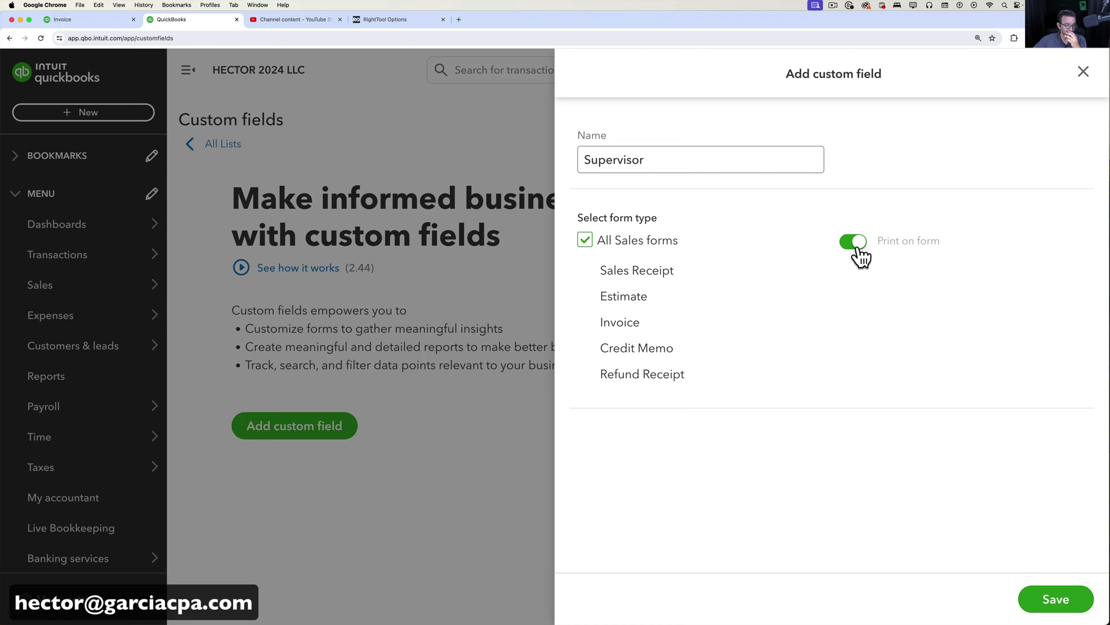
pyautogui.click(1061, 601)
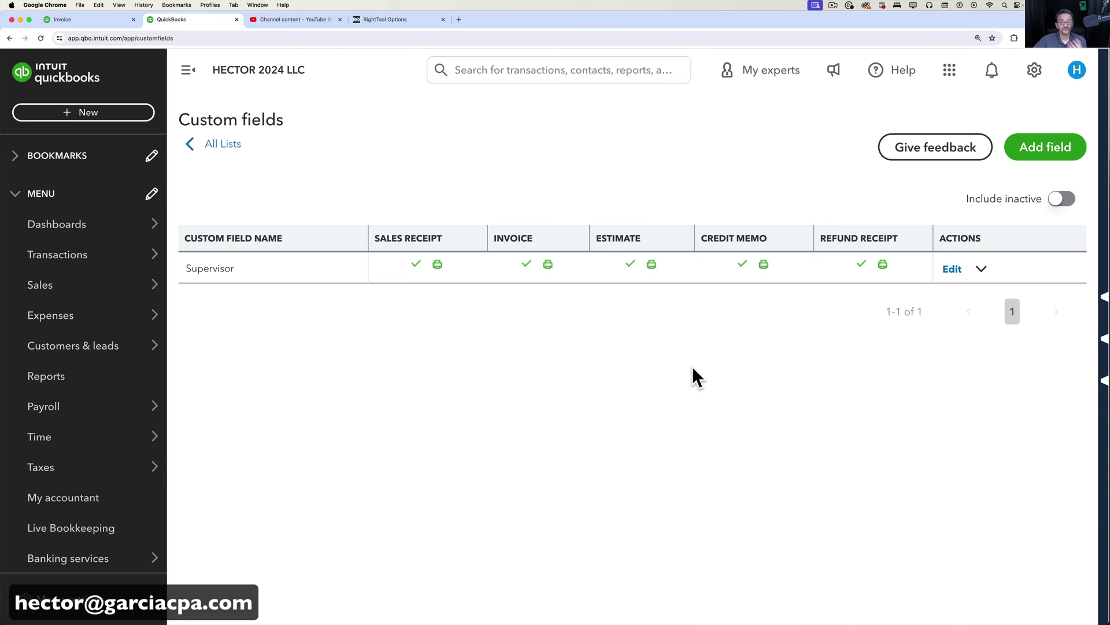
# - Add a custom field named Region for all sales forms, leave it off the printed form, and save it
pyautogui.click(1044, 155)
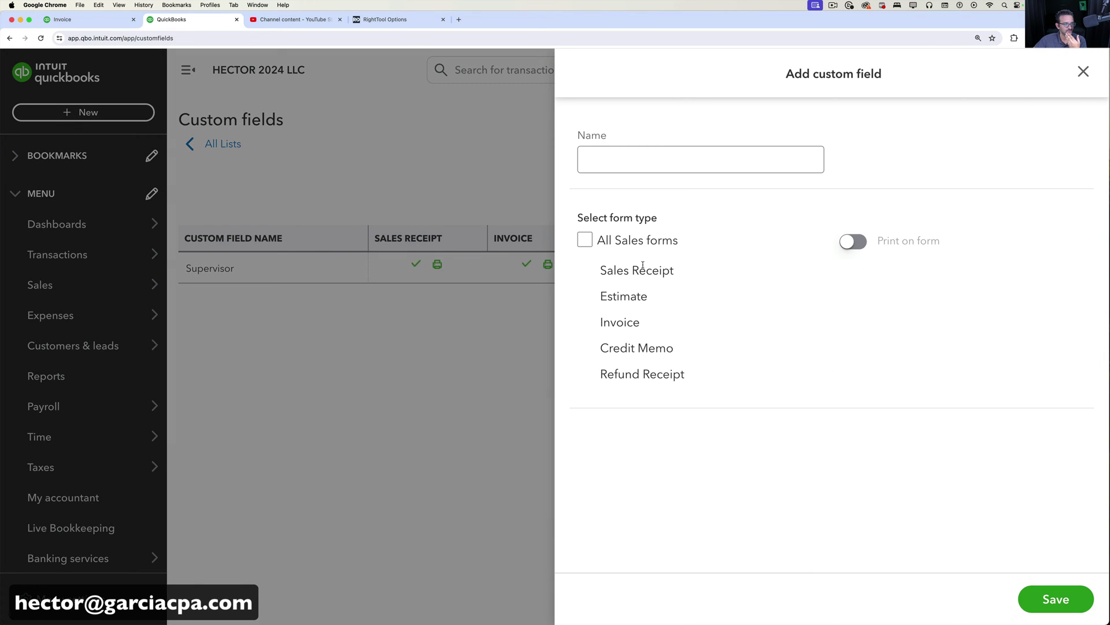
pyautogui.click(626, 166)
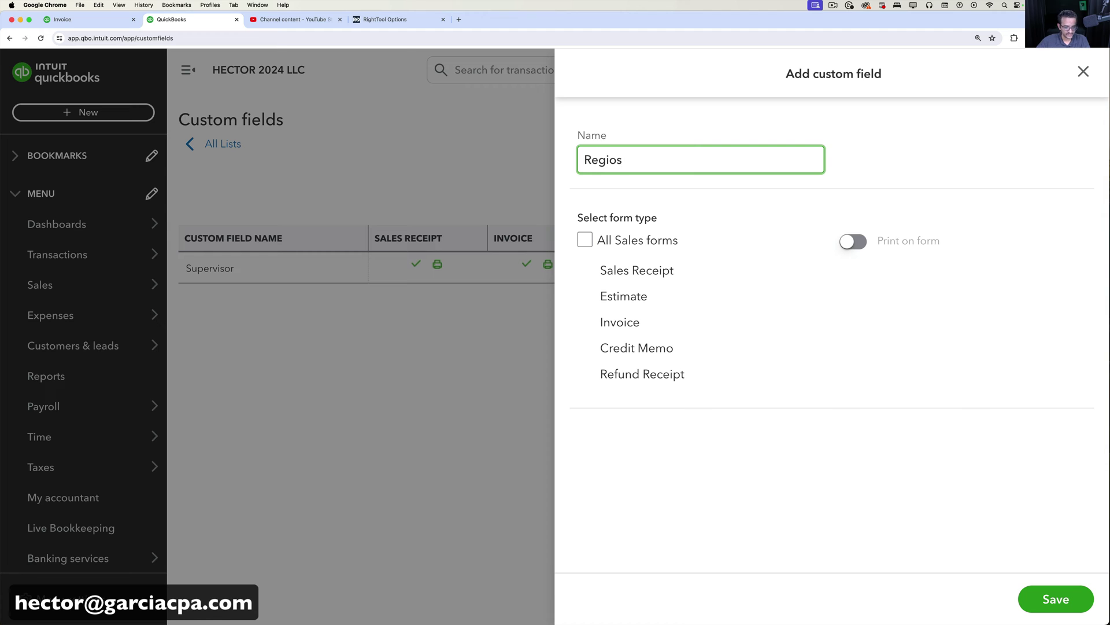
pyautogui.click(586, 240)
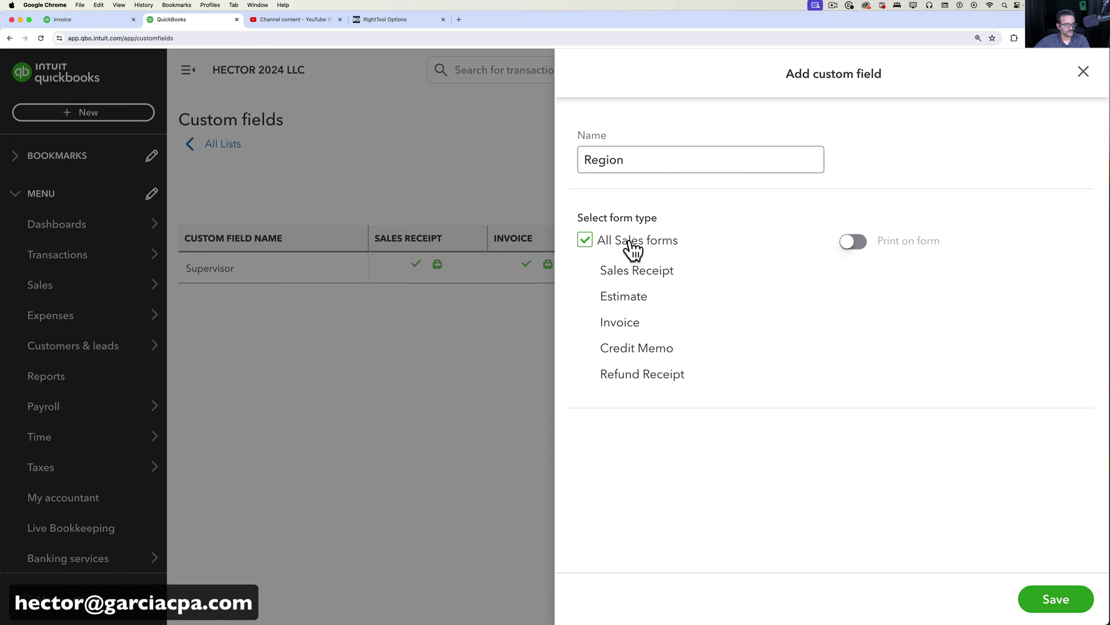
pyautogui.click(1054, 600)
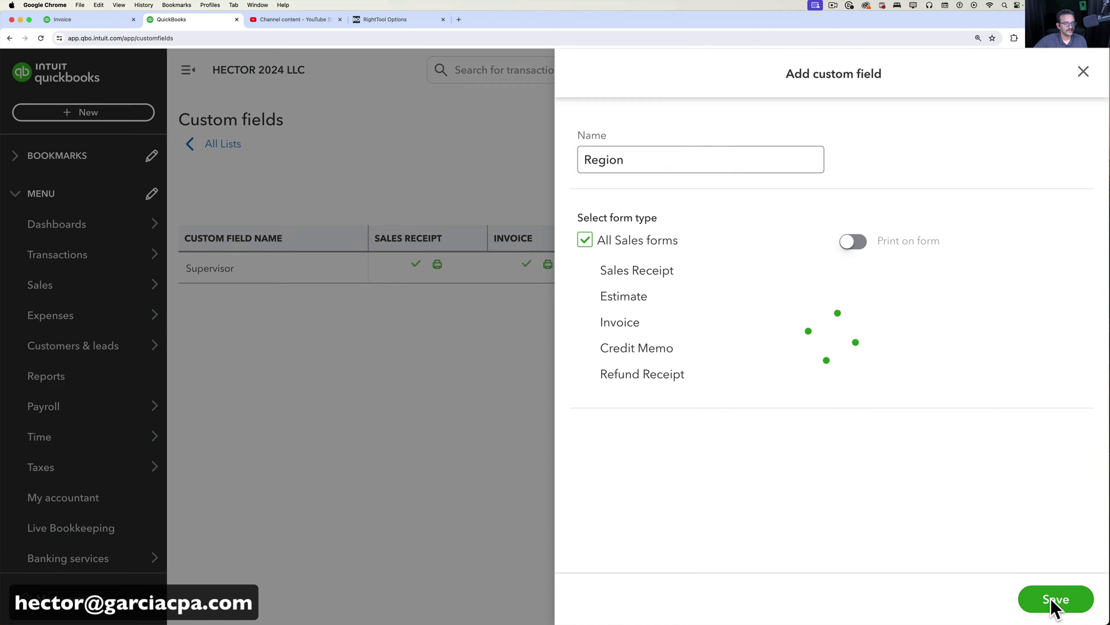
# - Add a custom field named Delivery Date Preference for all sales forms, set it to print on the form, and save it
pyautogui.click(1041, 164)
pyautogui.click(629, 159)
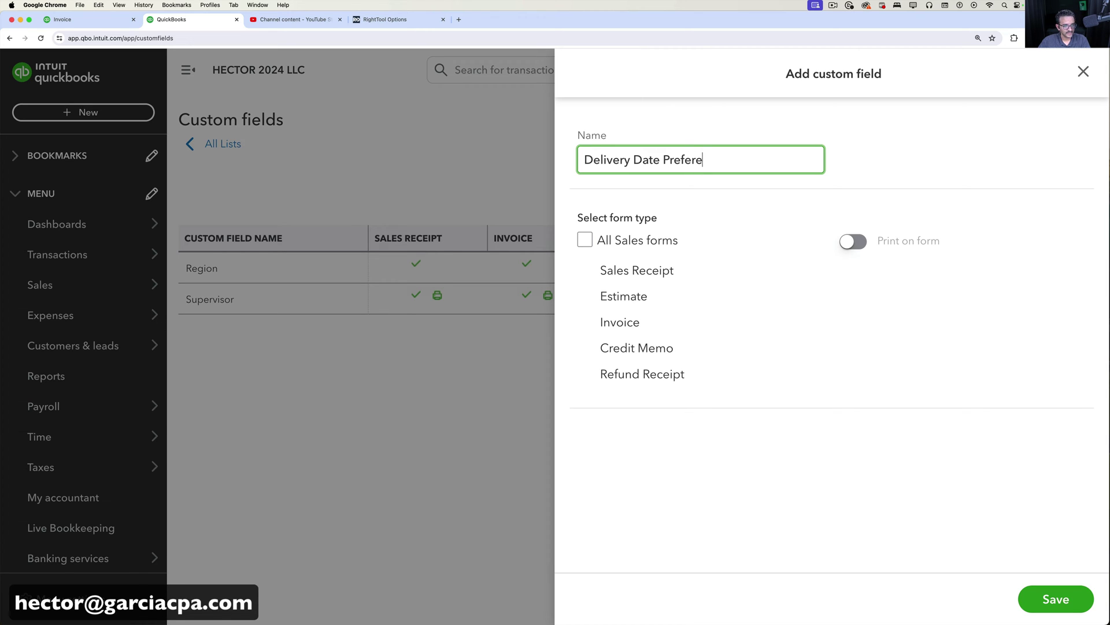
pyautogui.click(585, 239)
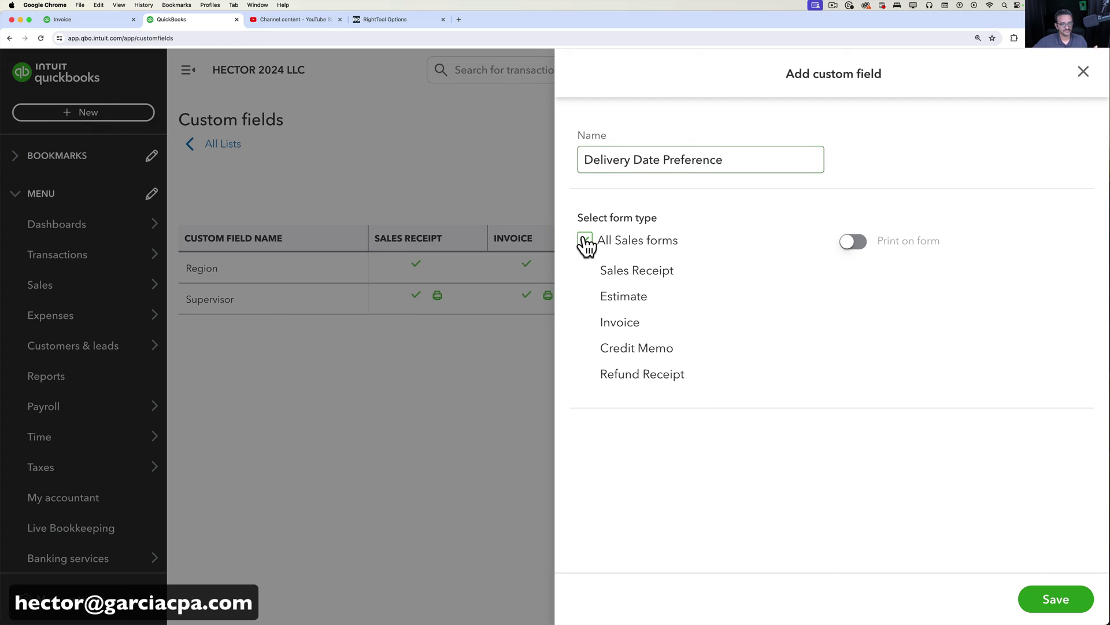
pyautogui.click(864, 243)
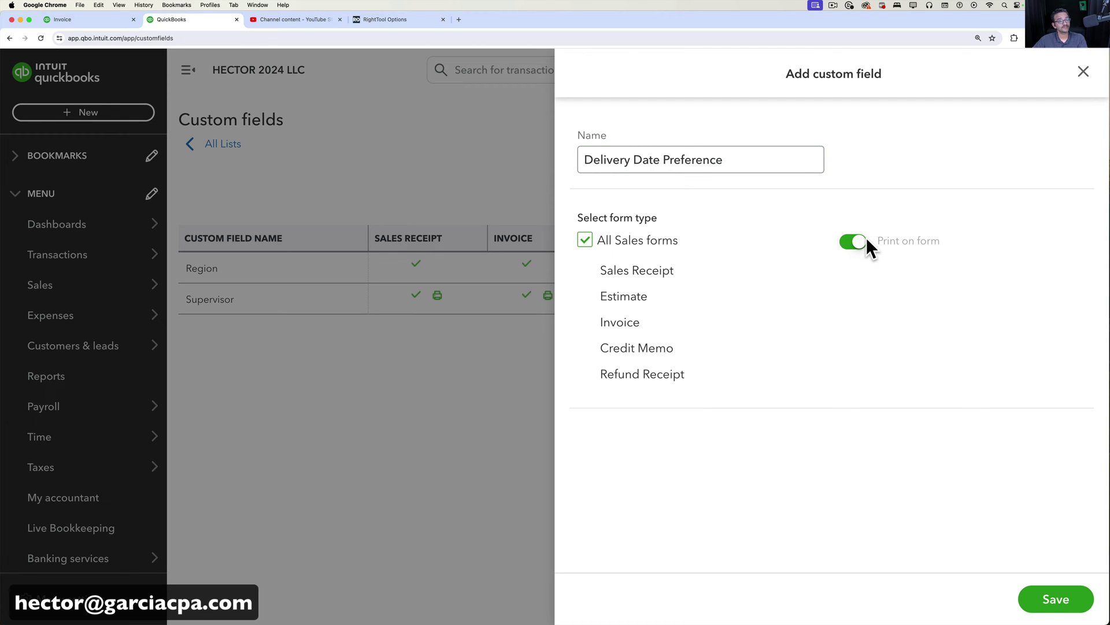
pyautogui.click(1050, 598)
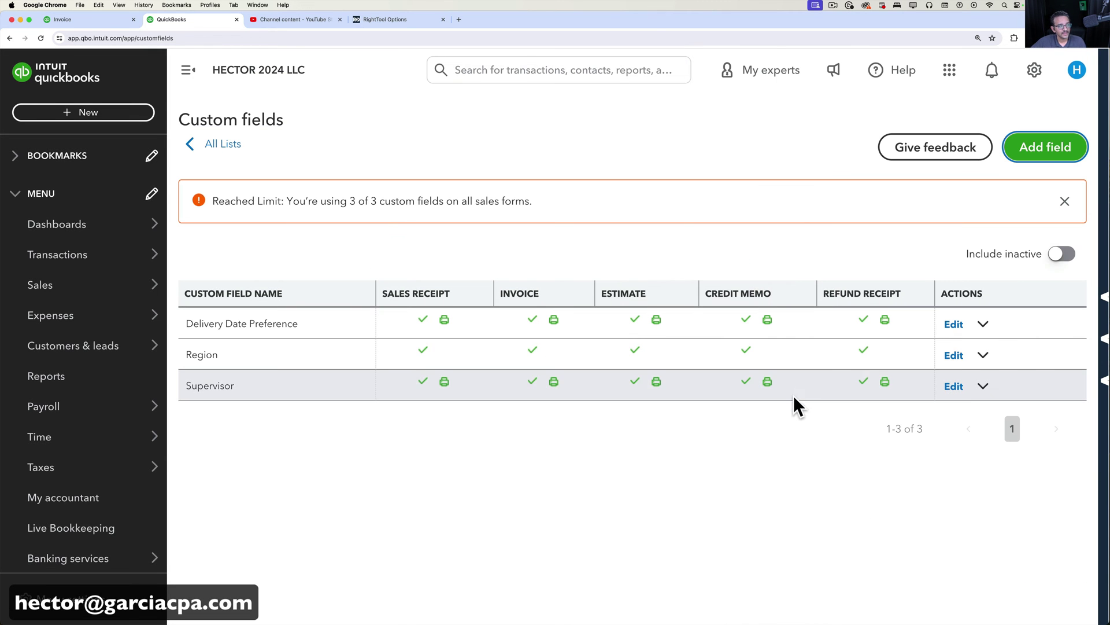
# - Review the custom field limit notice and examine the Supervisor, Region and Delivery Date Preference fields on a new invoice
pyautogui.moveTo(306, 200); pyautogui.dragTo(467, 200)
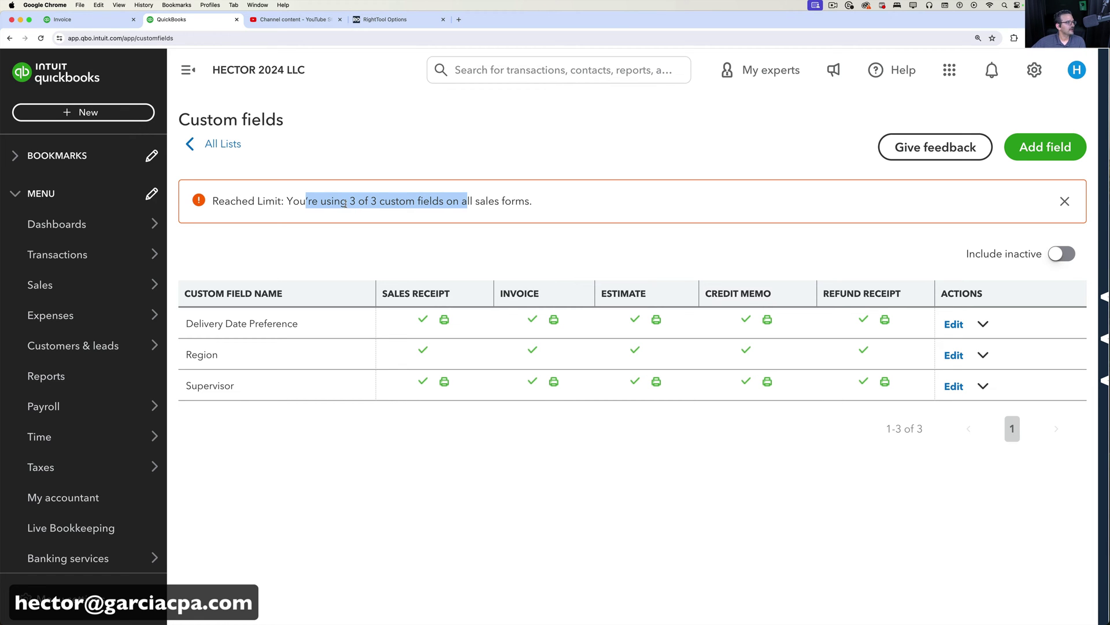
pyautogui.click(82, 114)
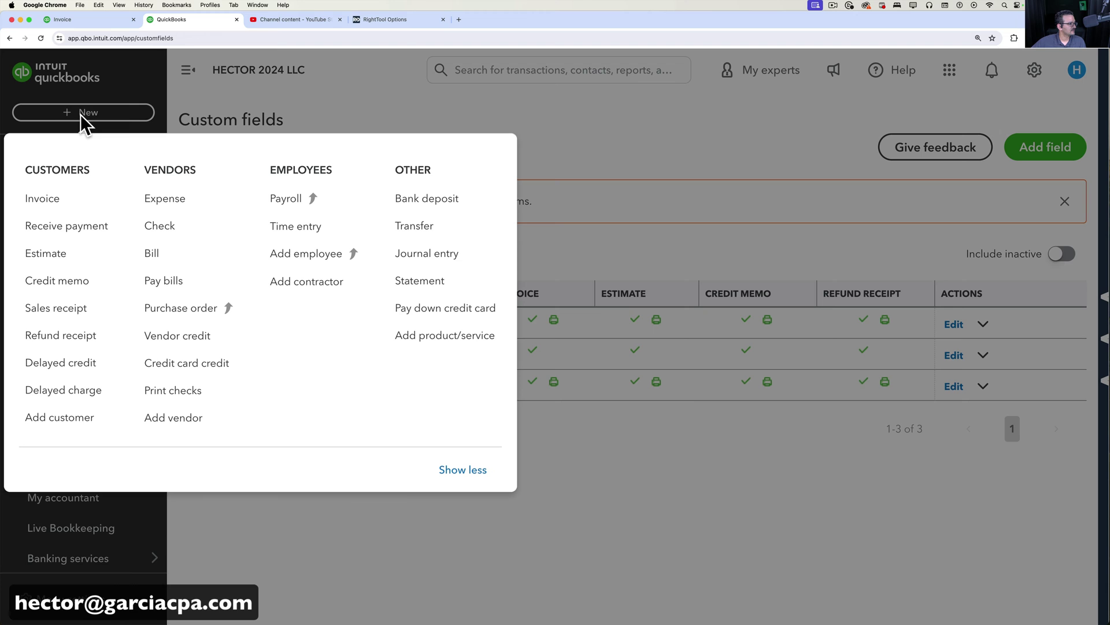
pyautogui.click(49, 200)
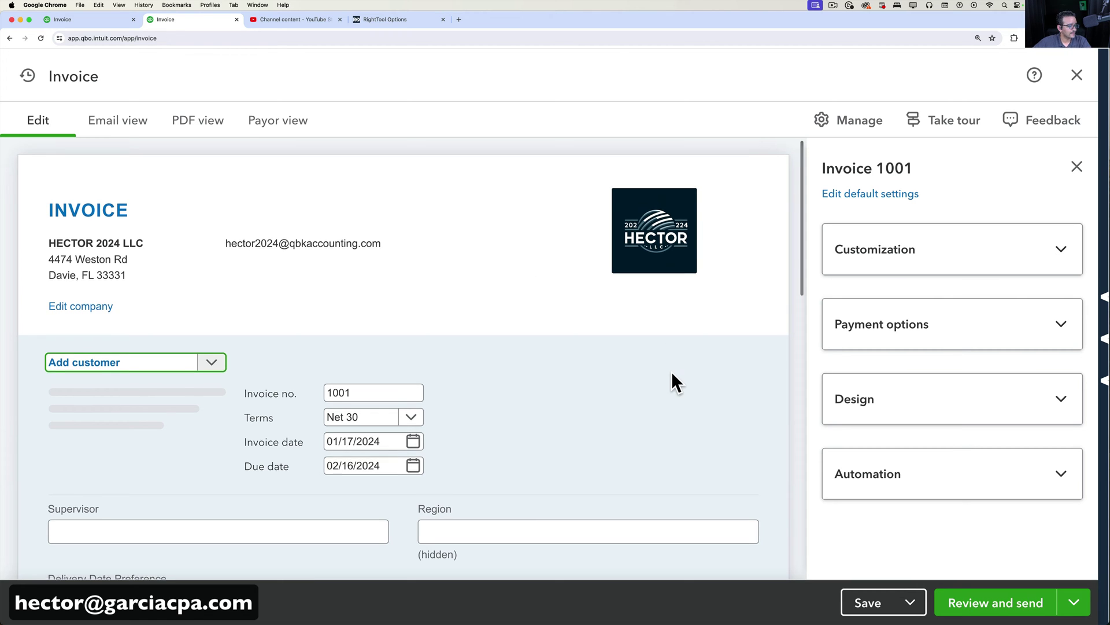
pyautogui.scroll(-3, 671, 371)
pyautogui.click(137, 321)
pyautogui.click(142, 399)
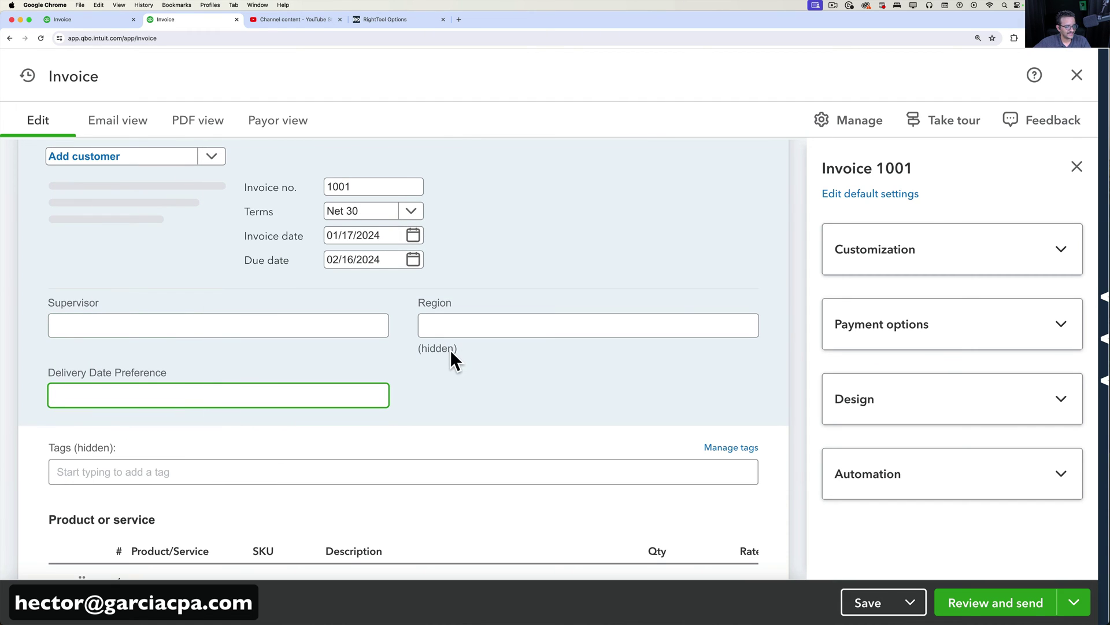
pyautogui.click(461, 329)
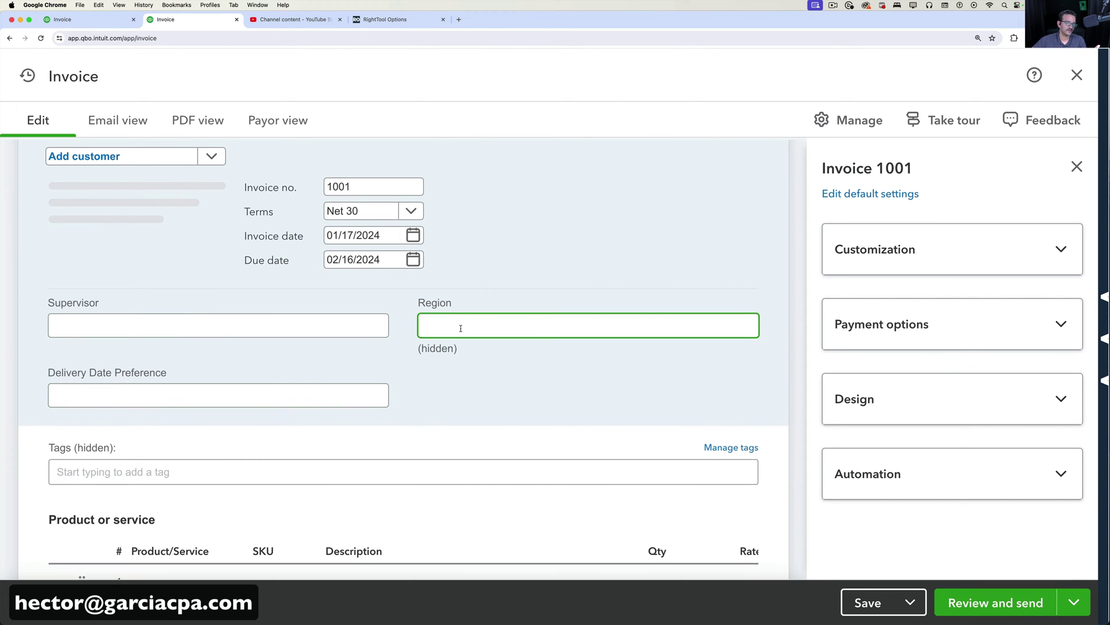
pyautogui.scroll(1, 461, 328)
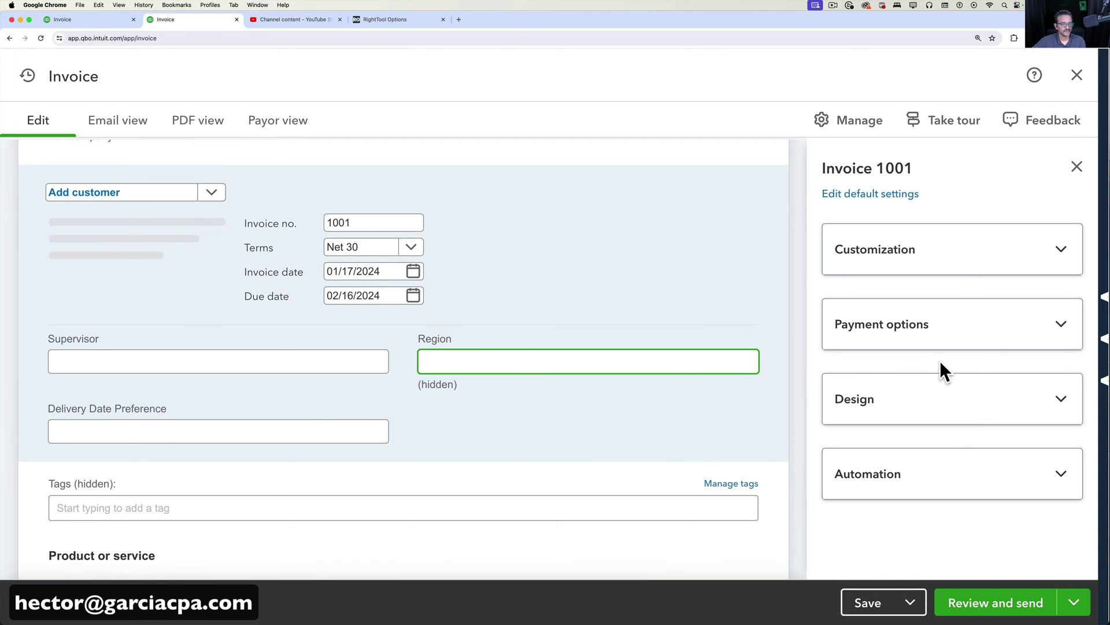
# - Look at the QuickBooks Payments setup and the payment details settings from the invoice's payment options, leaving both without setting anything up
pyautogui.click(946, 344)
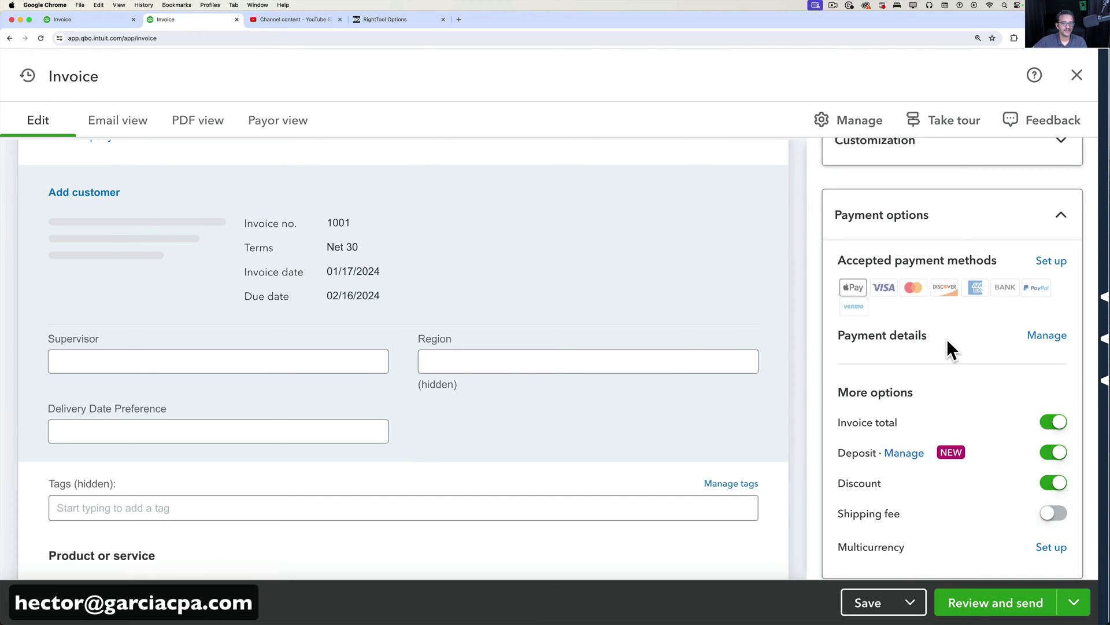
pyautogui.click(1051, 262)
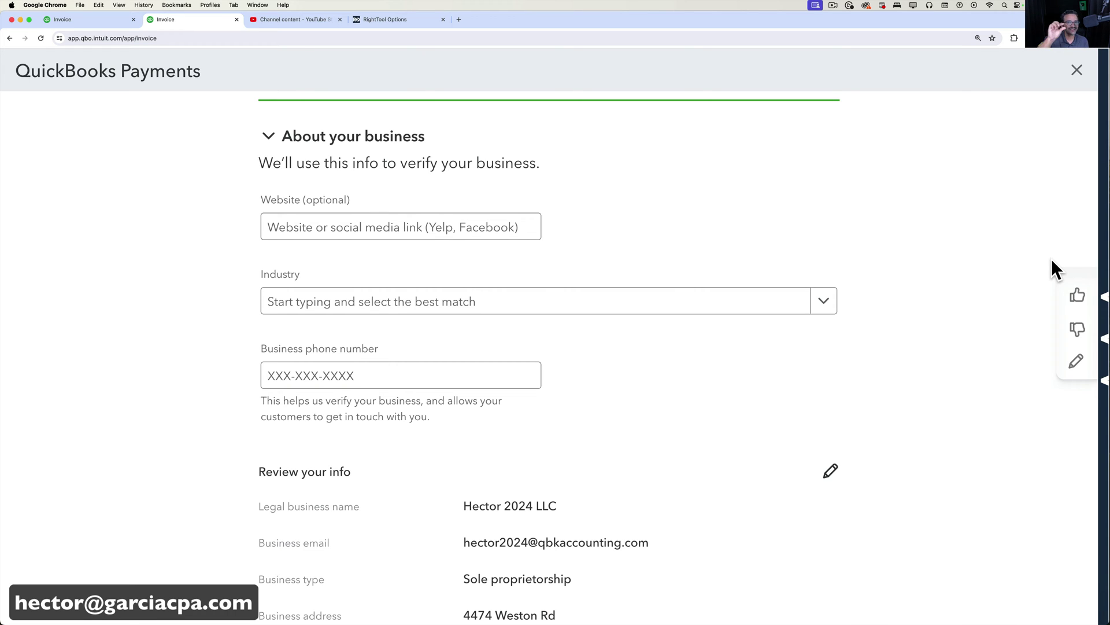
pyautogui.click(1078, 69)
pyautogui.click(680, 422)
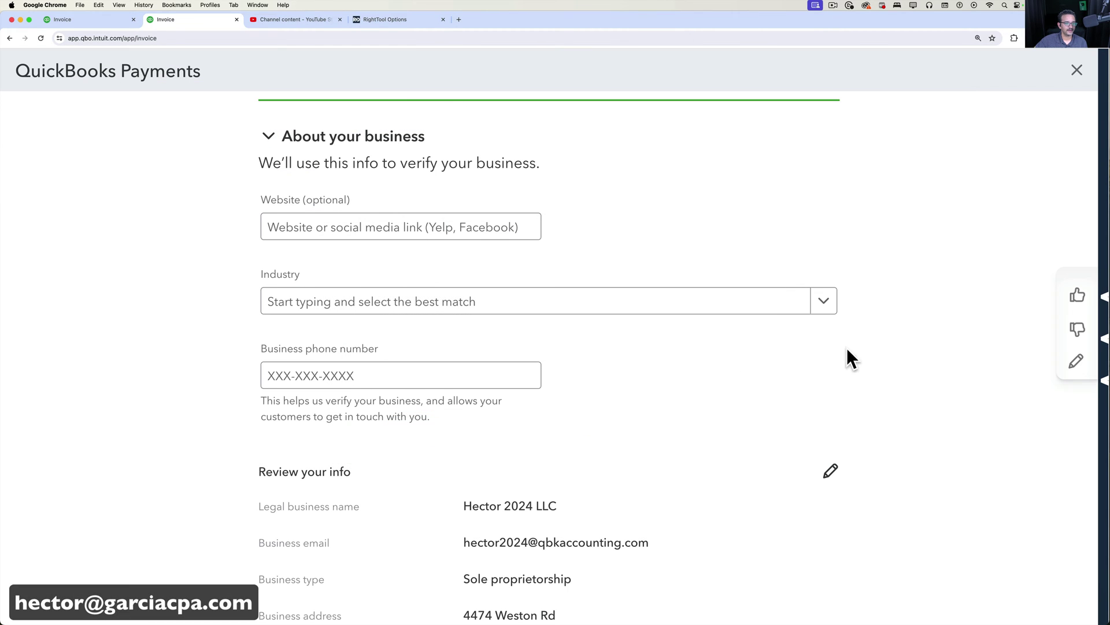
pyautogui.click(1076, 70)
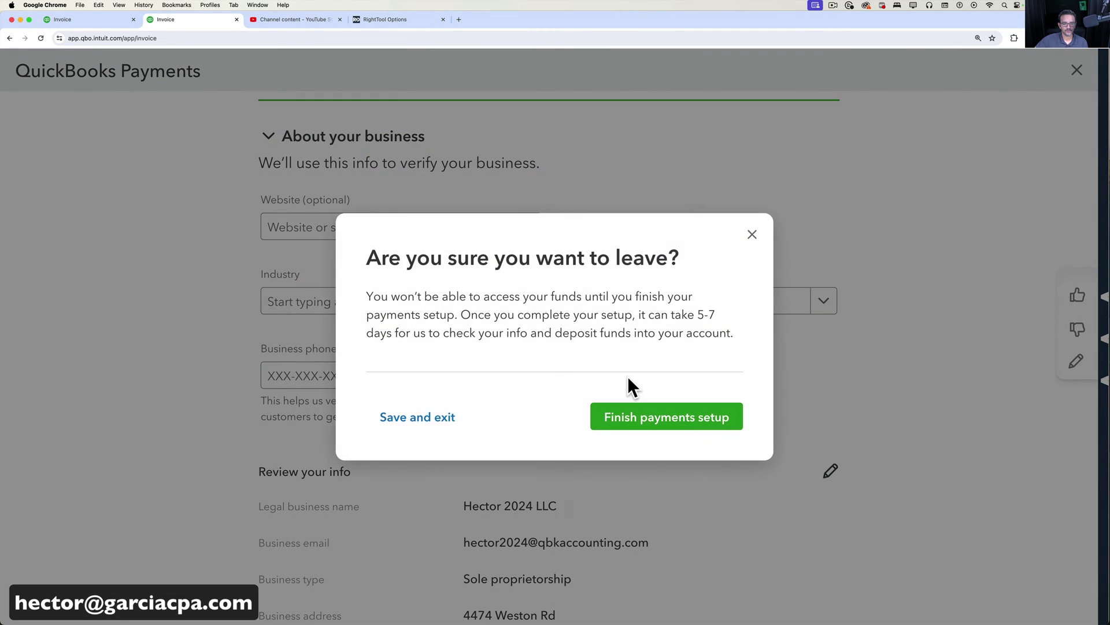
pyautogui.click(431, 418)
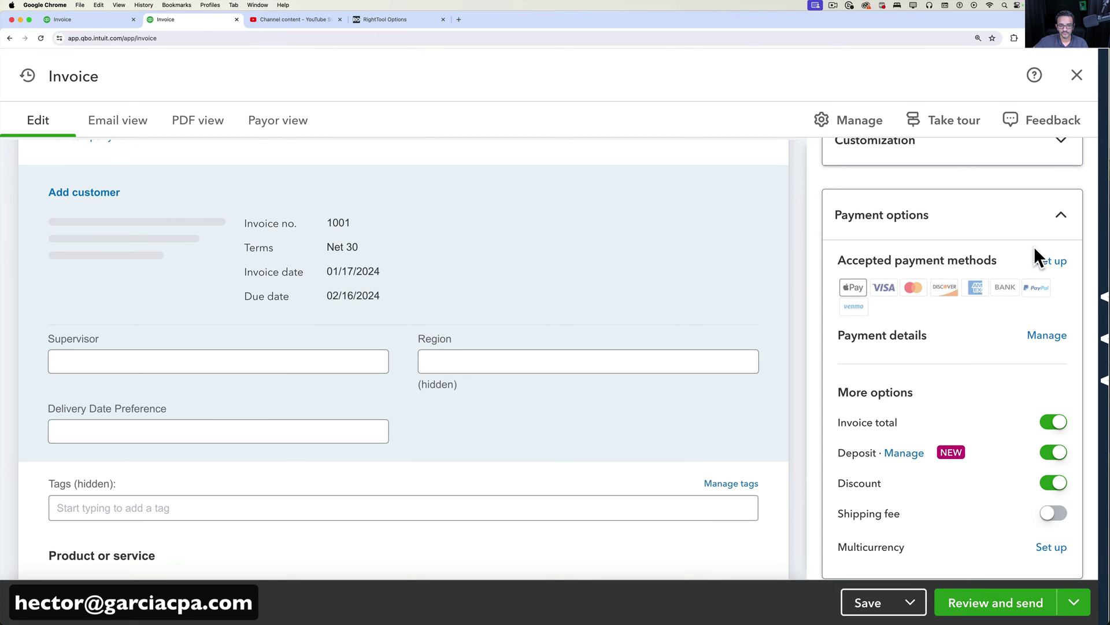
pyautogui.click(1048, 335)
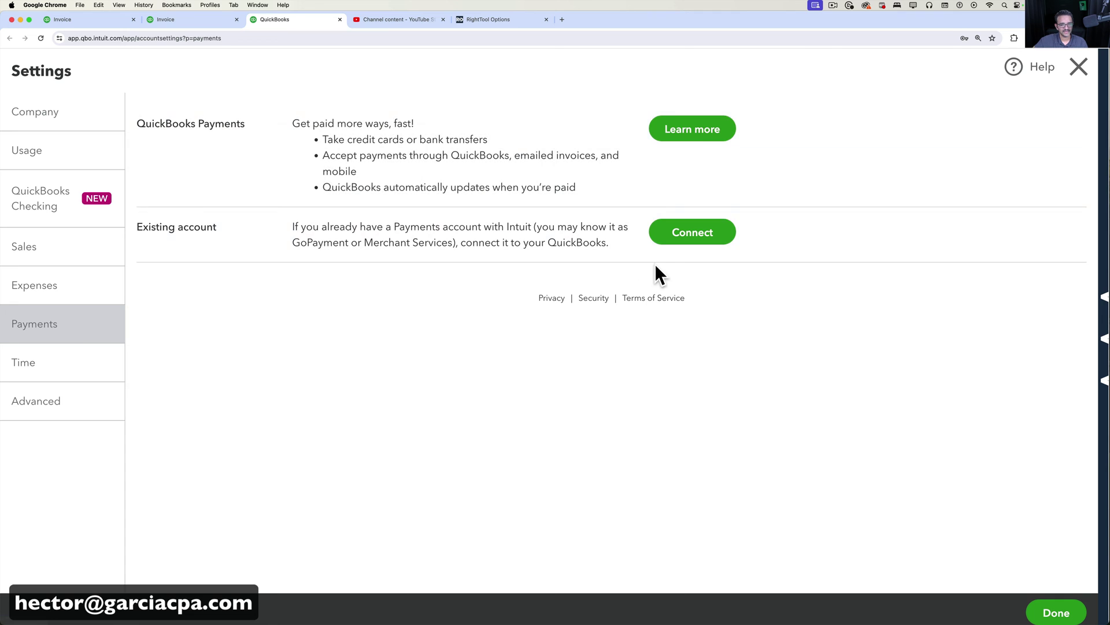
pyautogui.click(1079, 69)
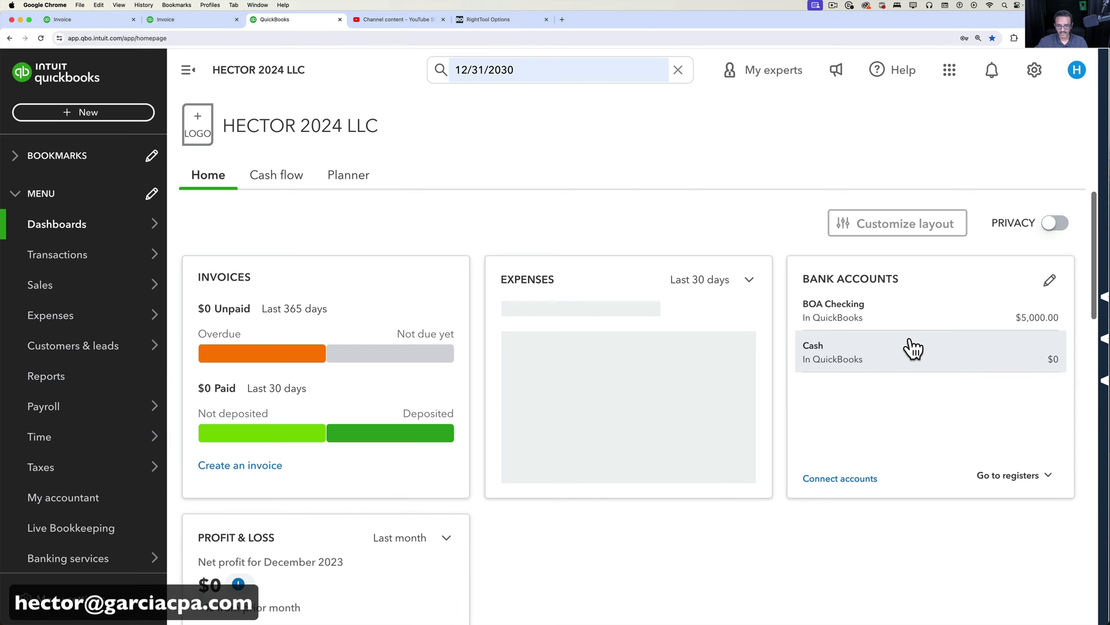
# - Start a new invoice and try switching the invoice total off and back on in its payment options
pyautogui.click(58, 118)
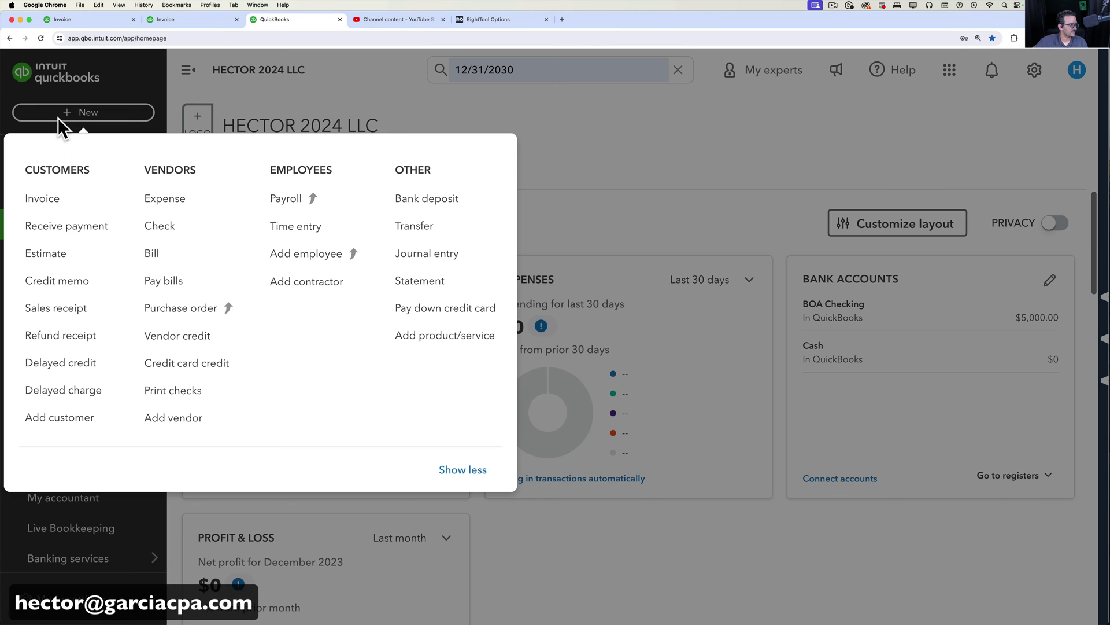
pyautogui.click(50, 197)
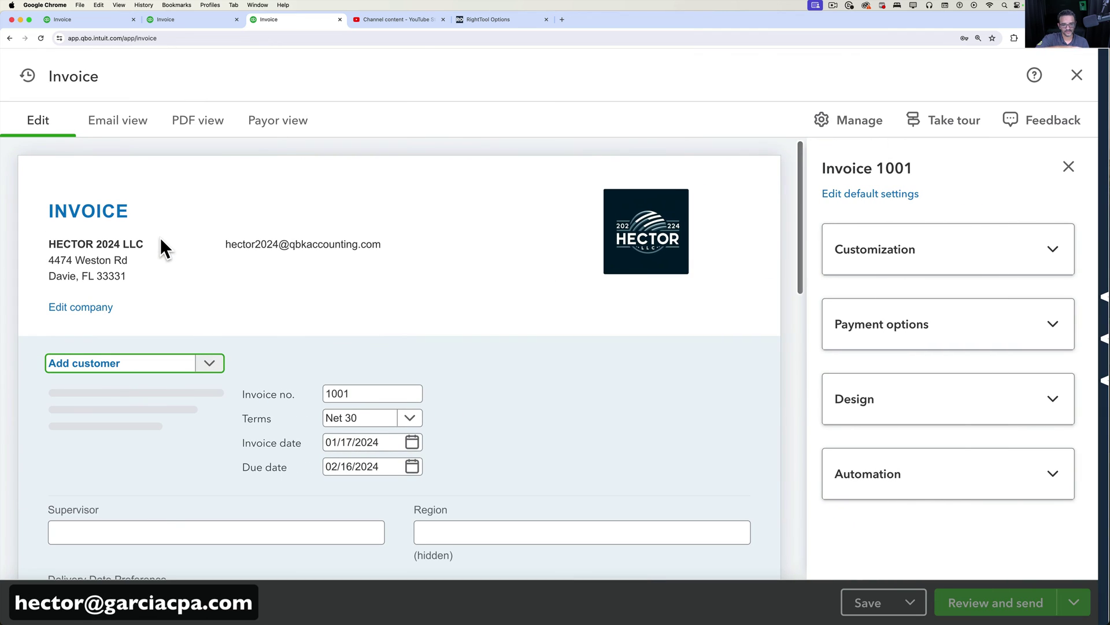
pyautogui.click(836, 341)
pyautogui.scroll(-3, 939, 373)
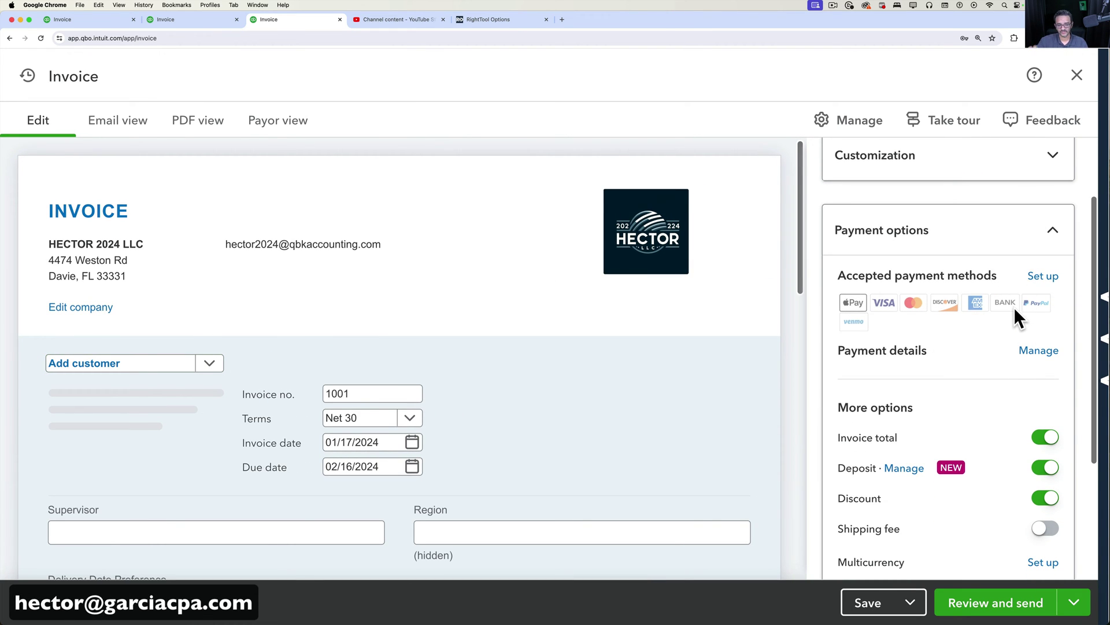
pyautogui.scroll(-5, 945, 408)
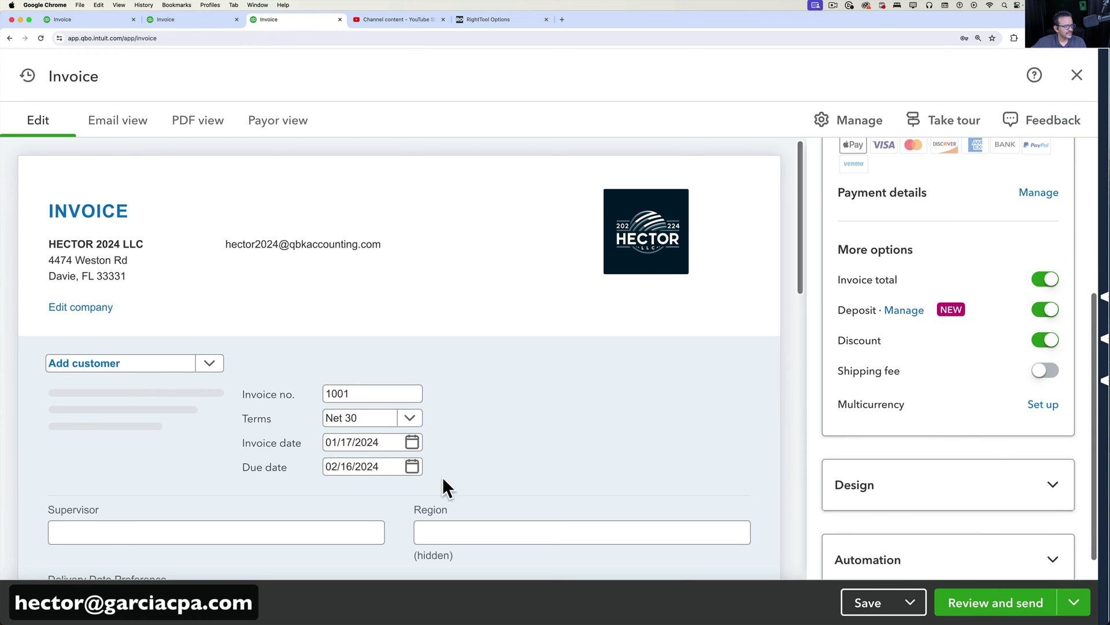
pyautogui.scroll(-10, 442, 477)
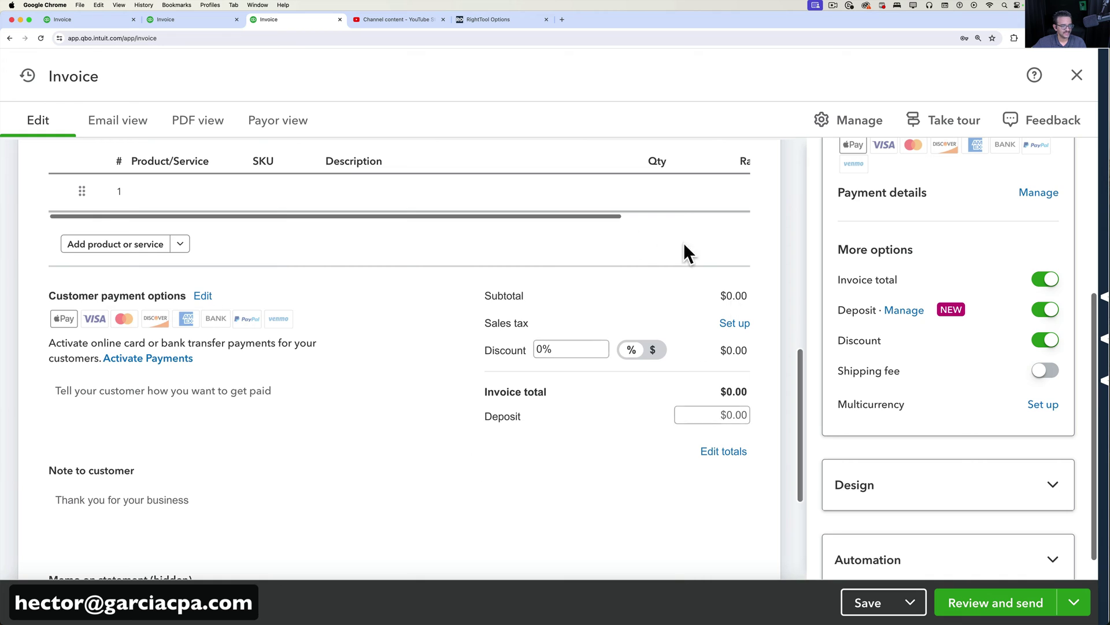
pyautogui.click(1046, 283)
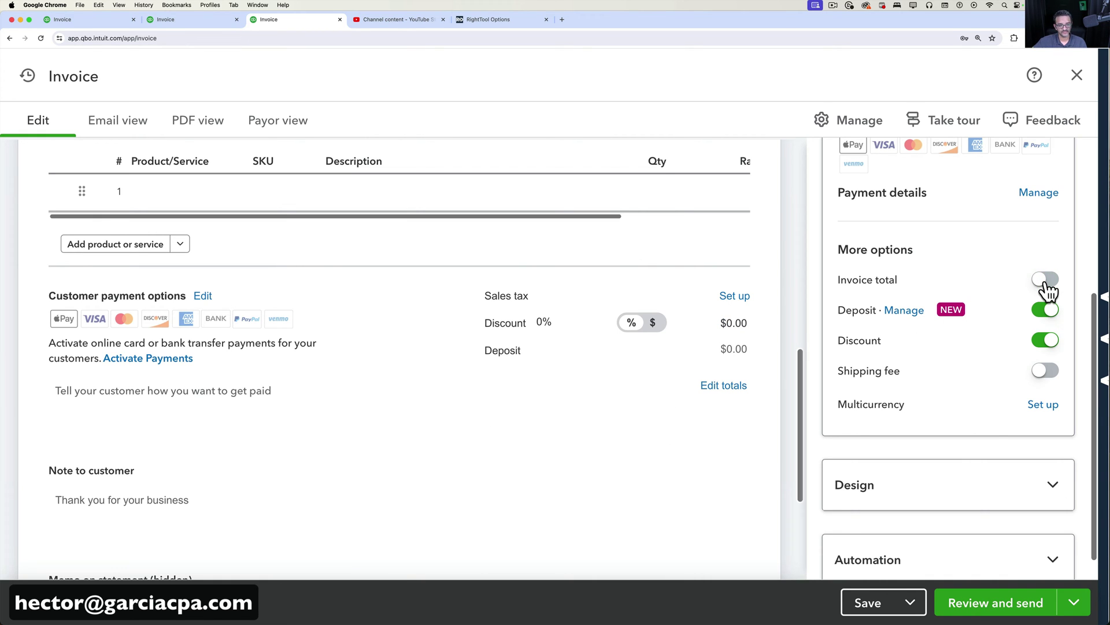
pyautogui.click(1046, 282)
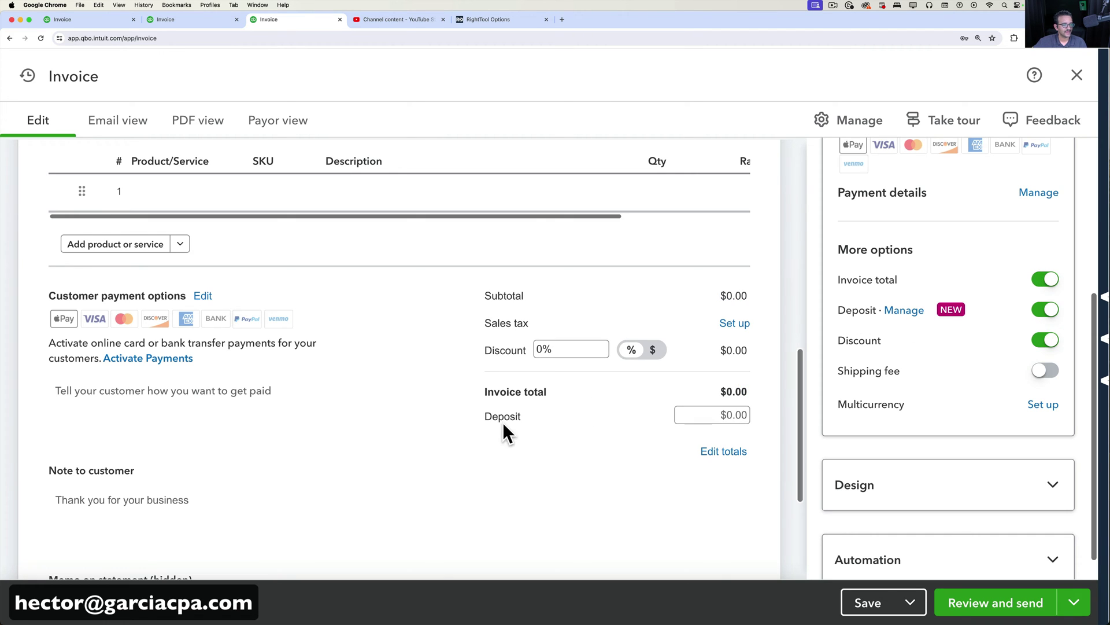
# - Examine the invoice's deposit amount and the deposit settings for payment method and destination account, leaving them as they are
pyautogui.click(710, 415)
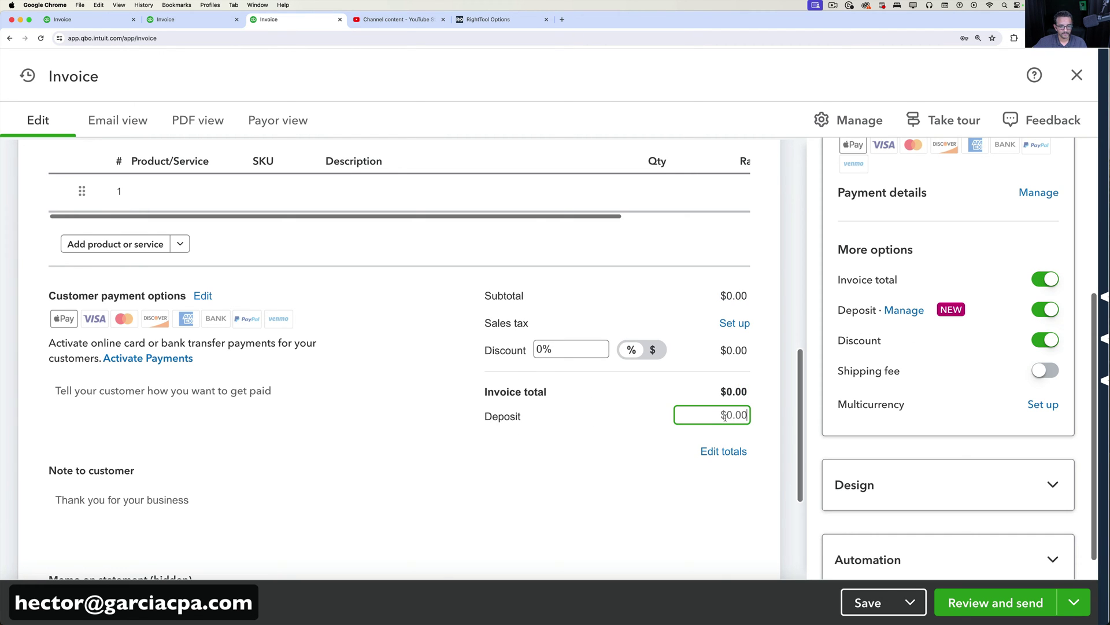
pyautogui.click(908, 313)
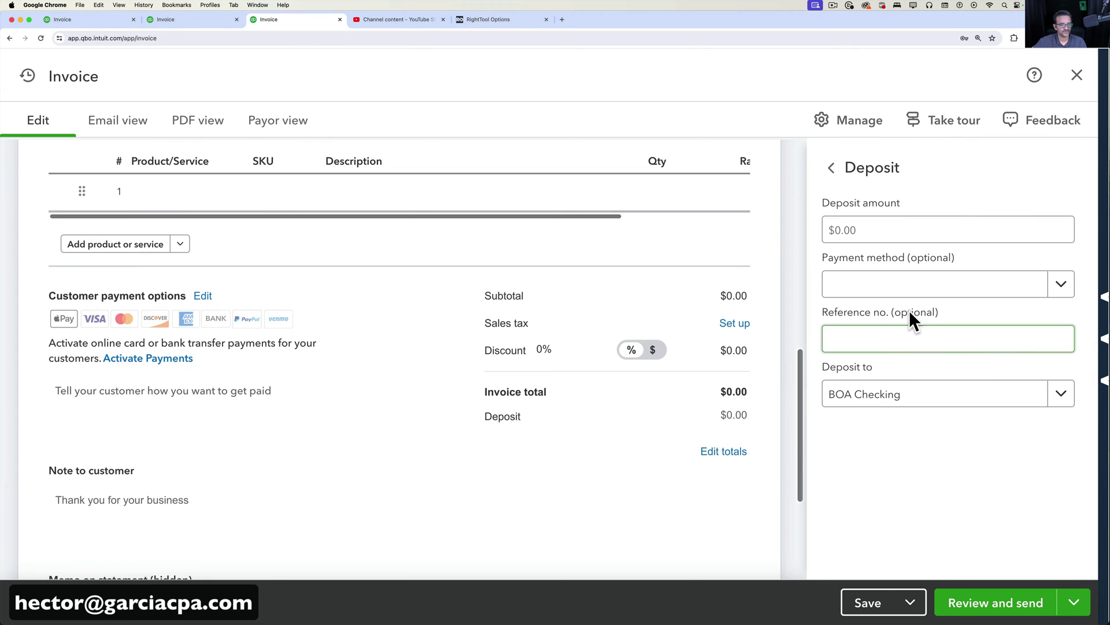
pyautogui.click(1067, 285)
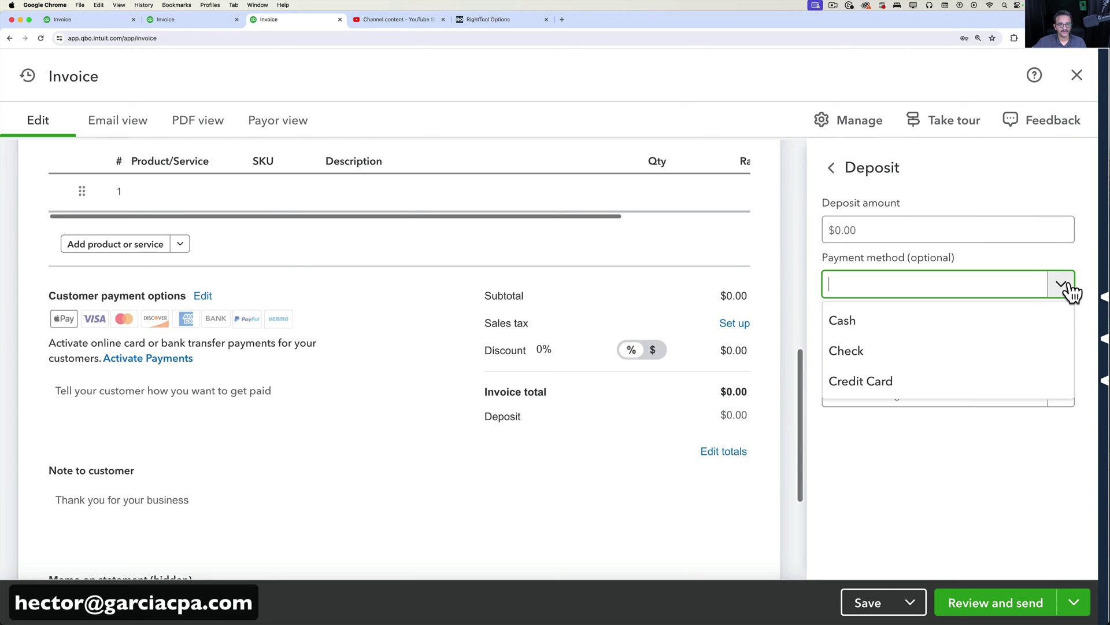
pyautogui.click(940, 442)
pyautogui.click(1058, 399)
pyautogui.click(980, 468)
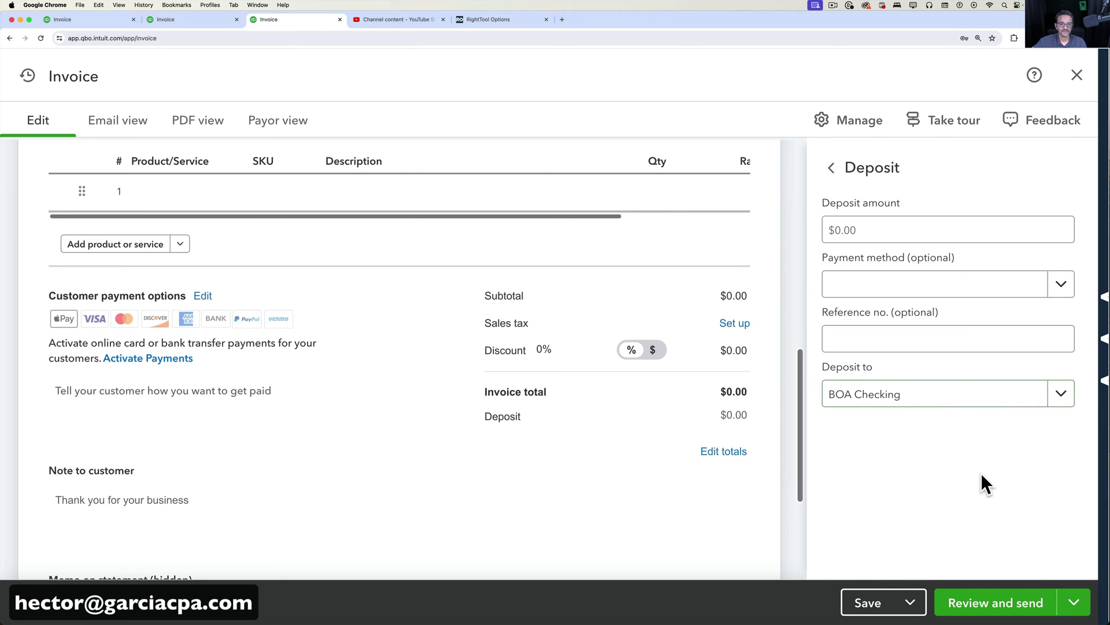
pyautogui.click(832, 169)
# - Try switching the invoice's Discount option off and back on, and set the discount to a dollar amount instead of a percentage
pyautogui.scroll(-5, 929, 382)
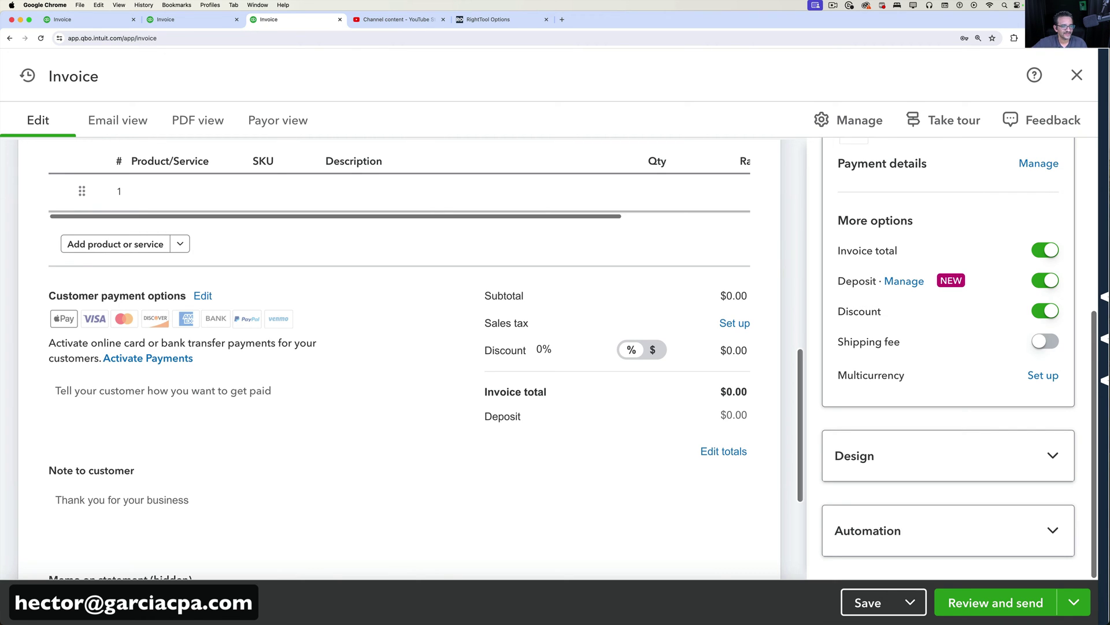
pyautogui.click(1046, 312)
pyautogui.click(1045, 311)
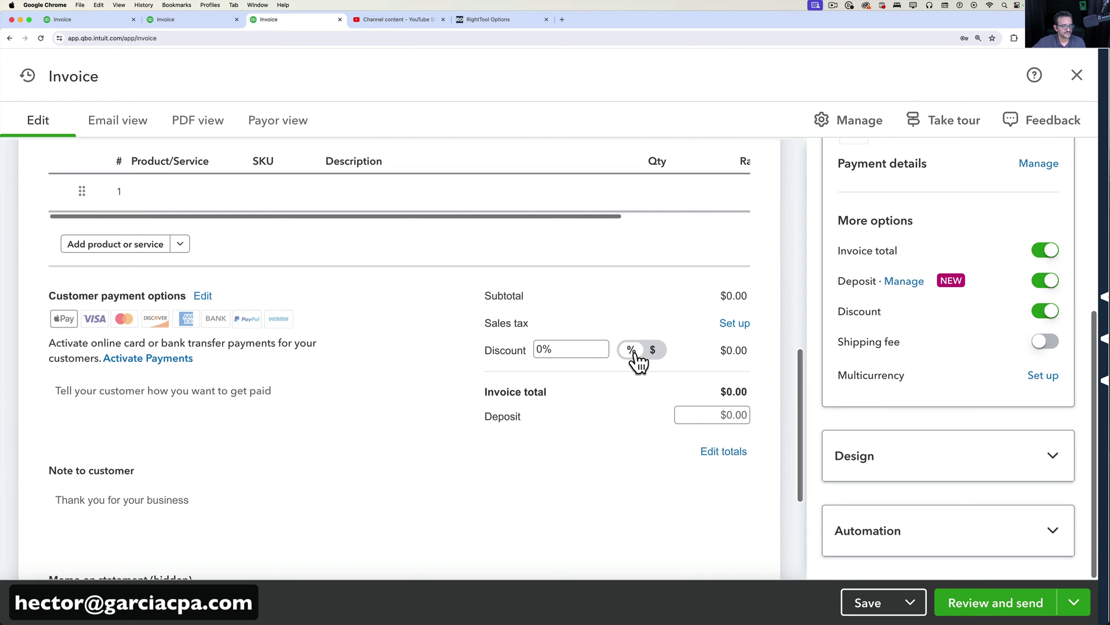
pyautogui.click(650, 351)
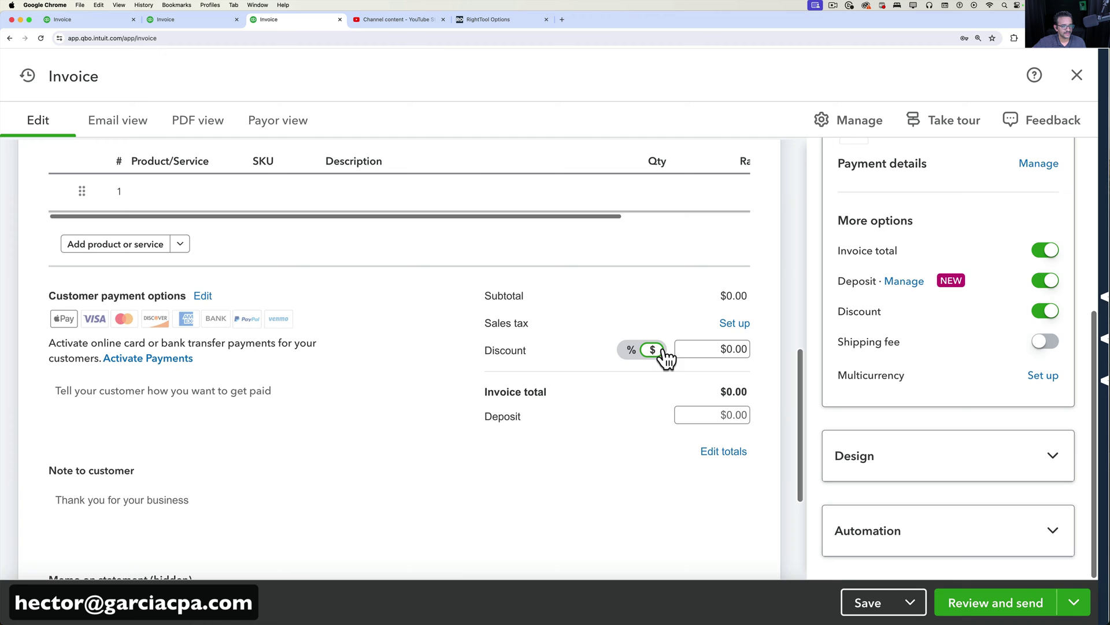
# - Set the invoice's discount back to a percentage and turn on the shipping fee option, leaving the product line empty
pyautogui.click(629, 356)
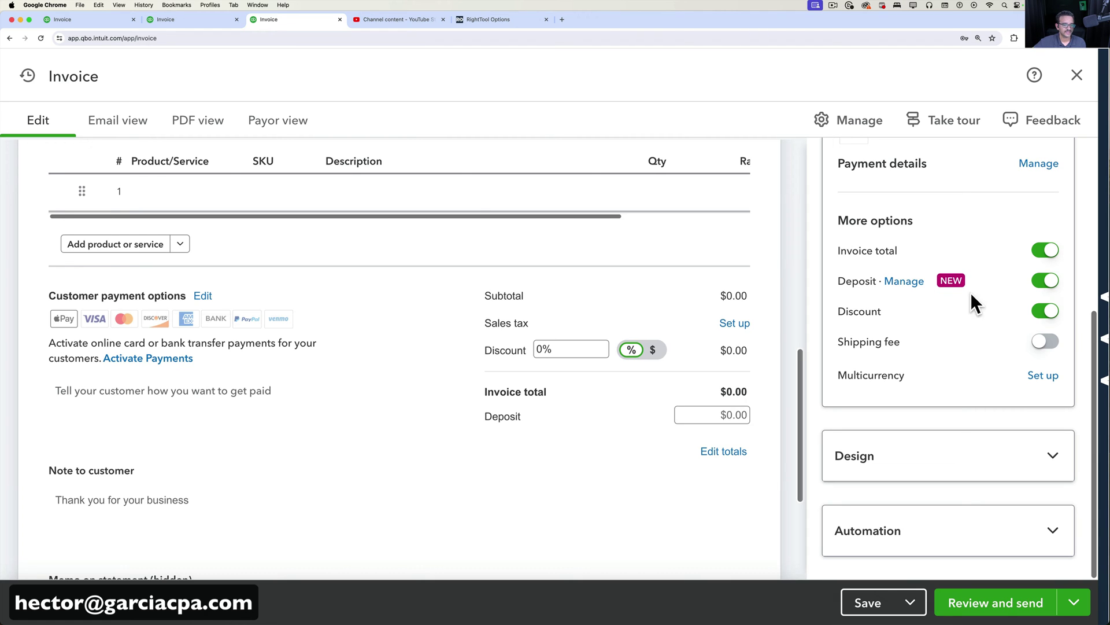
pyautogui.click(1047, 343)
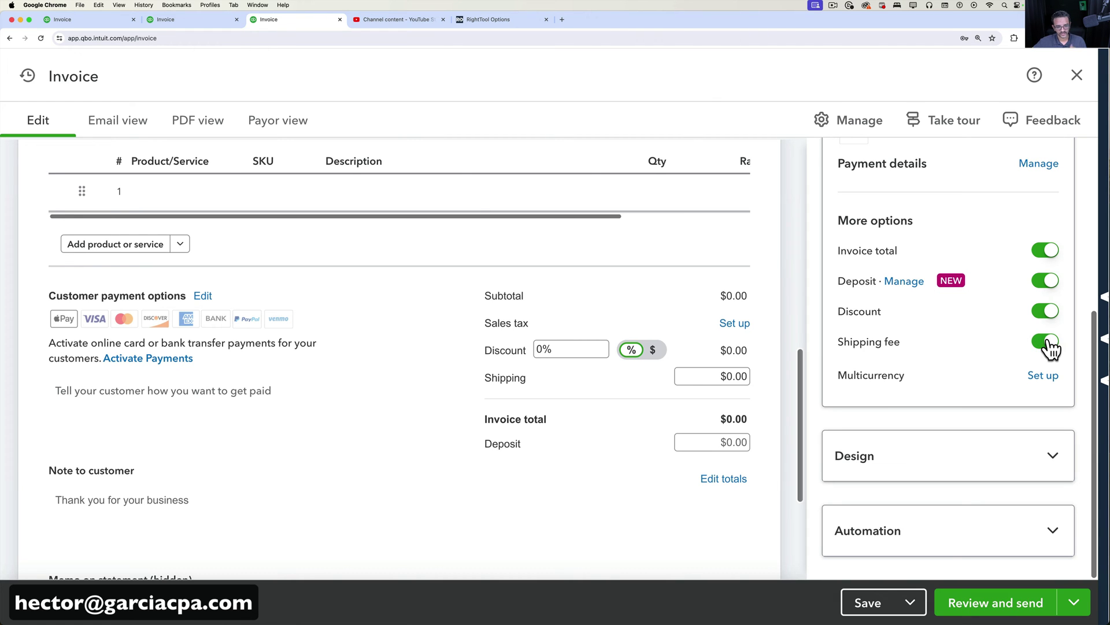
pyautogui.scroll(1, 513, 413)
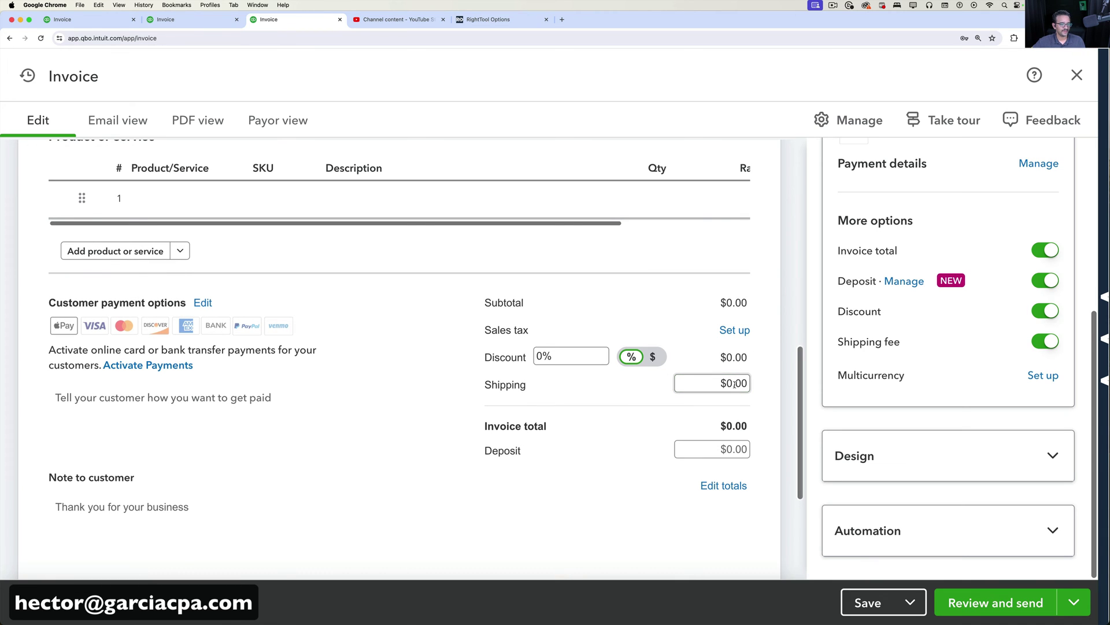
pyautogui.click(183, 203)
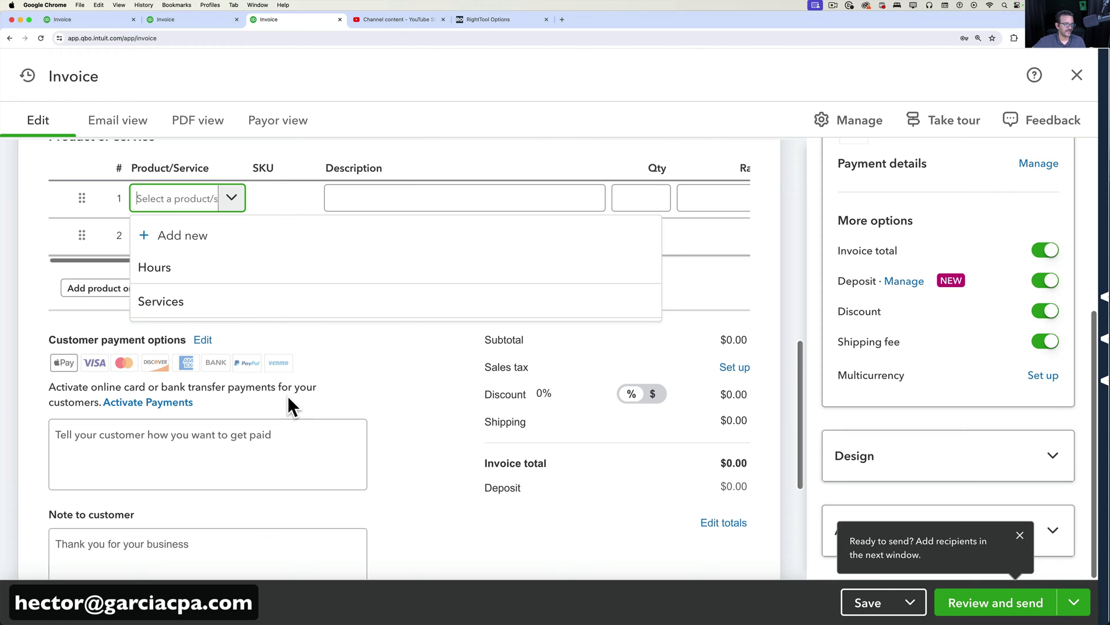
pyautogui.click(381, 394)
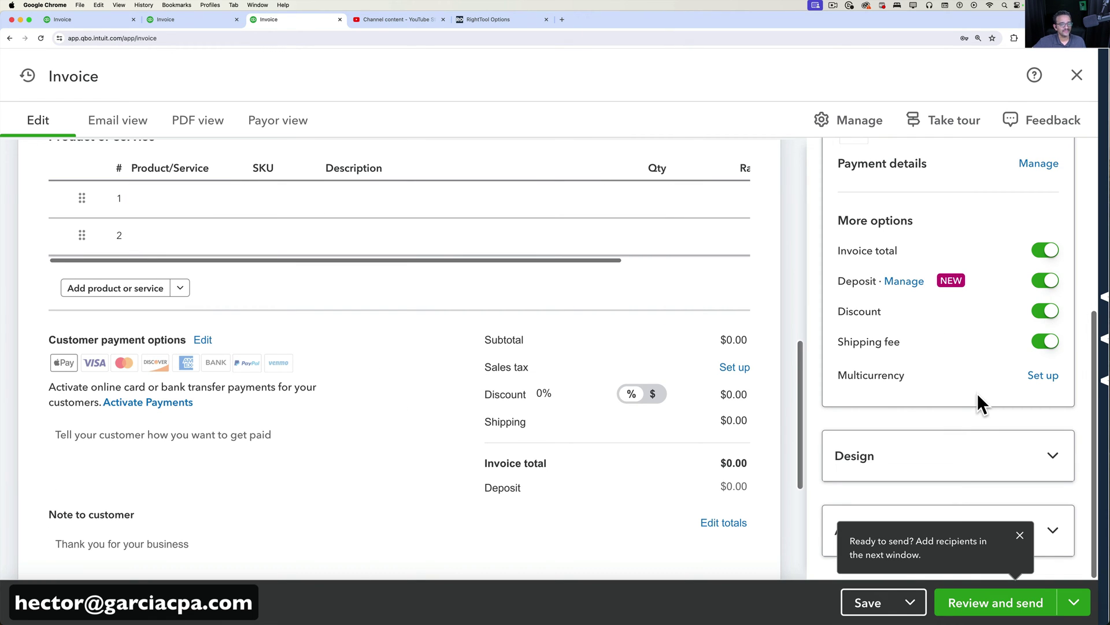
# - Dismiss the sending tip and examine the invoice's design settings, including the recommended and other templates and the color choices
pyautogui.click(1019, 535)
pyautogui.click(954, 467)
pyautogui.scroll(-2, 959, 394)
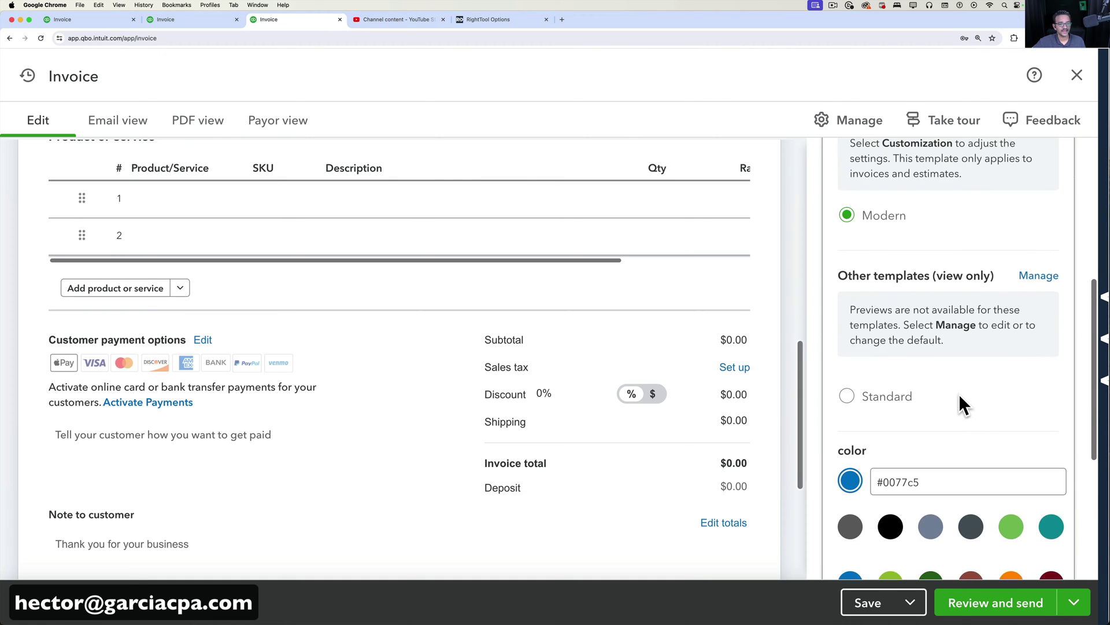
pyautogui.scroll(2, 958, 399)
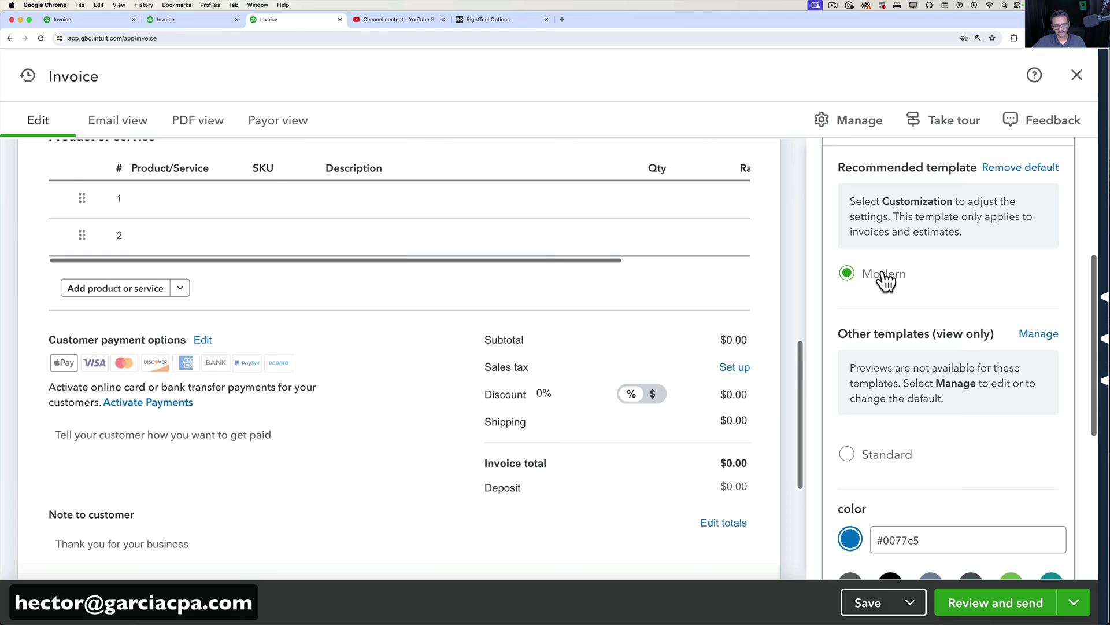
pyautogui.scroll(-4, 1003, 308)
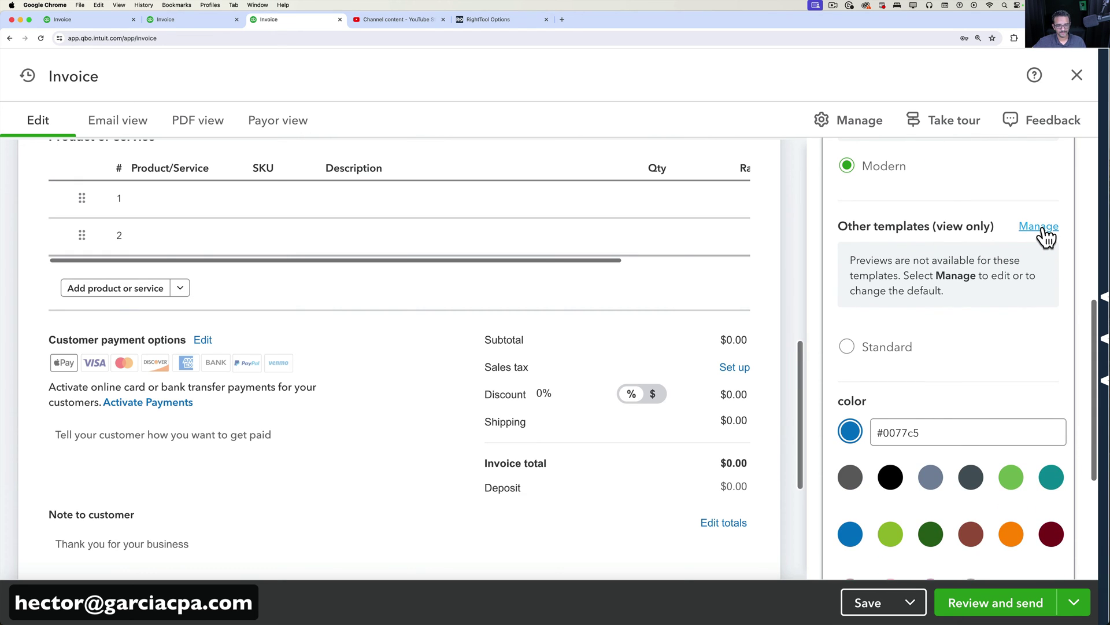
pyautogui.scroll(-1, 1016, 313)
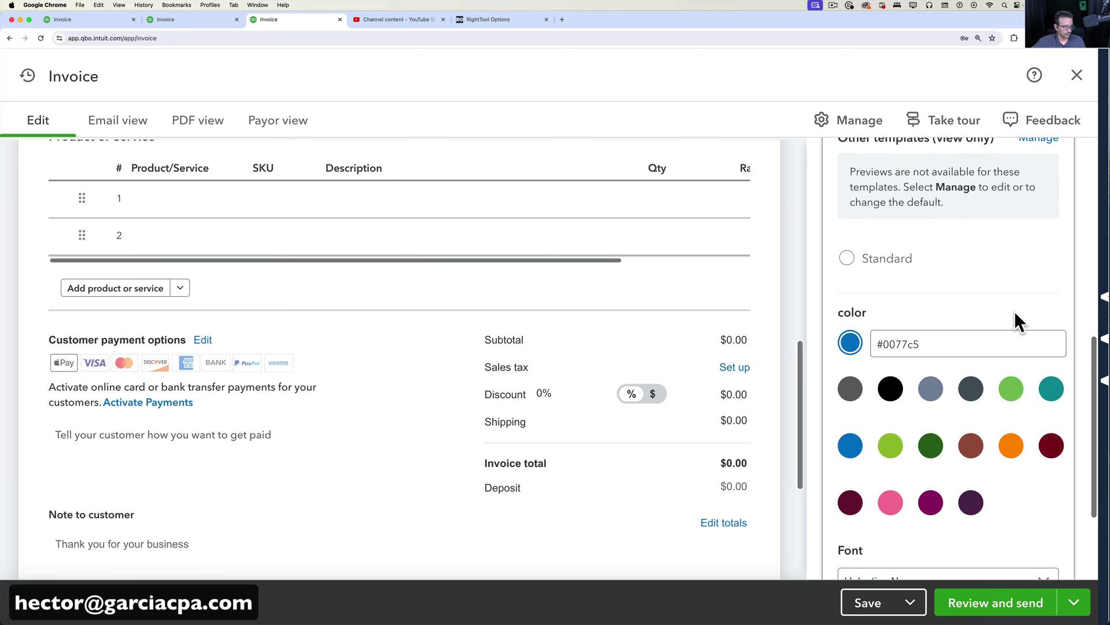
# - Try several preset colors on the invoice, including black, dark red and purple, and settle on dark green #2a651c
pyautogui.click(893, 391)
pyautogui.scroll(4, 516, 293)
pyautogui.scroll(6, 516, 293)
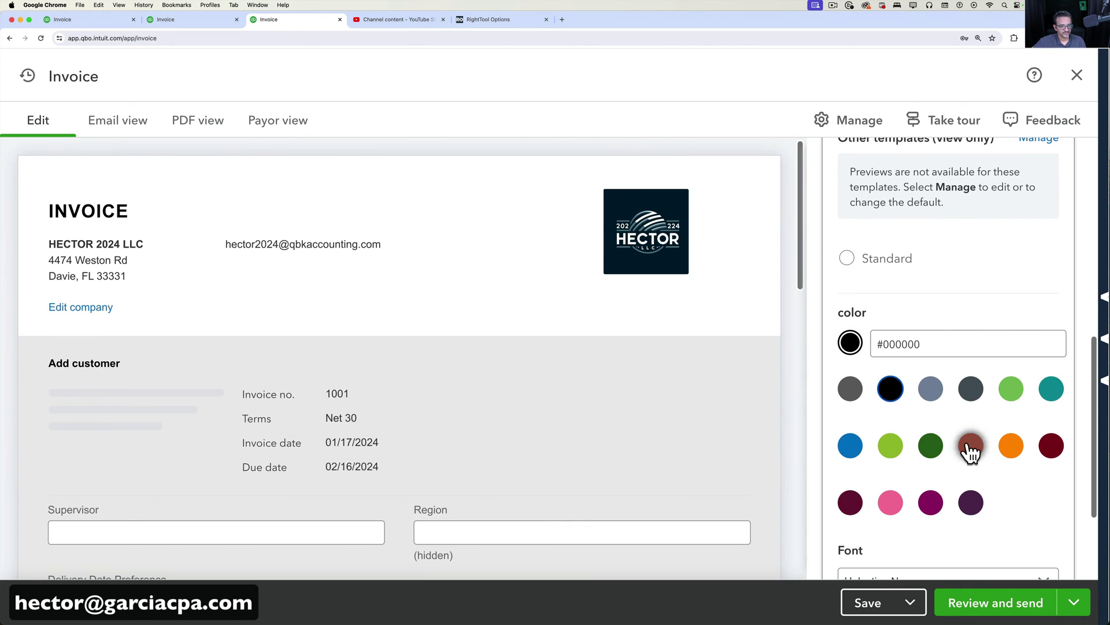
pyautogui.click(1011, 447)
pyautogui.click(1056, 446)
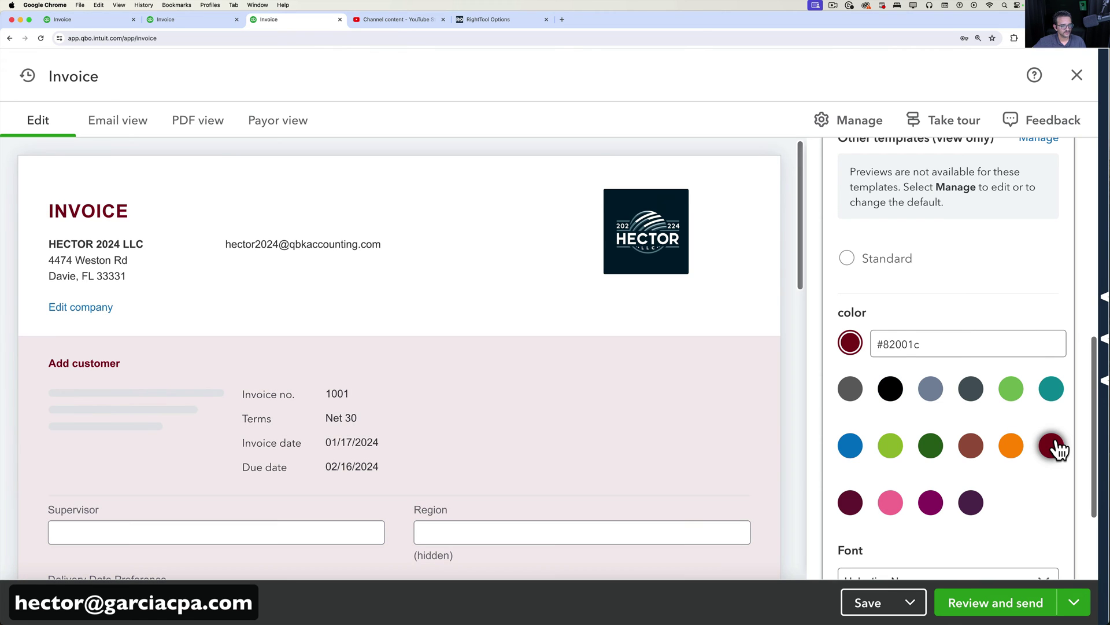
pyautogui.click(932, 452)
pyautogui.click(971, 503)
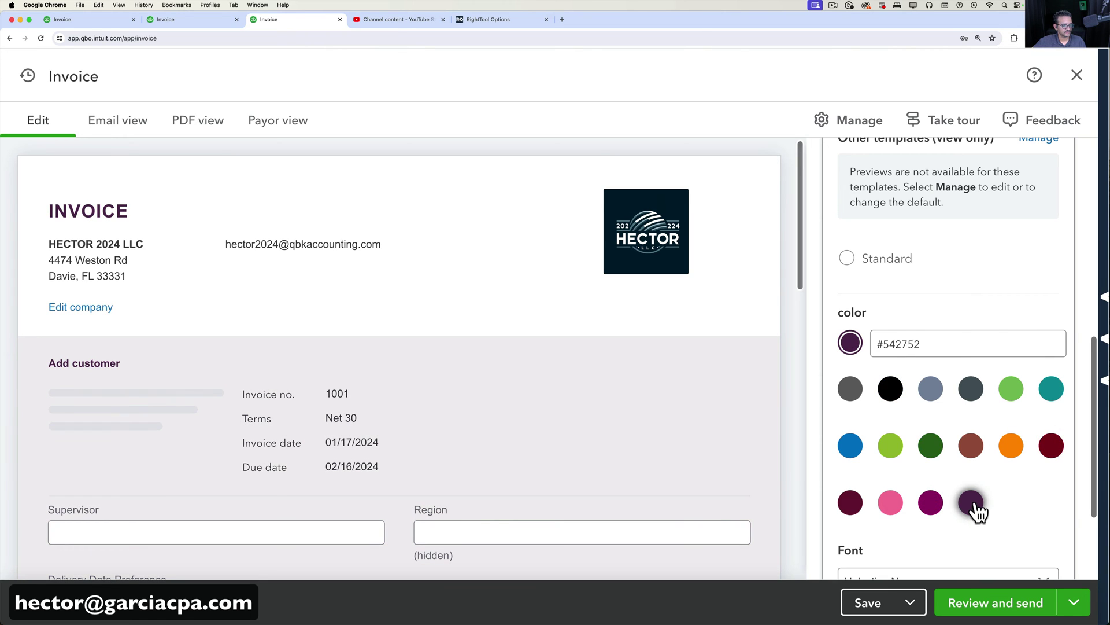
pyautogui.click(861, 457)
pyautogui.click(933, 450)
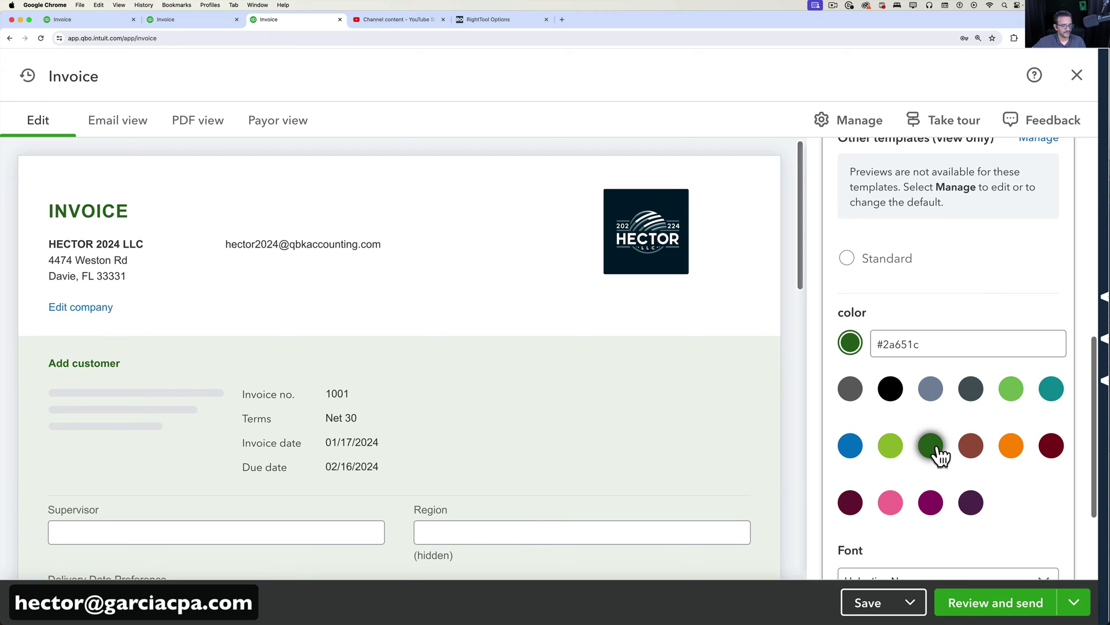
# - Try the Avenir Next font on the invoice design and finish with the font set to Overpass
pyautogui.scroll(-3, 934, 460)
pyautogui.click(929, 450)
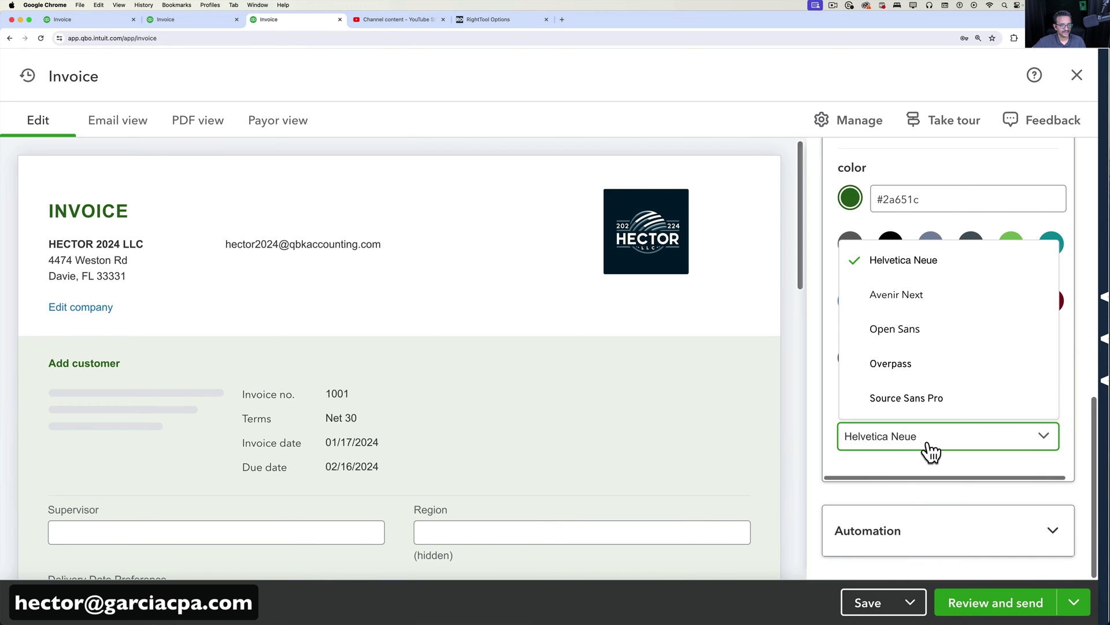
pyautogui.click(908, 301)
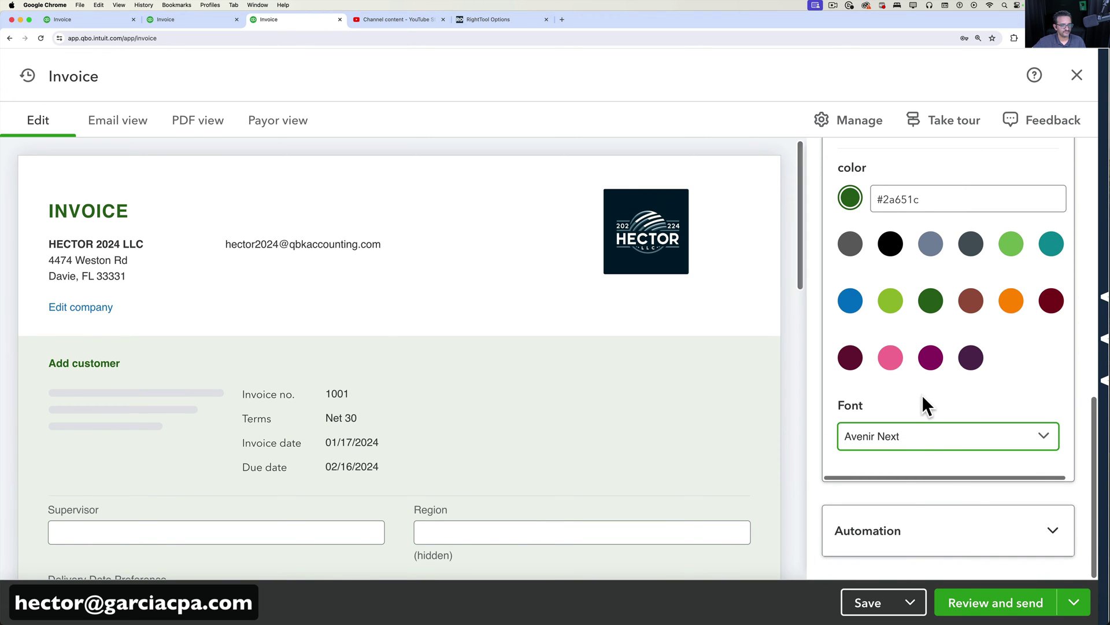
pyautogui.click(917, 447)
pyautogui.click(912, 406)
pyautogui.click(912, 448)
pyautogui.click(905, 373)
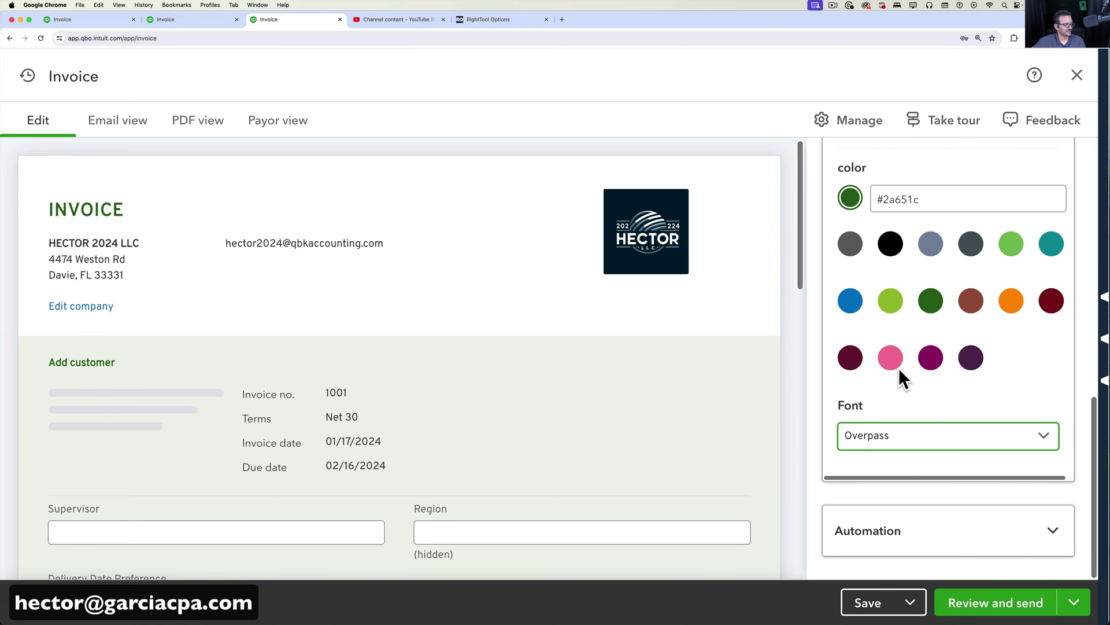
pyautogui.click(961, 445)
pyautogui.click(948, 483)
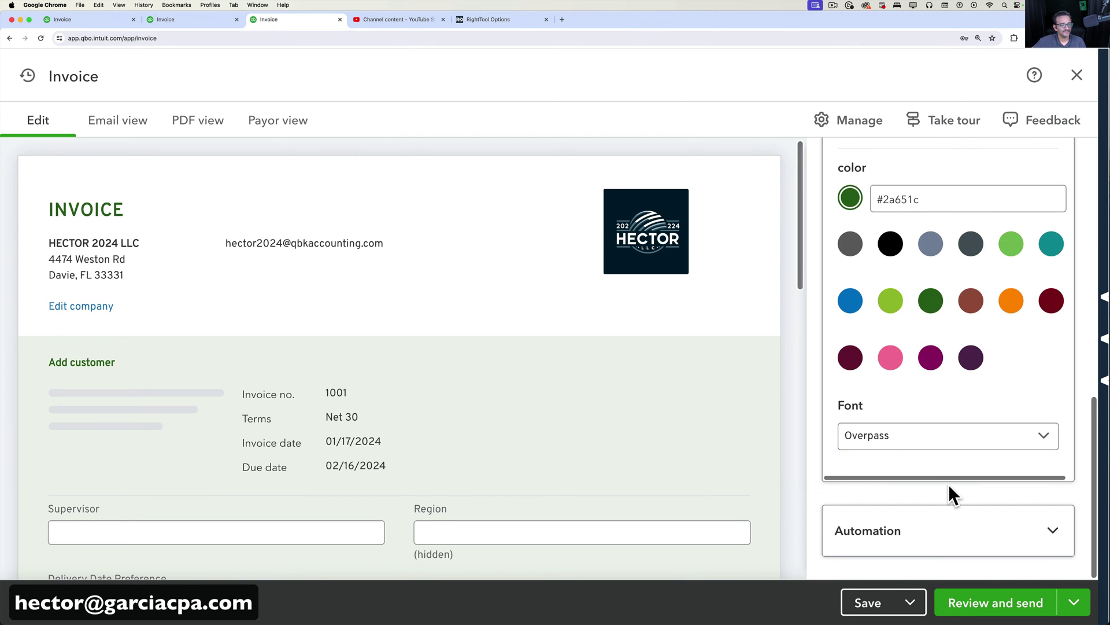
# - Turn on automatic invoice reminders in the automation settings, and try switching the 3-days-before-due-date reminder on and back off
pyautogui.click(927, 544)
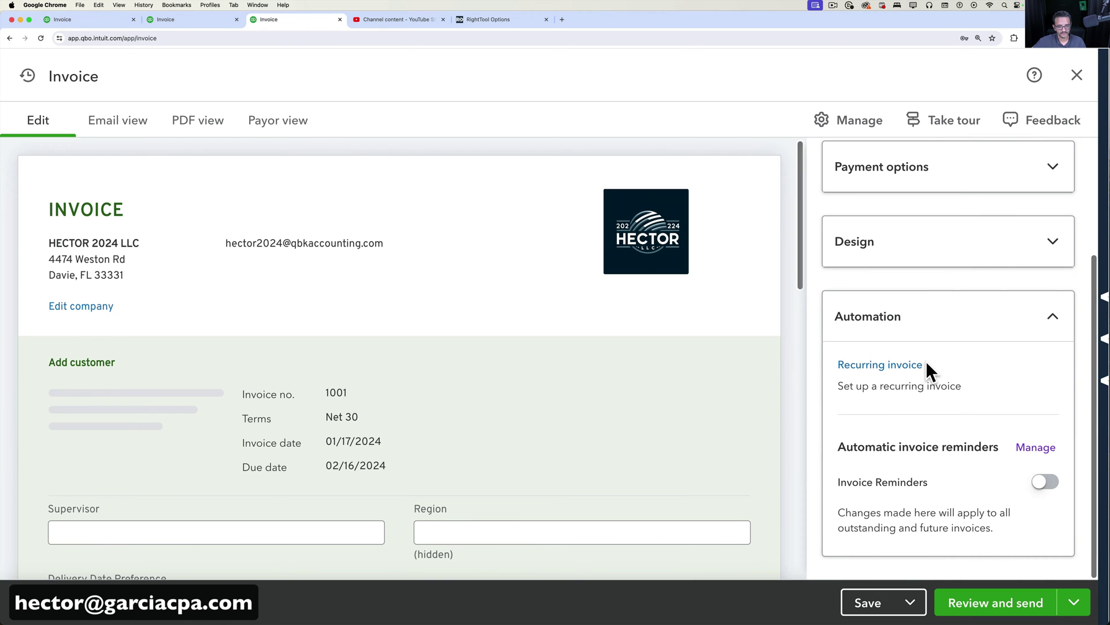
pyautogui.click(1042, 483)
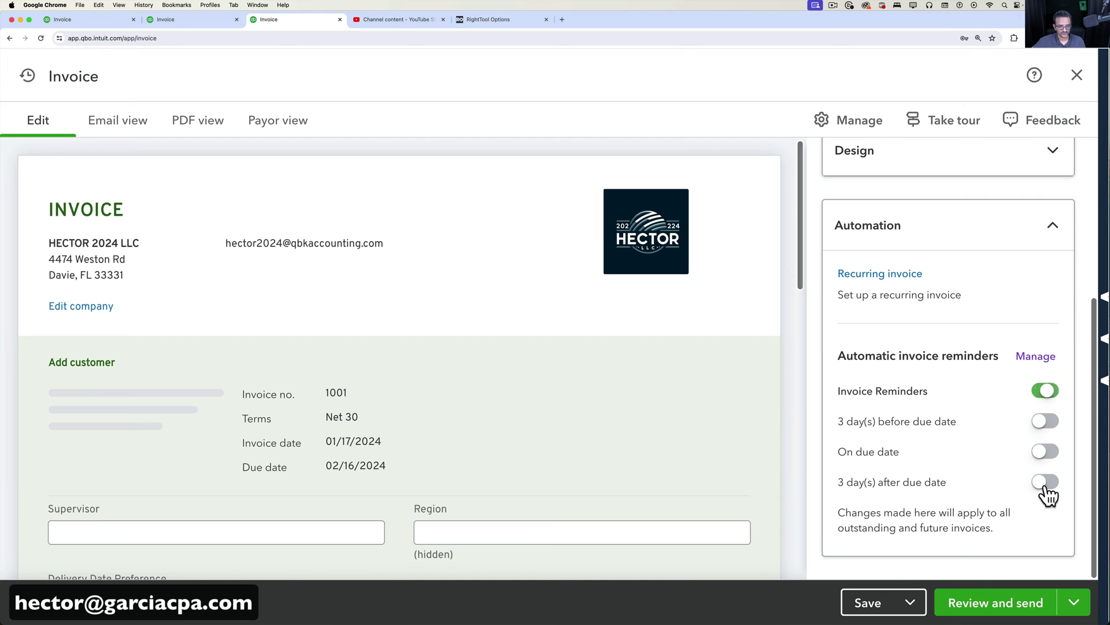
pyautogui.click(1047, 424)
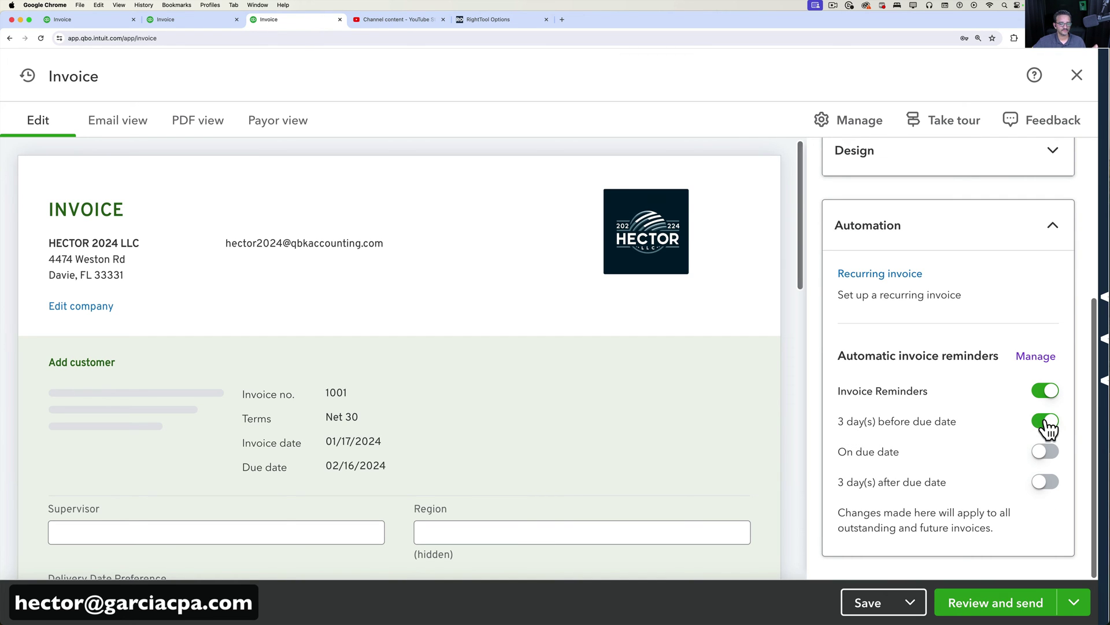
pyautogui.click(1049, 428)
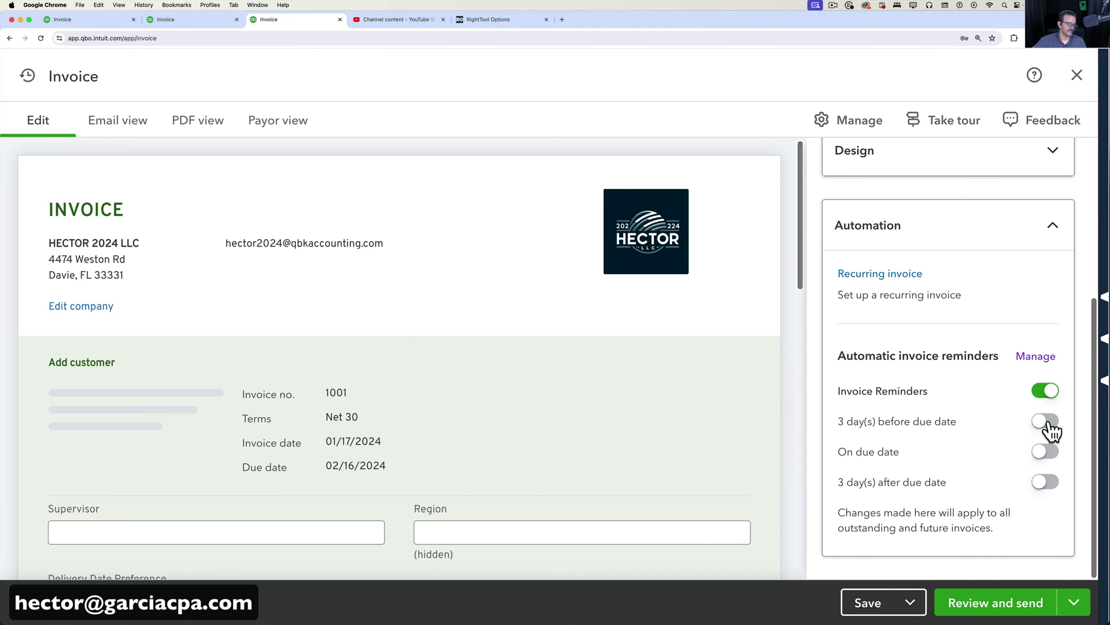
pyautogui.scroll(3, 1039, 468)
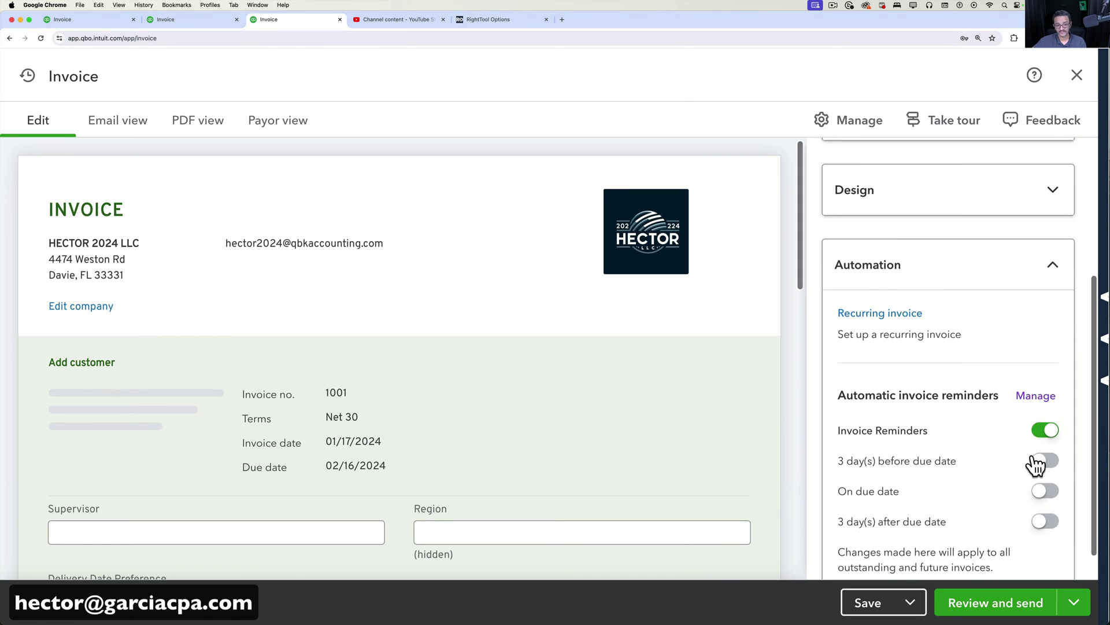
pyautogui.click(1050, 310)
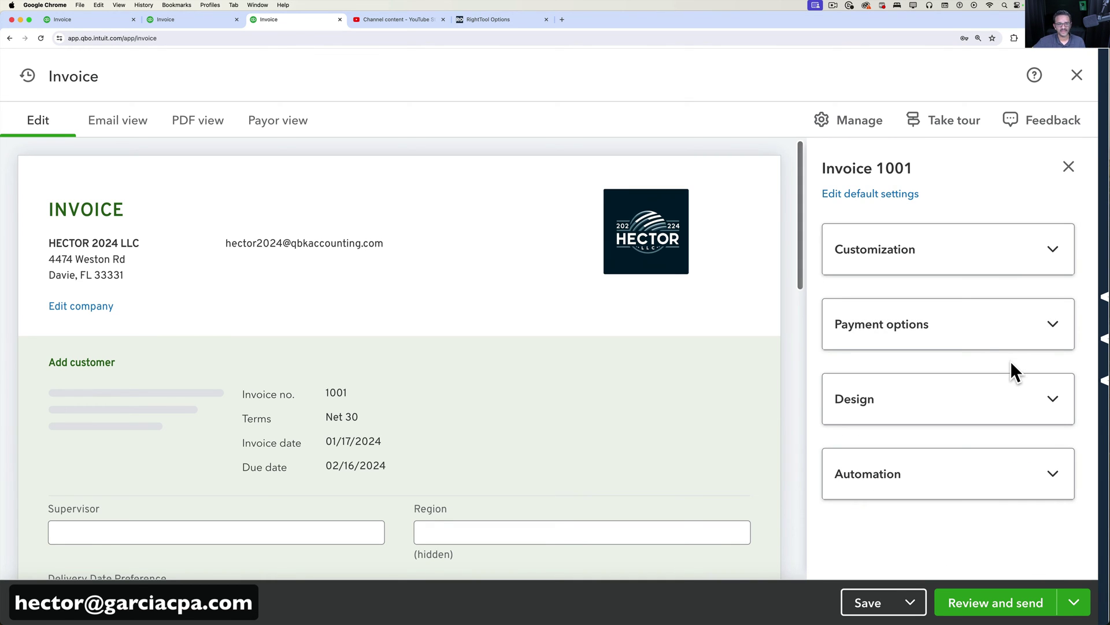
pyautogui.scroll(-5, 334, 470)
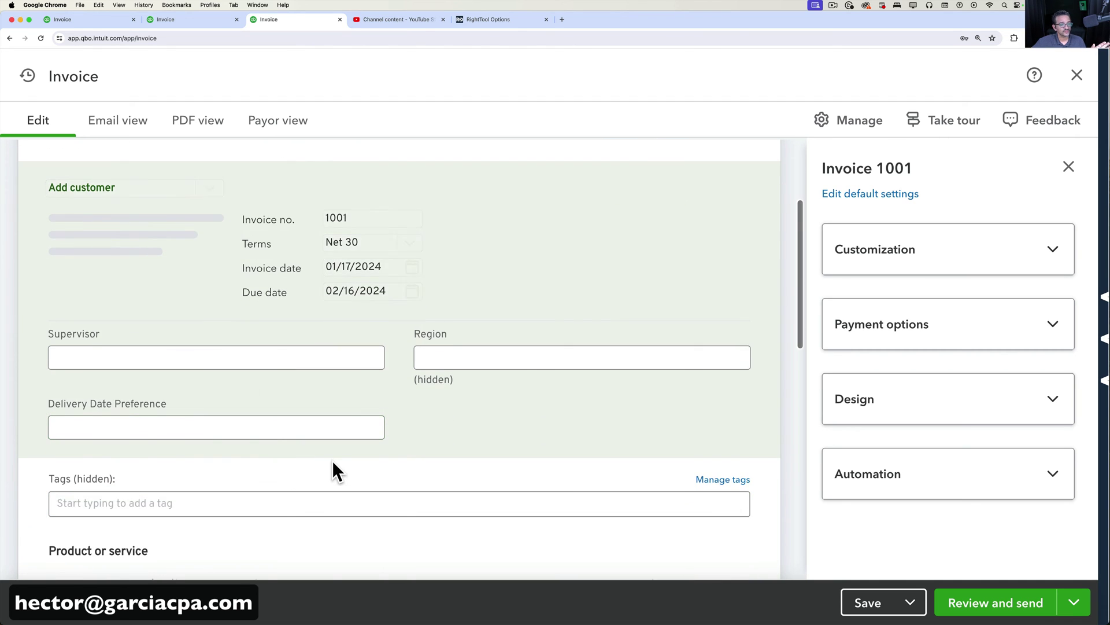
pyautogui.scroll(5, 333, 463)
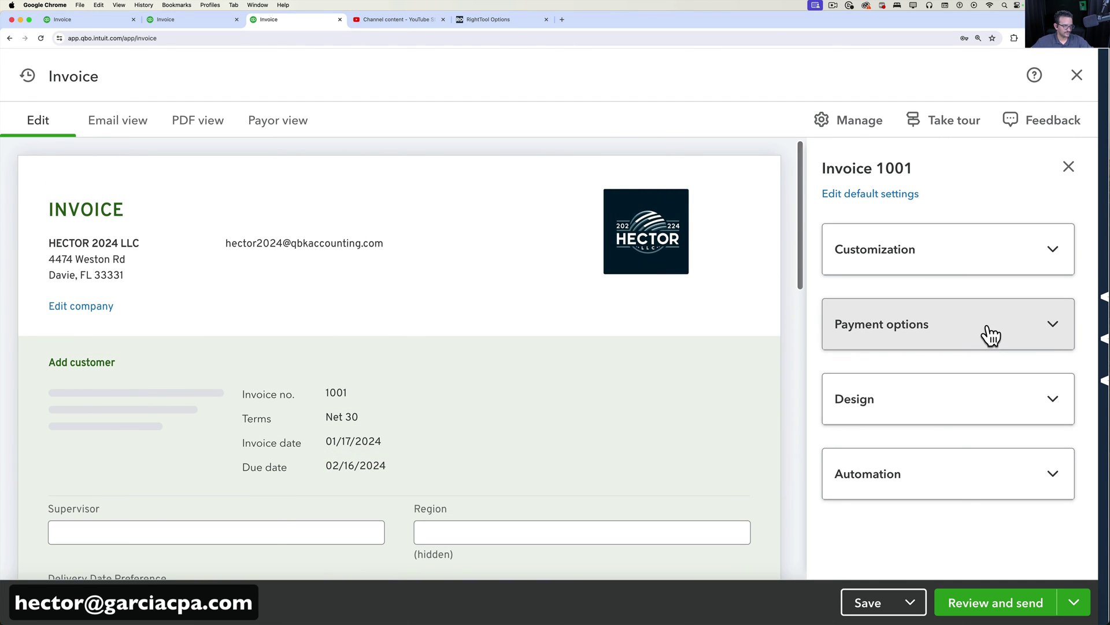
pyautogui.scroll(-2, 315, 327)
pyautogui.scroll(2, 321, 260)
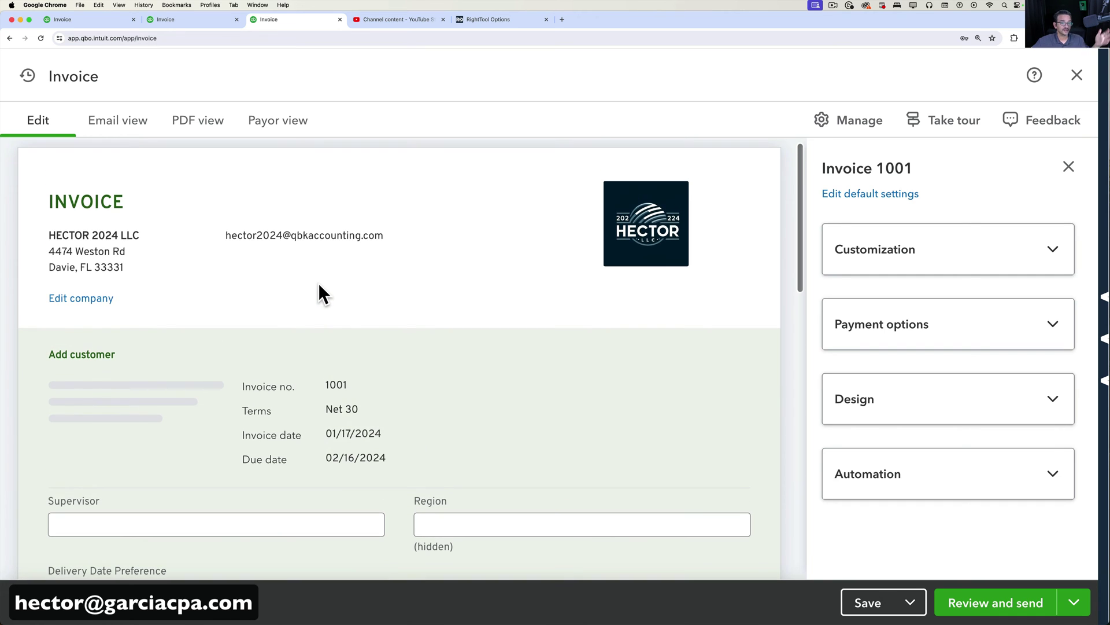
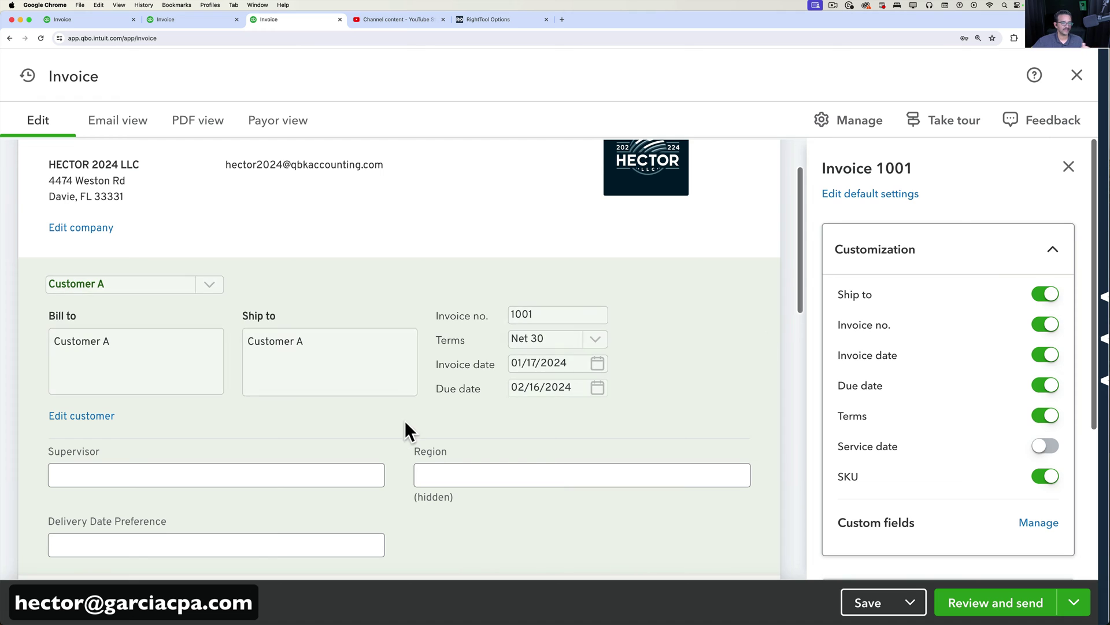
# - Look at the invoice's Ship to box and Customer A's customer record, leaving the record without changing anything
pyautogui.click(334, 356)
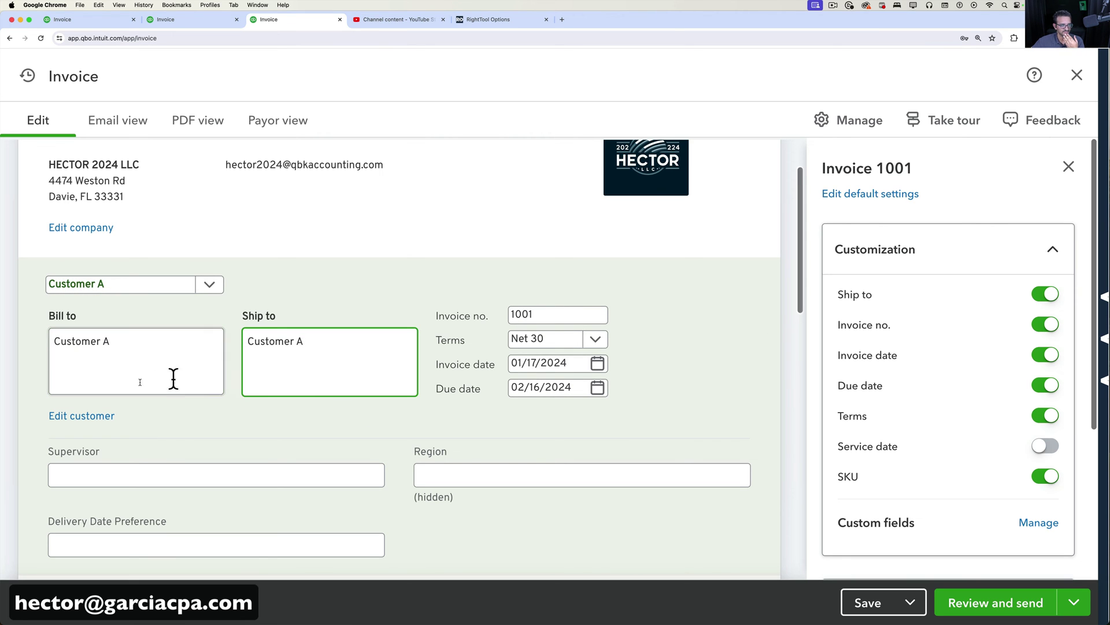
pyautogui.scroll(-1, 110, 388)
pyautogui.click(83, 393)
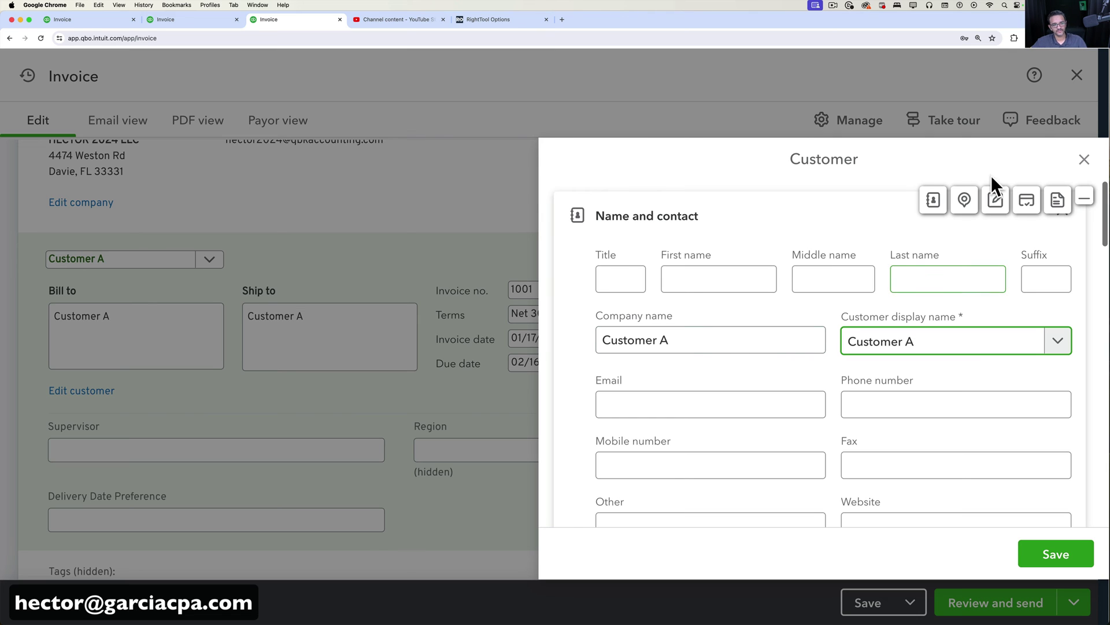
pyautogui.click(1082, 164)
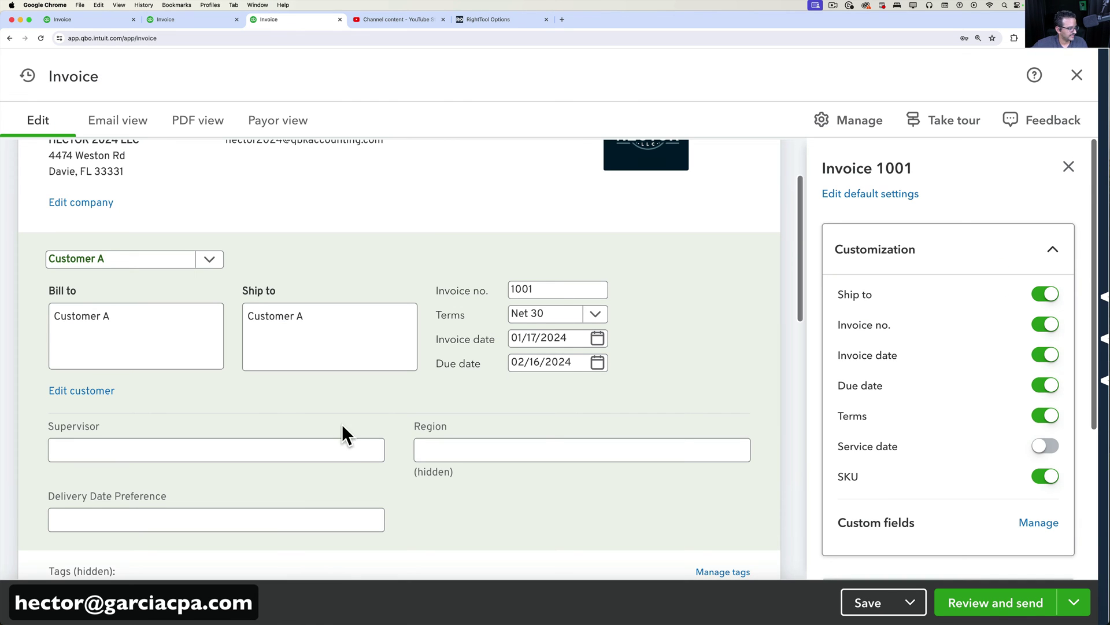
# - Set the invoice's payment terms to Net 60 and select the whole invoice number
pyautogui.scroll(-1, 245, 382)
pyautogui.scroll(-2, 245, 378)
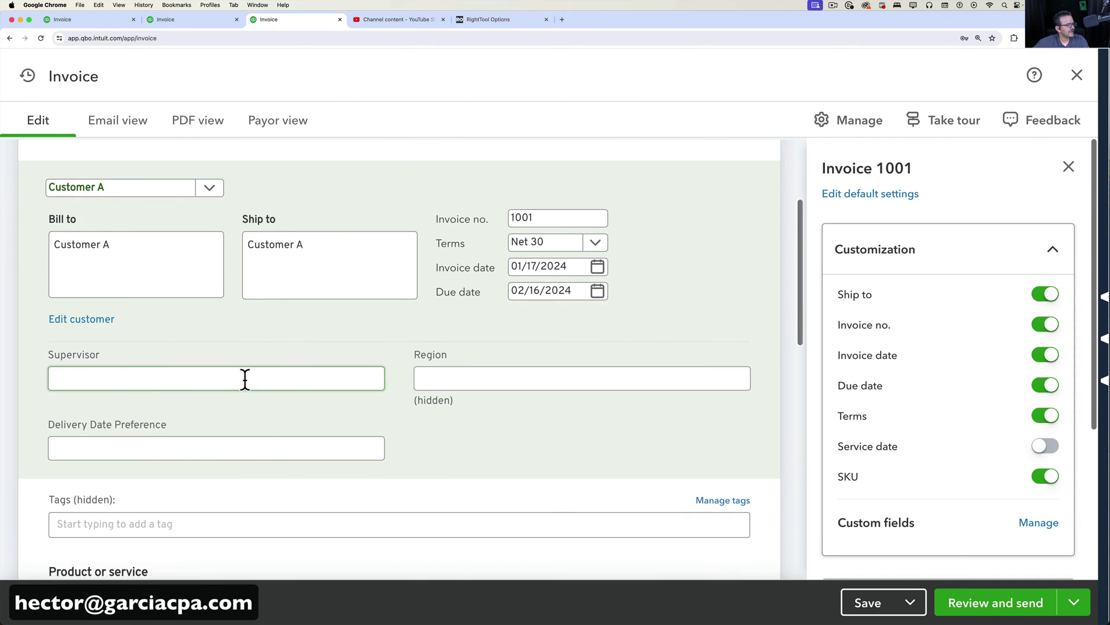
pyautogui.click(599, 250)
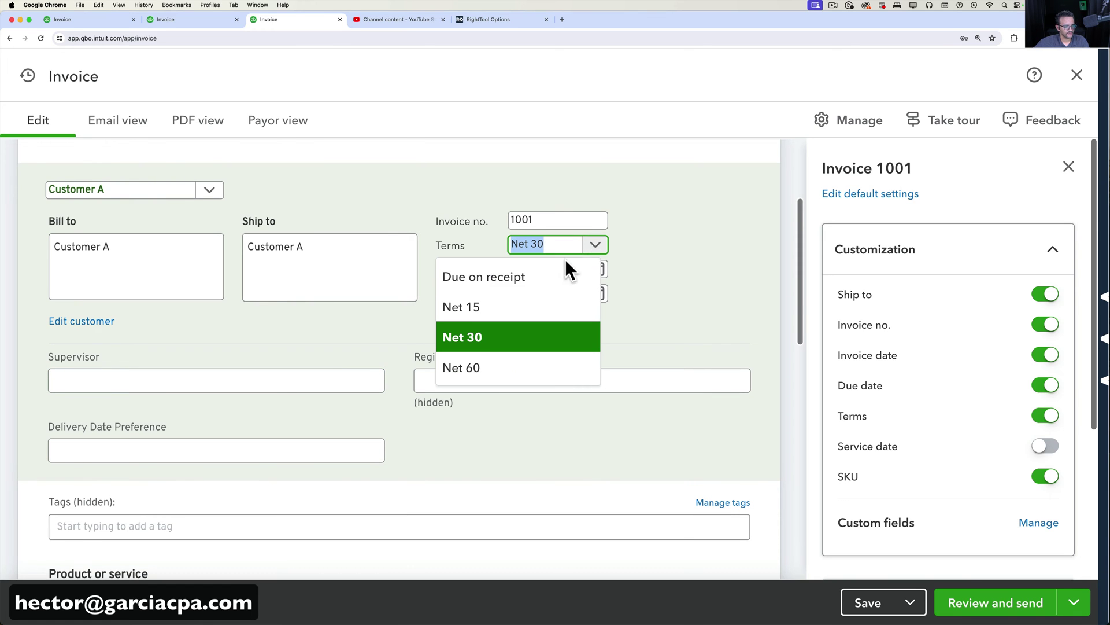
pyautogui.click(483, 375)
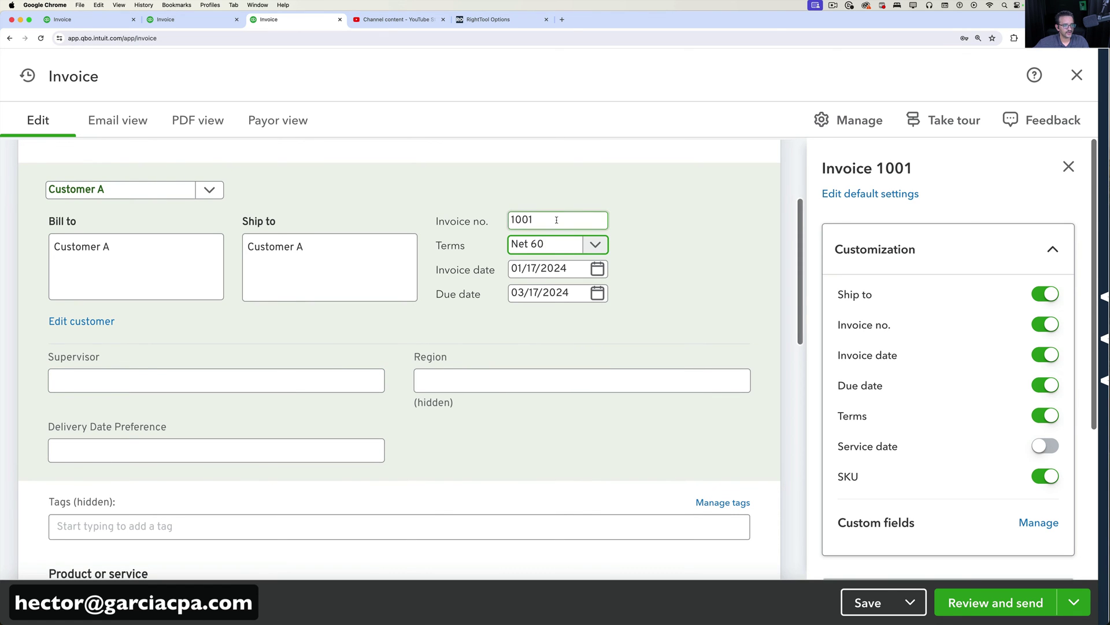
pyautogui.moveTo(534, 220); pyautogui.dragTo(474, 216)
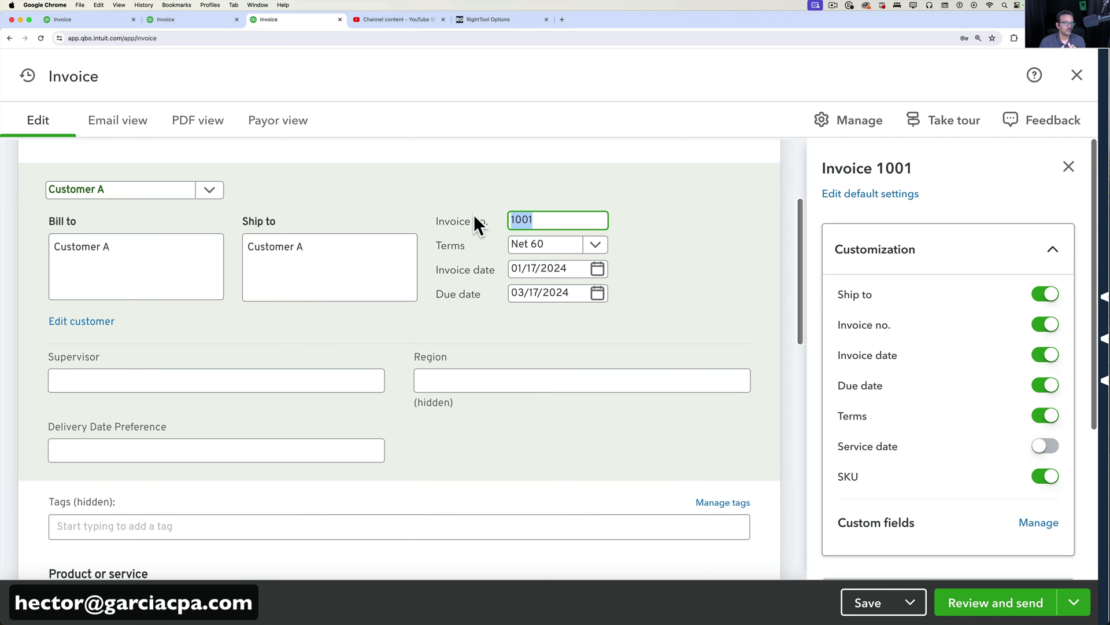
pyautogui.moveTo(533, 220); pyautogui.dragTo(442, 213)
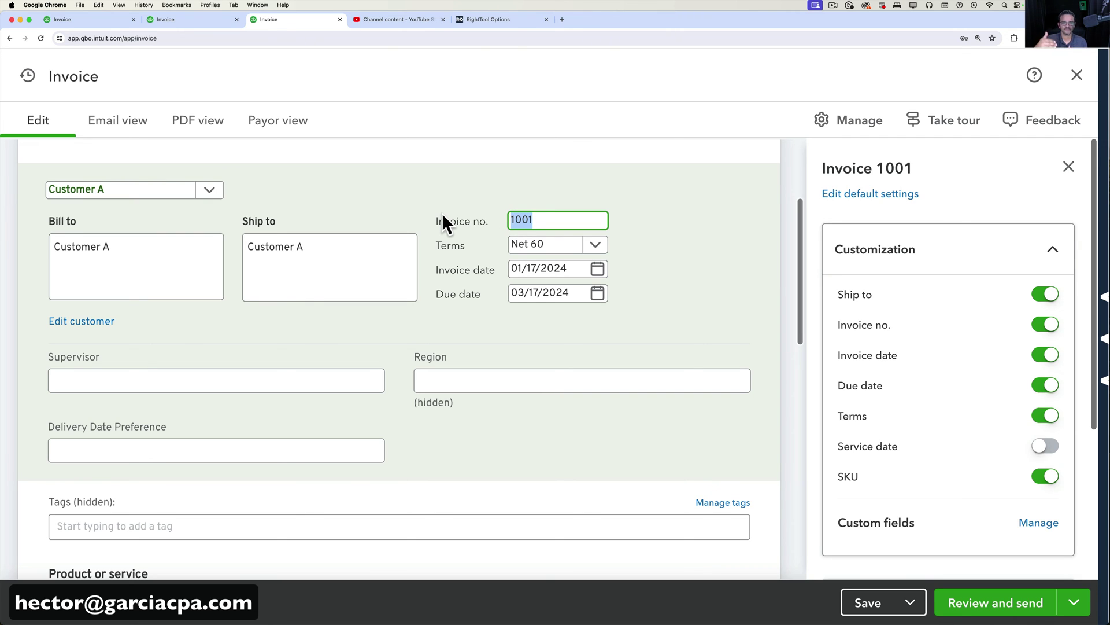
# - Change the invoice number to 14501
pyautogui.click(515, 220)
pyautogui.write('145')
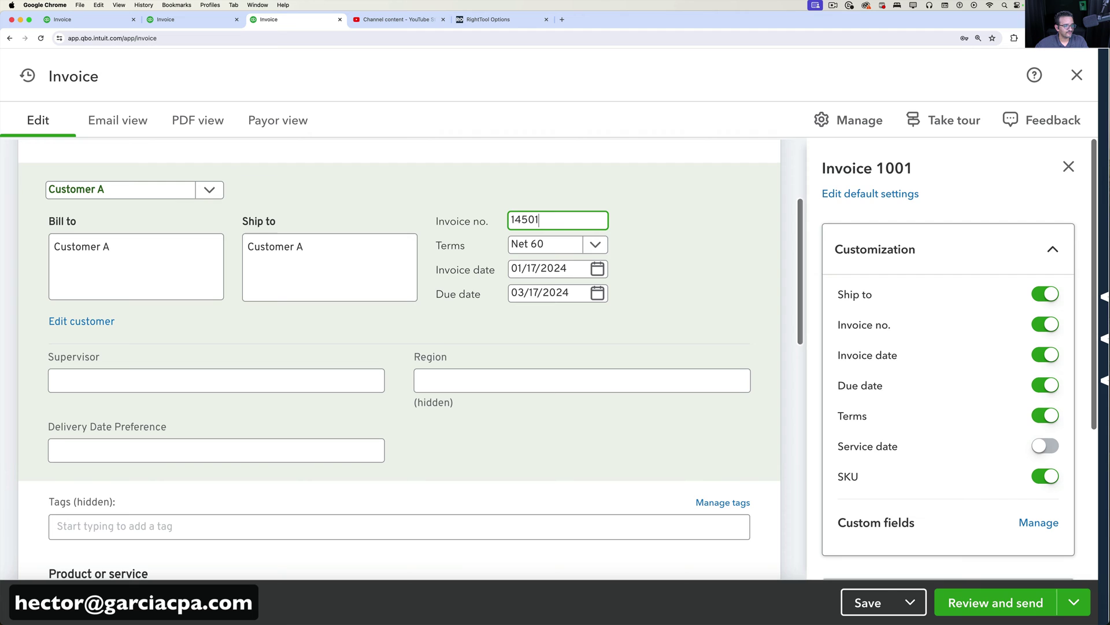
pyautogui.press('Tab')
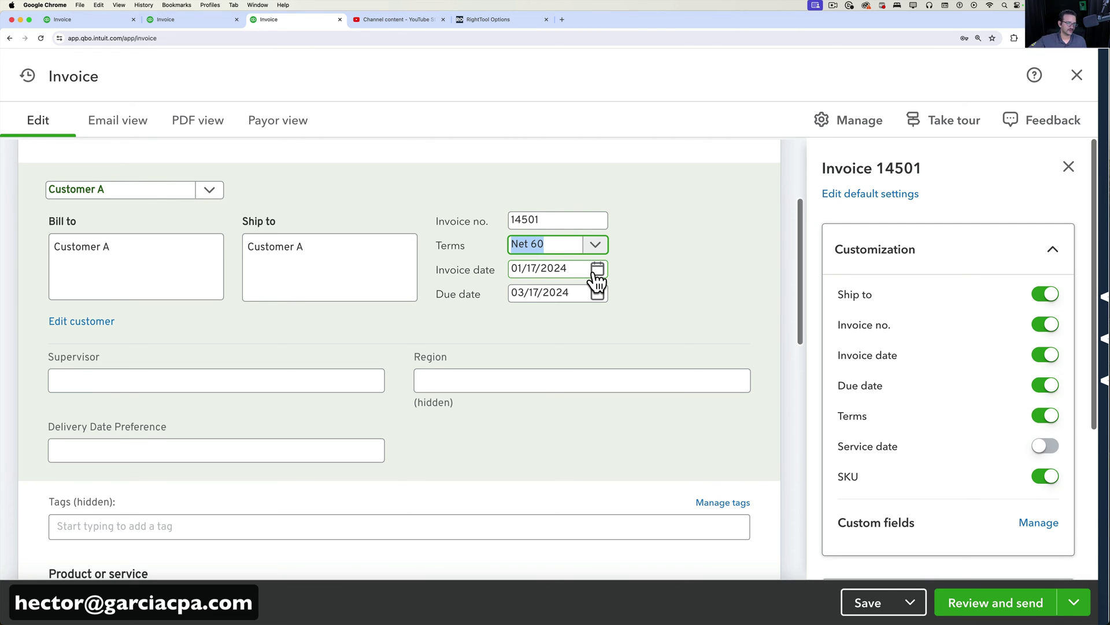
# - Fill in the invoice's custom fields with the supervisor's name, South as the Region and AM as the Delivery Date Preference
pyautogui.click(136, 378)
pyautogui.write('Hectore')
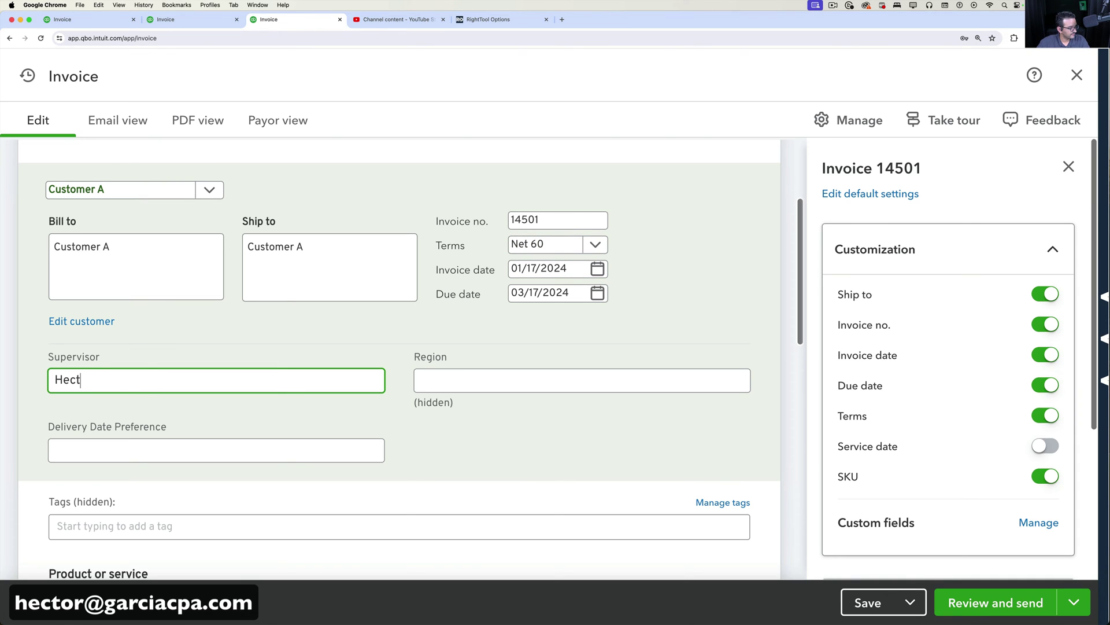
pyautogui.press('BackSpace')
pyautogui.press('Tab')
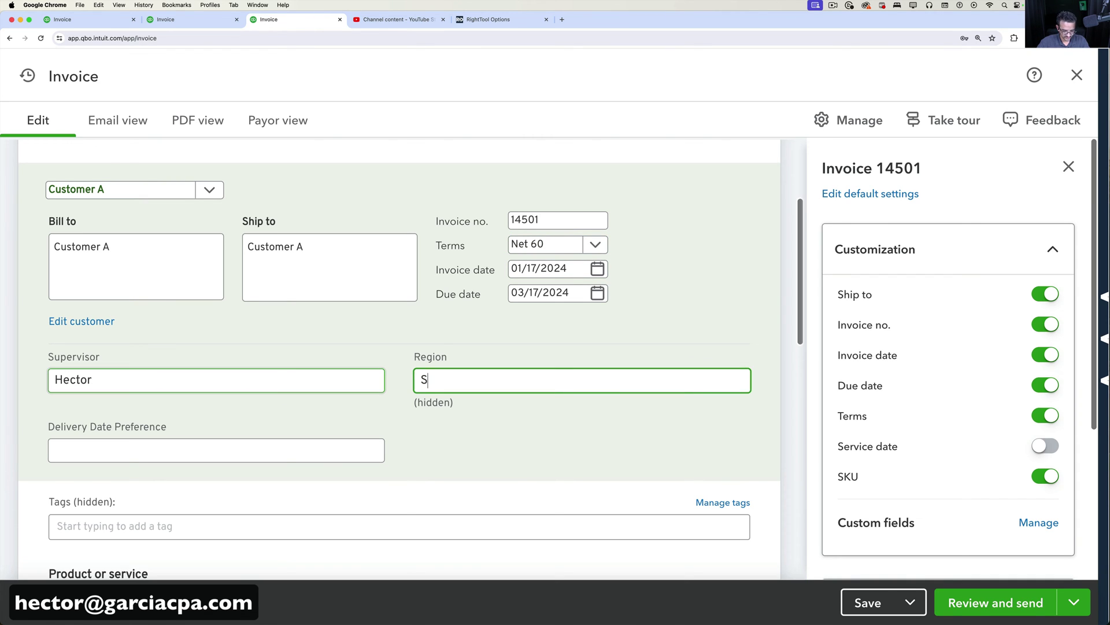
pyautogui.write('South')
pyautogui.click(130, 455)
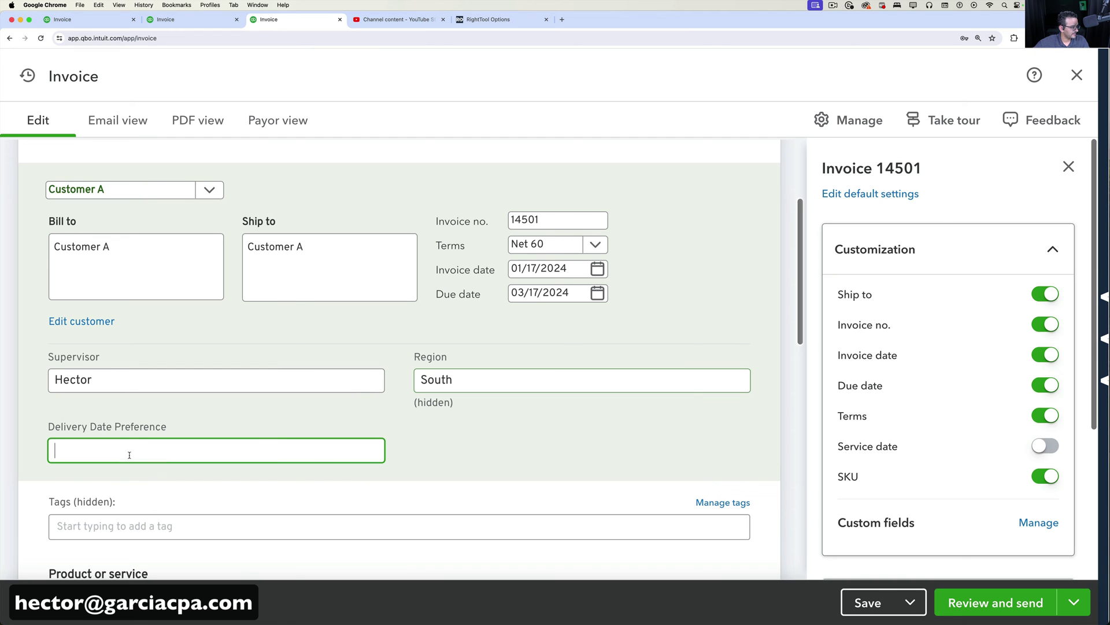
pyautogui.write('AM')
# - Leave the tags empty and add Services as the first line item, with the description "Install in Home"
pyautogui.scroll(-4, 167, 458)
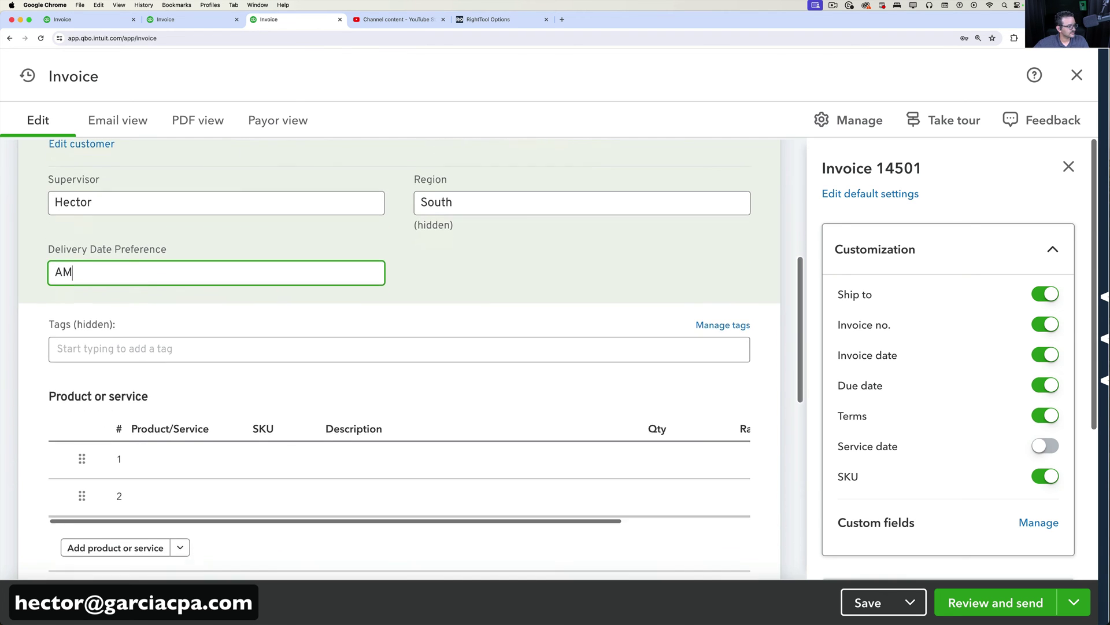
pyautogui.scroll(-1, 37, 294)
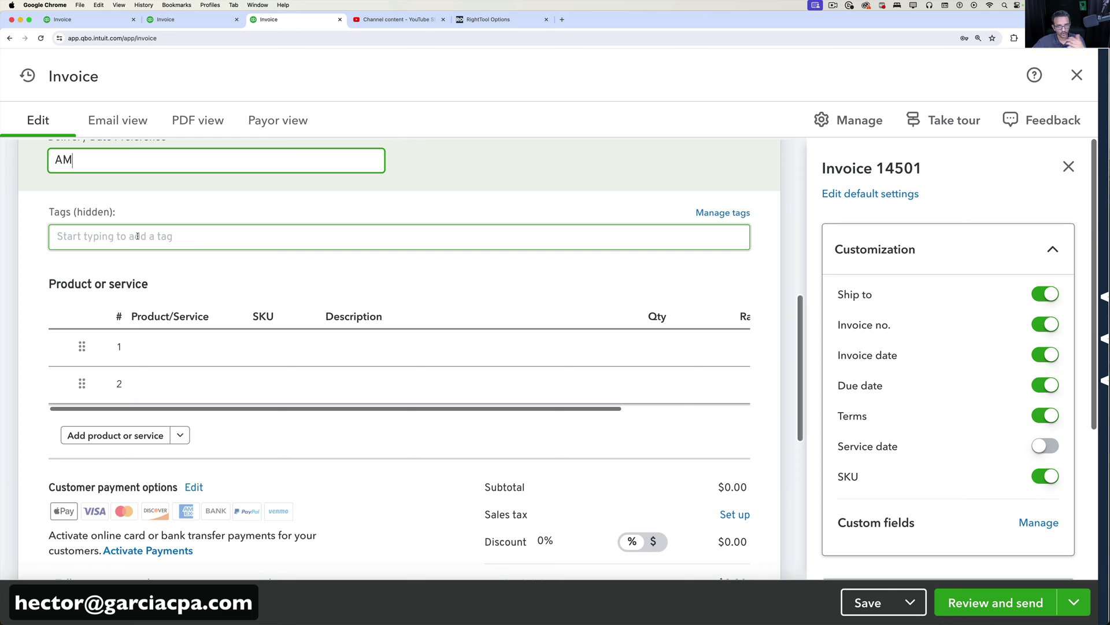
pyautogui.click(119, 236)
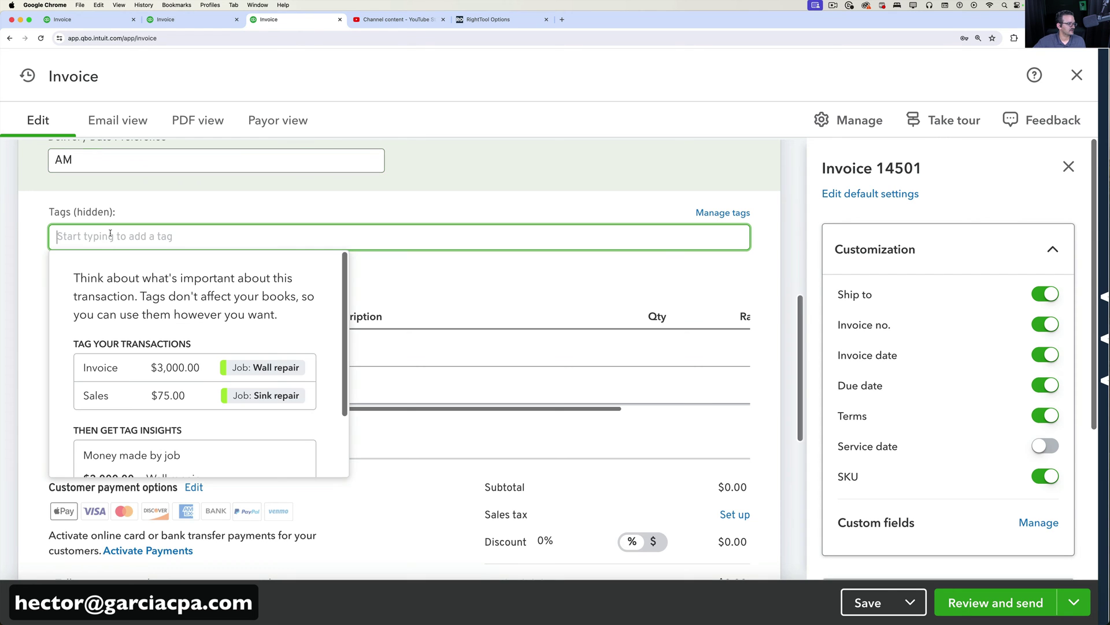
pyautogui.click(377, 317)
pyautogui.click(231, 350)
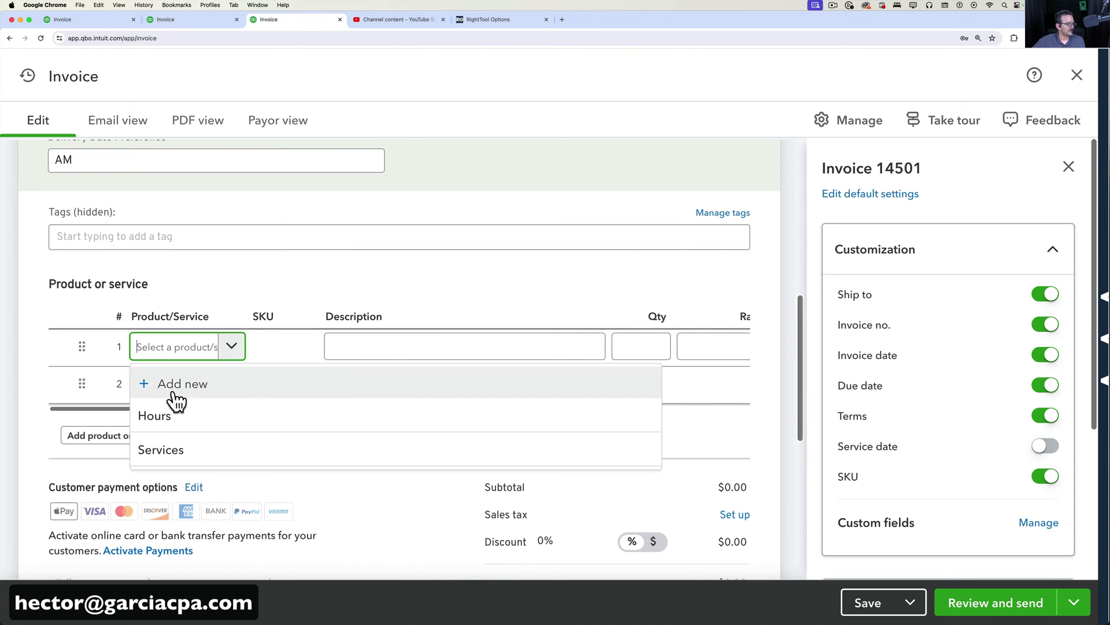
pyautogui.click(188, 445)
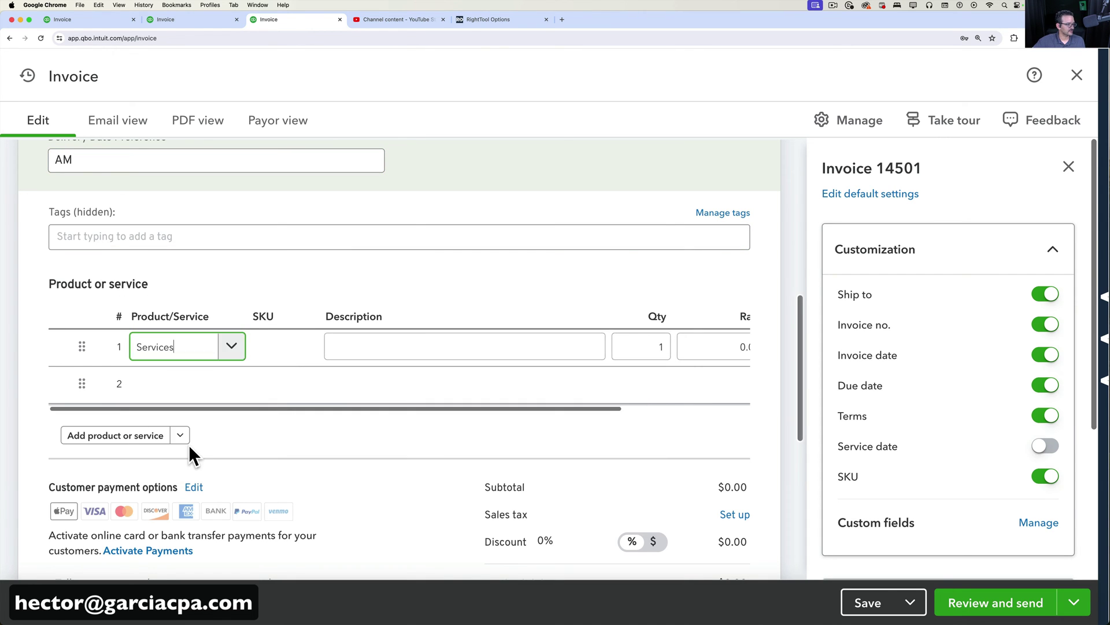
pyautogui.click(399, 353)
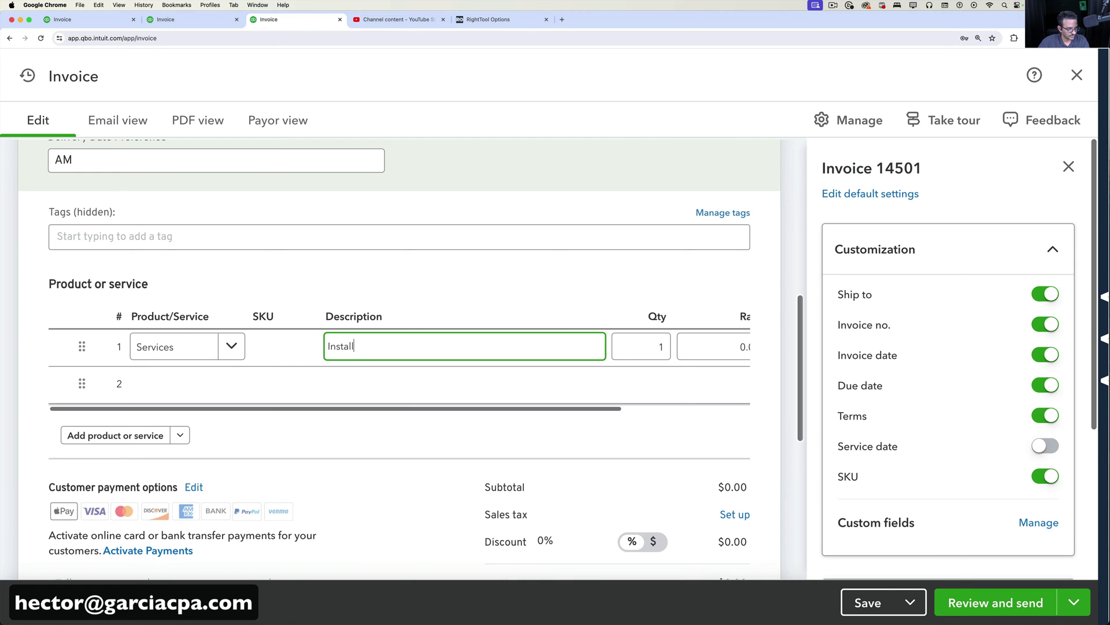
pyautogui.write('Install in Home')
pyautogui.press('Tab')
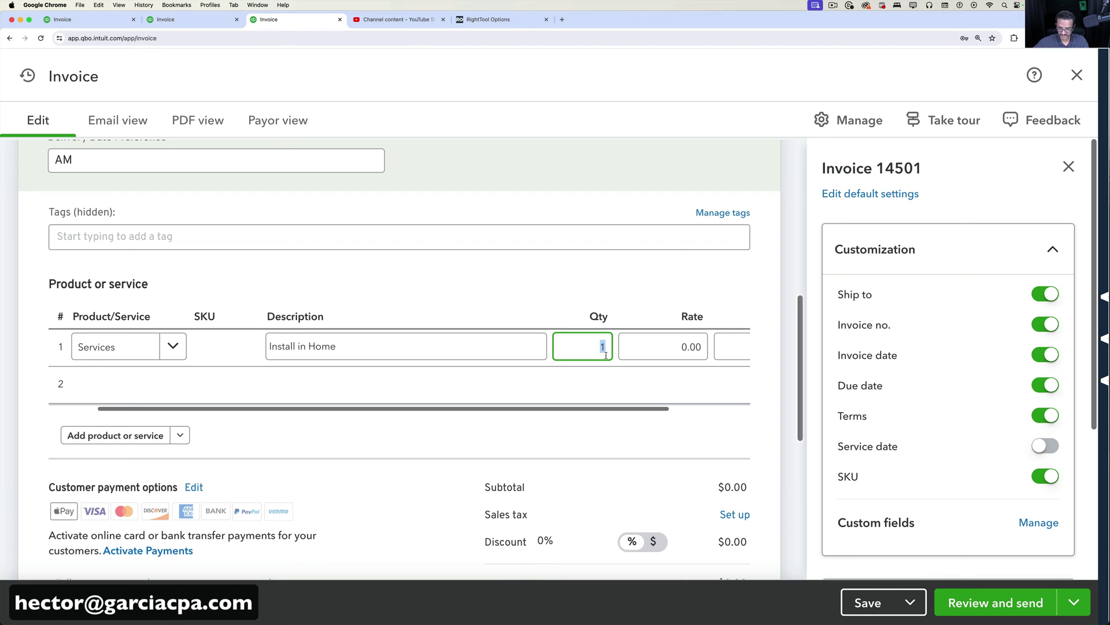
# - Set the Services line's quantity to 2 and its rate to 500
pyautogui.write('2')
pyautogui.press('Tab')
pyautogui.write('500')
pyautogui.press('Tab')
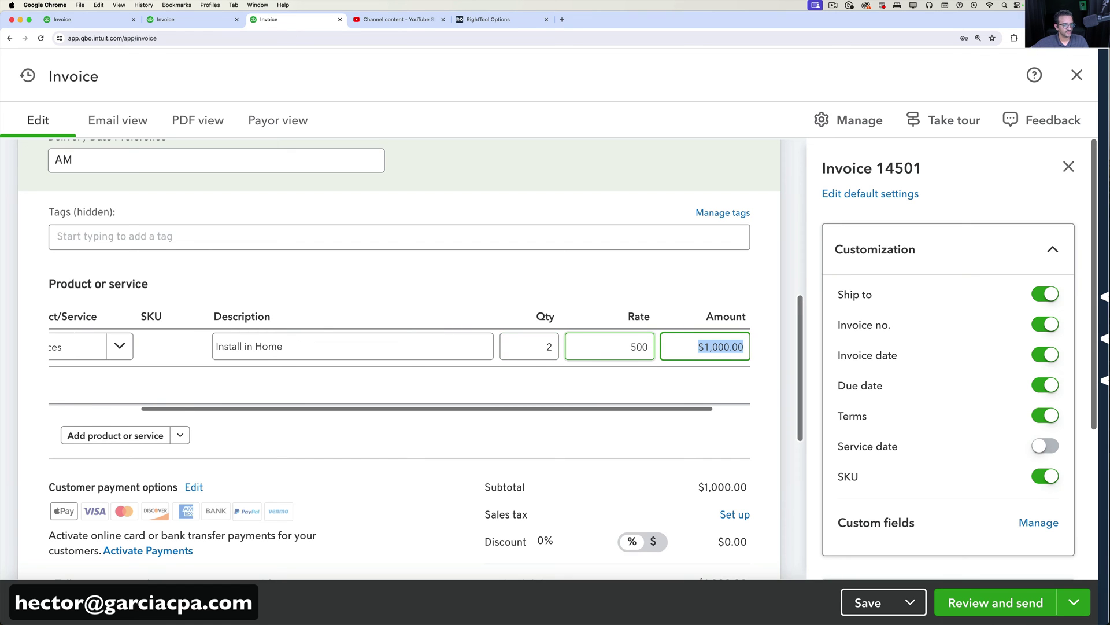
pyautogui.scroll(-1, 603, 383)
pyautogui.scroll(-1, 724, 457)
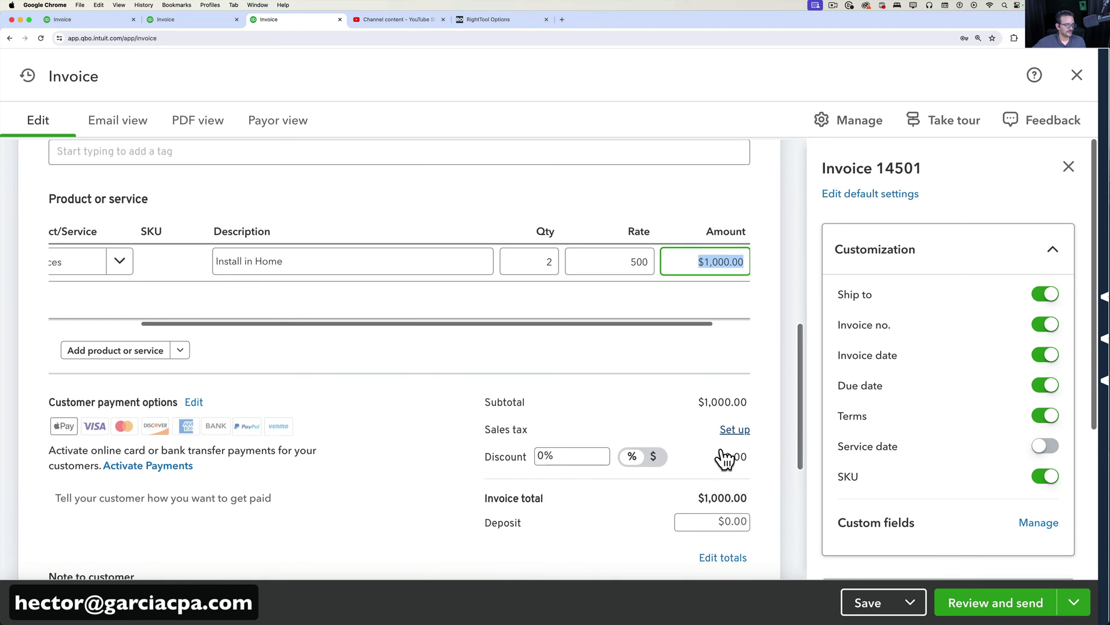
pyautogui.press('super+minus')
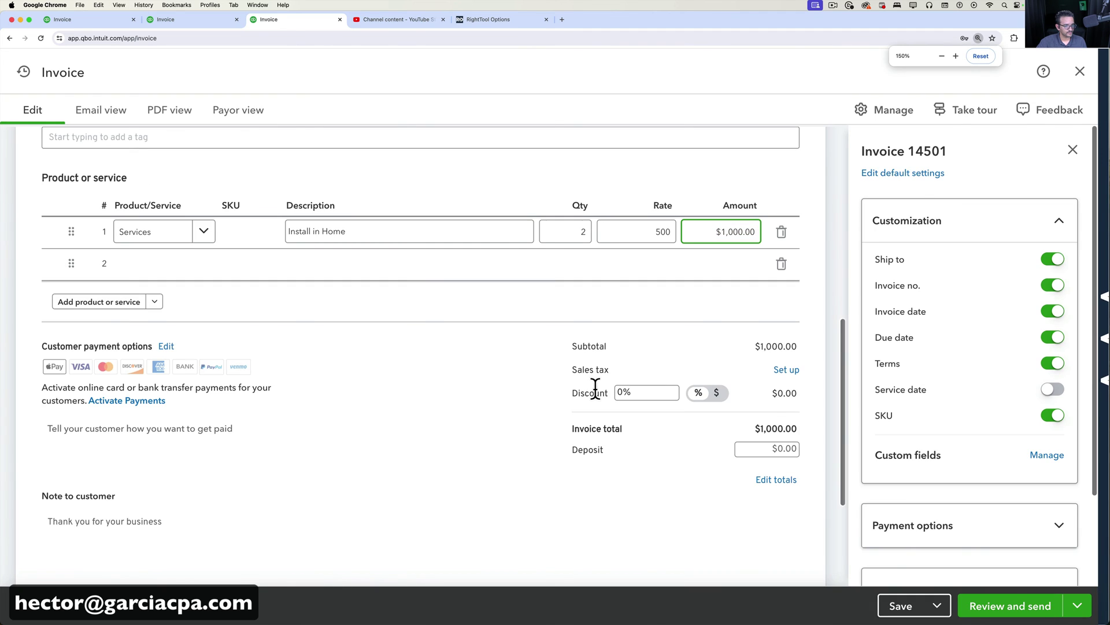
pyautogui.press('super+plus')
pyautogui.press('super+plus')
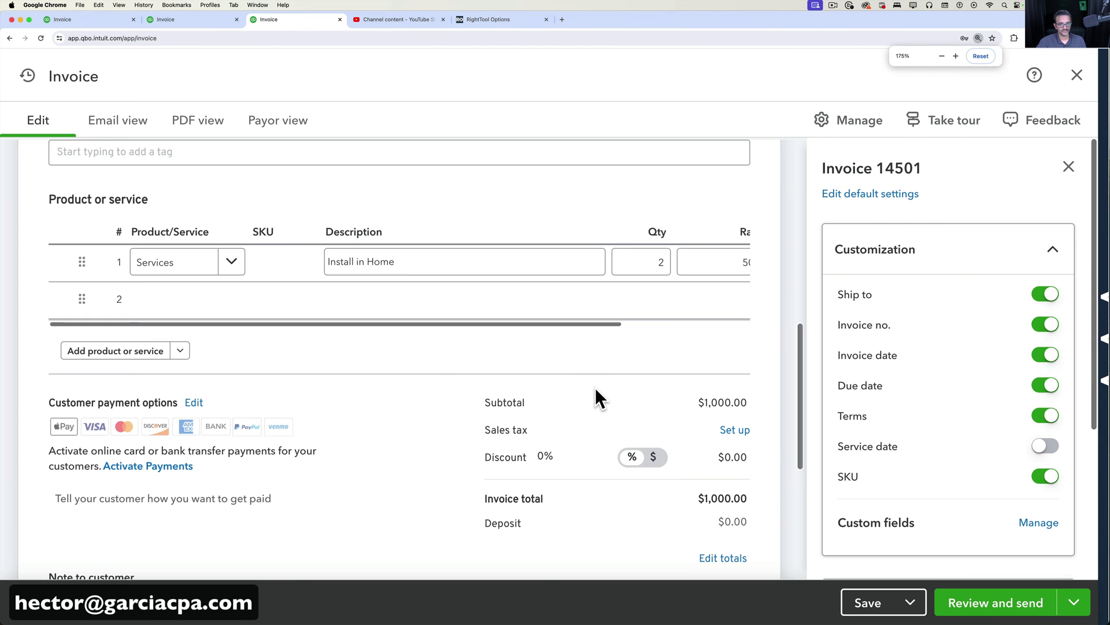
pyautogui.press('super+minus')
pyautogui.press('super+minus')
pyautogui.press('super+plus')
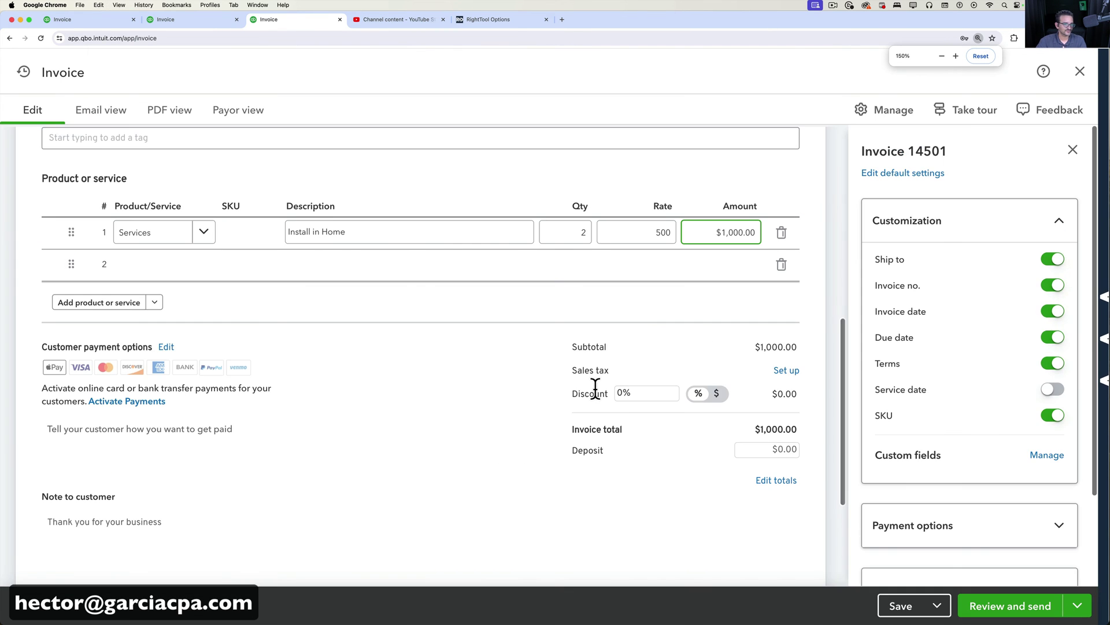
pyautogui.press('super+plus')
pyautogui.press('super+minus')
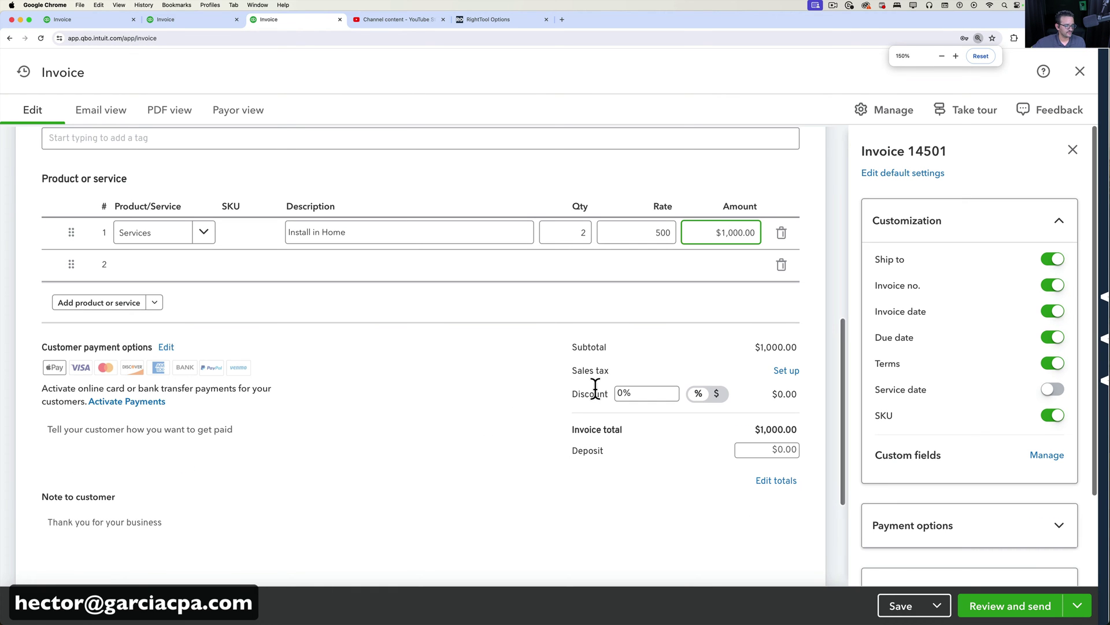
pyautogui.scroll(3, 595, 389)
pyautogui.press('super+plus')
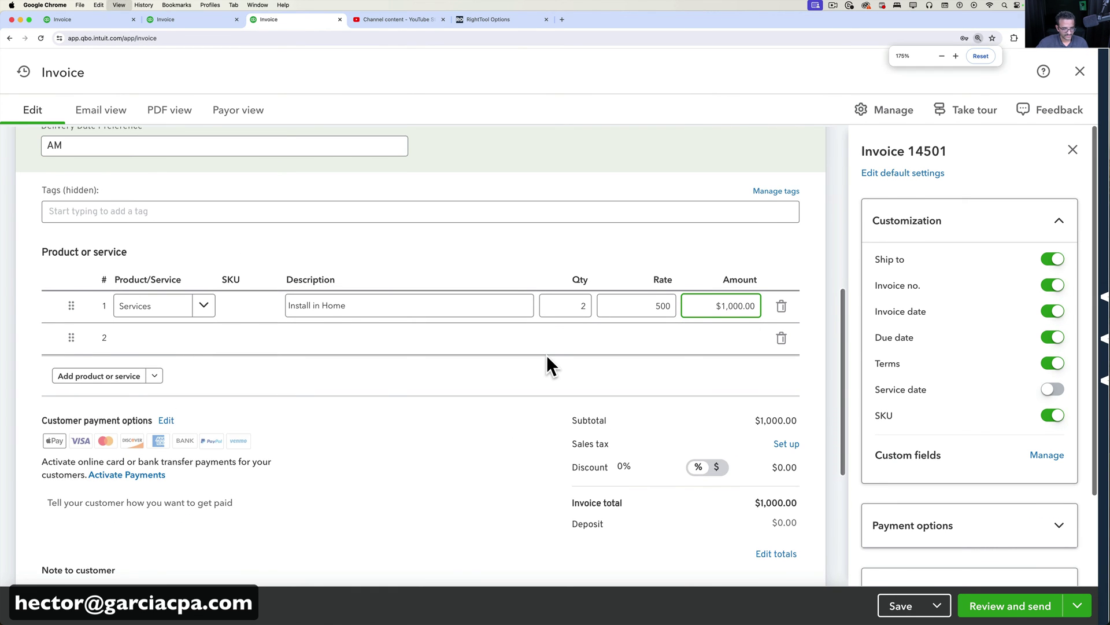
# - Close the invoice settings panel and give the invoice a 15% discount
pyautogui.click(1068, 168)
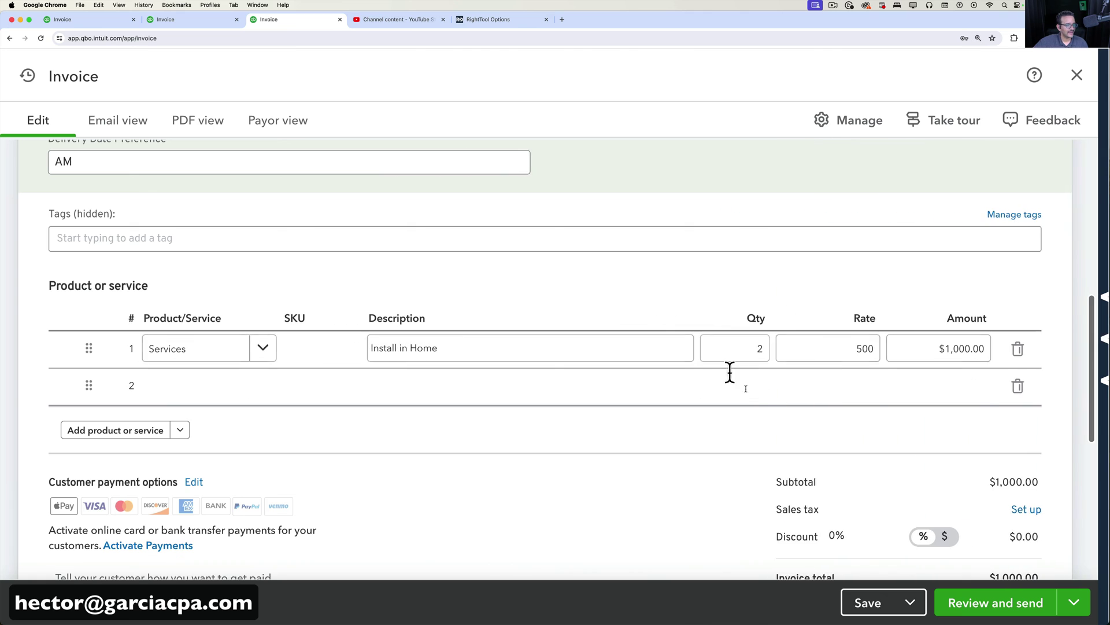
pyautogui.scroll(-3, 764, 402)
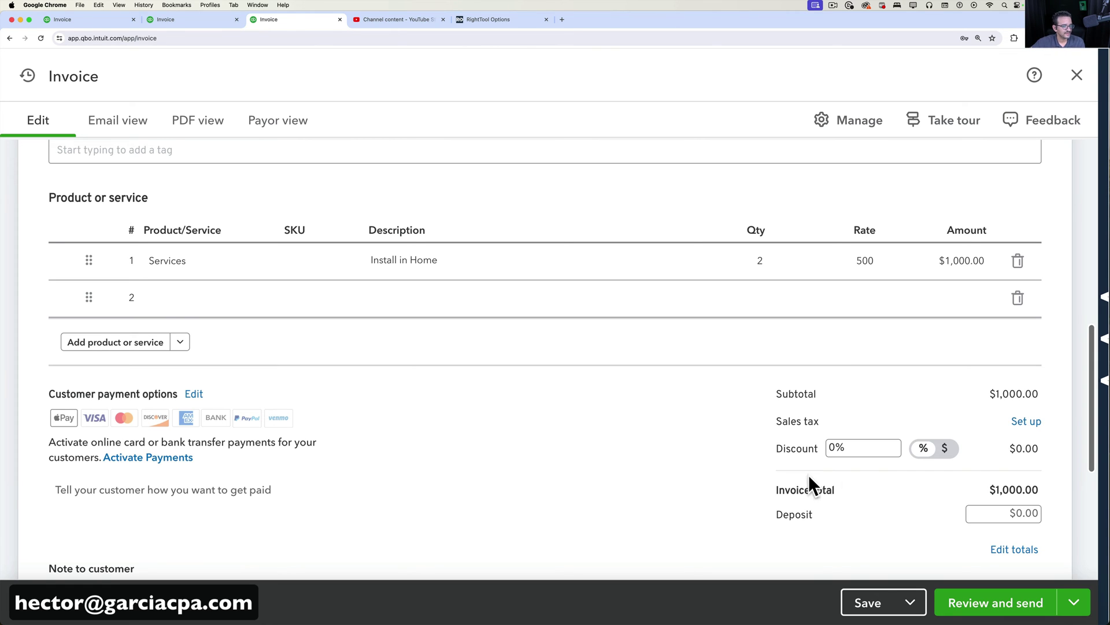
pyautogui.click(854, 447)
pyautogui.write('15')
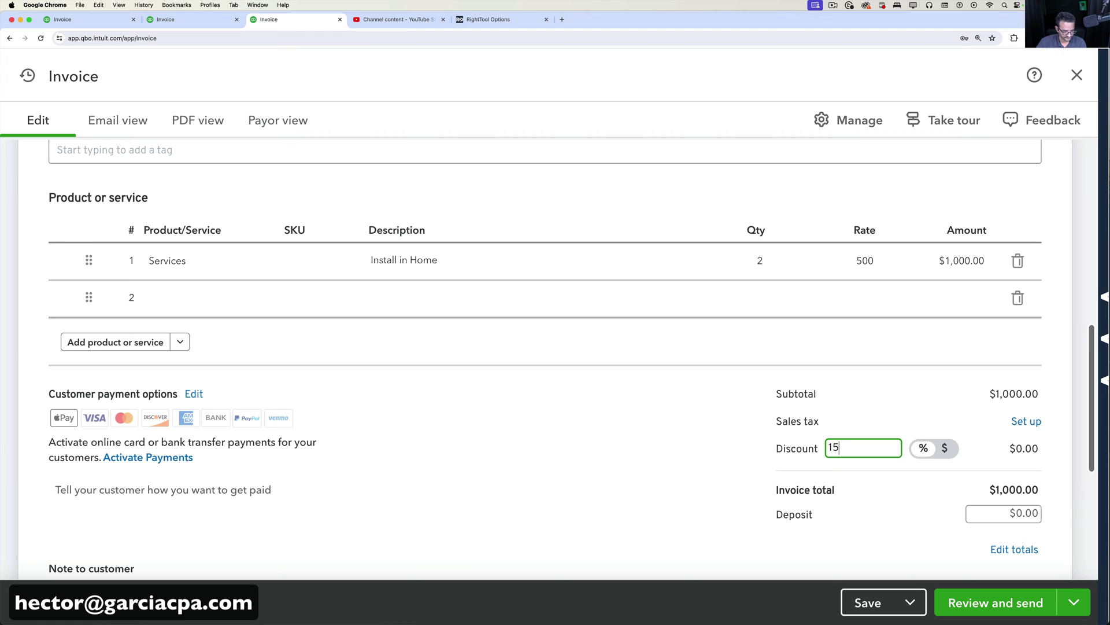
pyautogui.press('Tab')
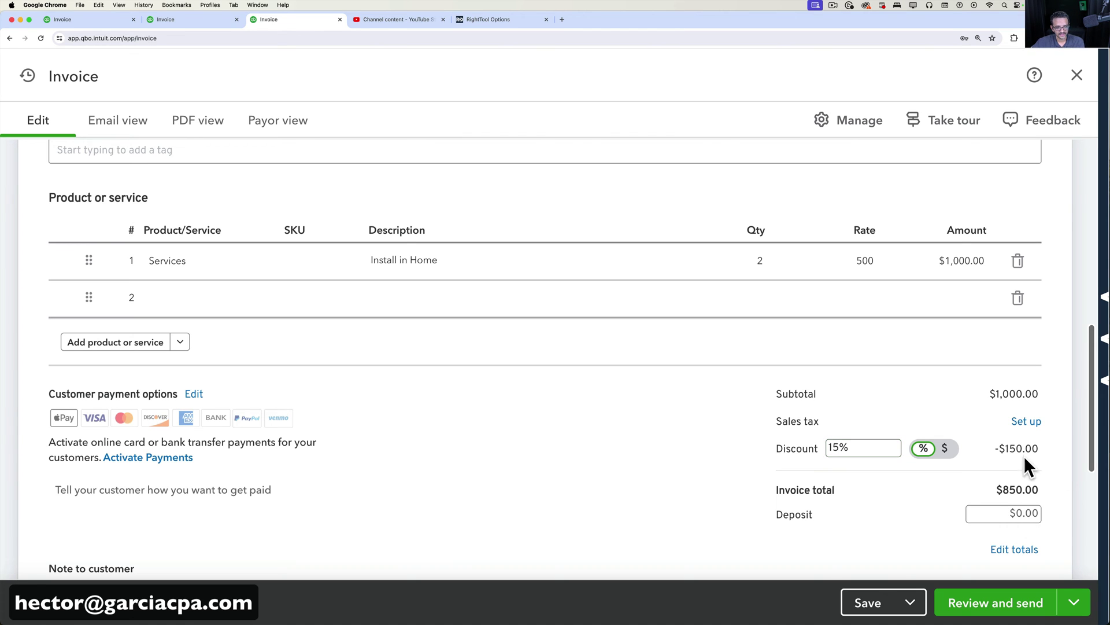
# - Open the settings for the invoice totals, examine the payment options for deposit, discount and shipping fee, and collapse that section
pyautogui.scroll(-3, 1026, 466)
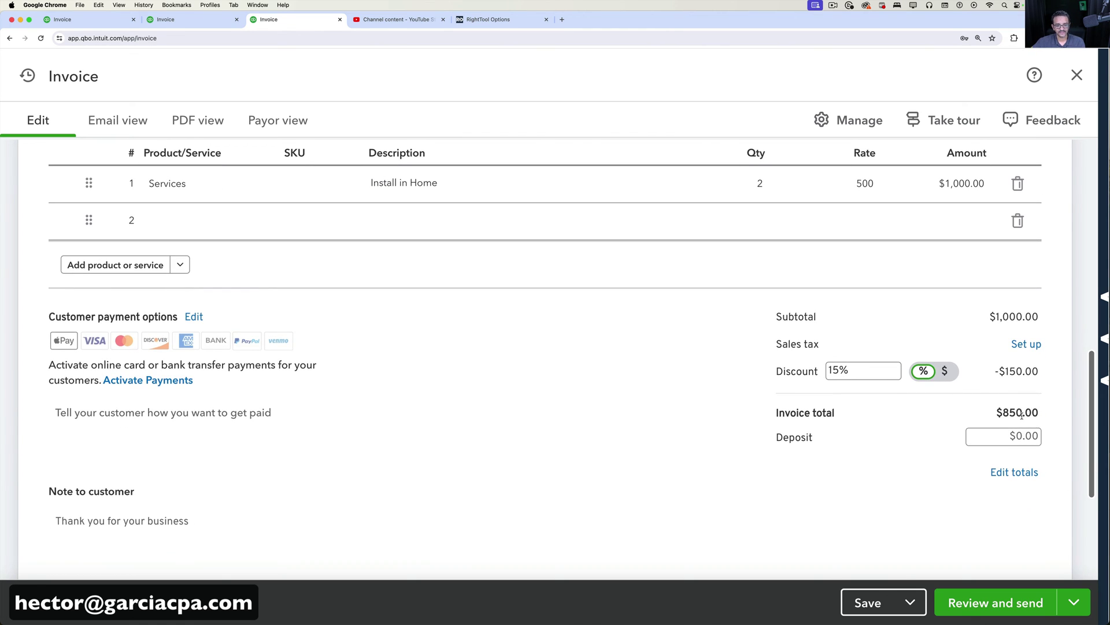
pyautogui.click(1029, 472)
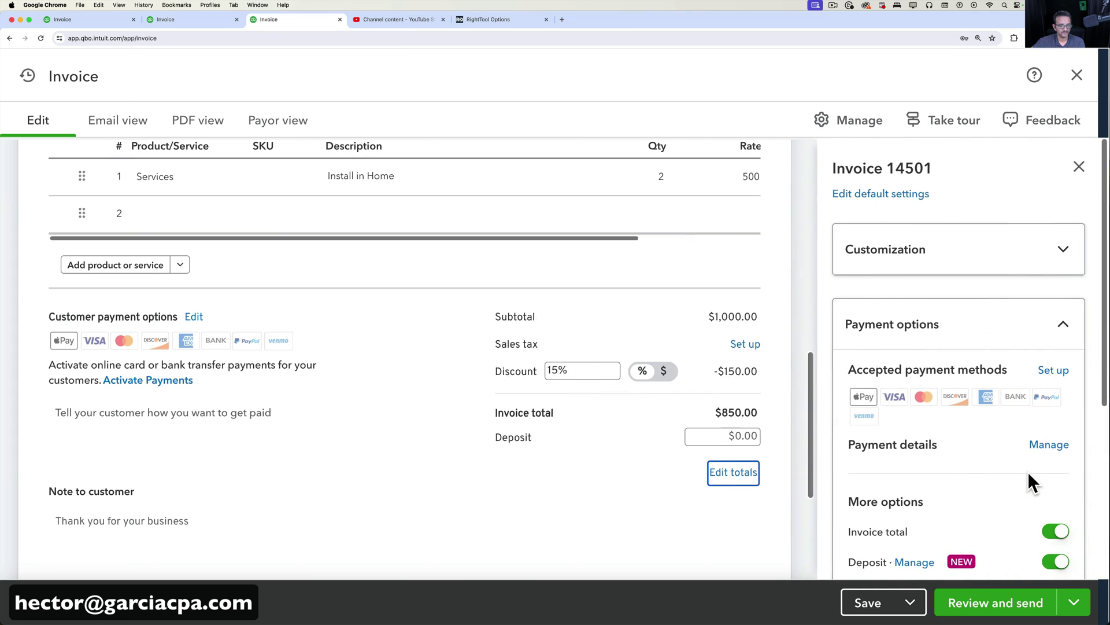
pyautogui.scroll(-3, 948, 433)
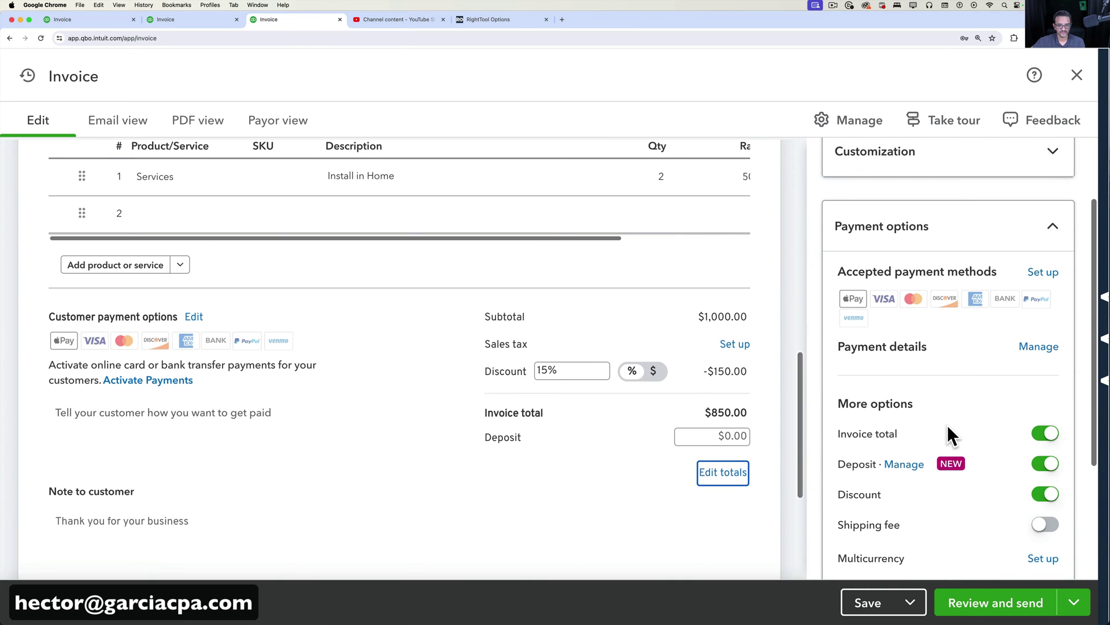
pyautogui.scroll(-2, 990, 471)
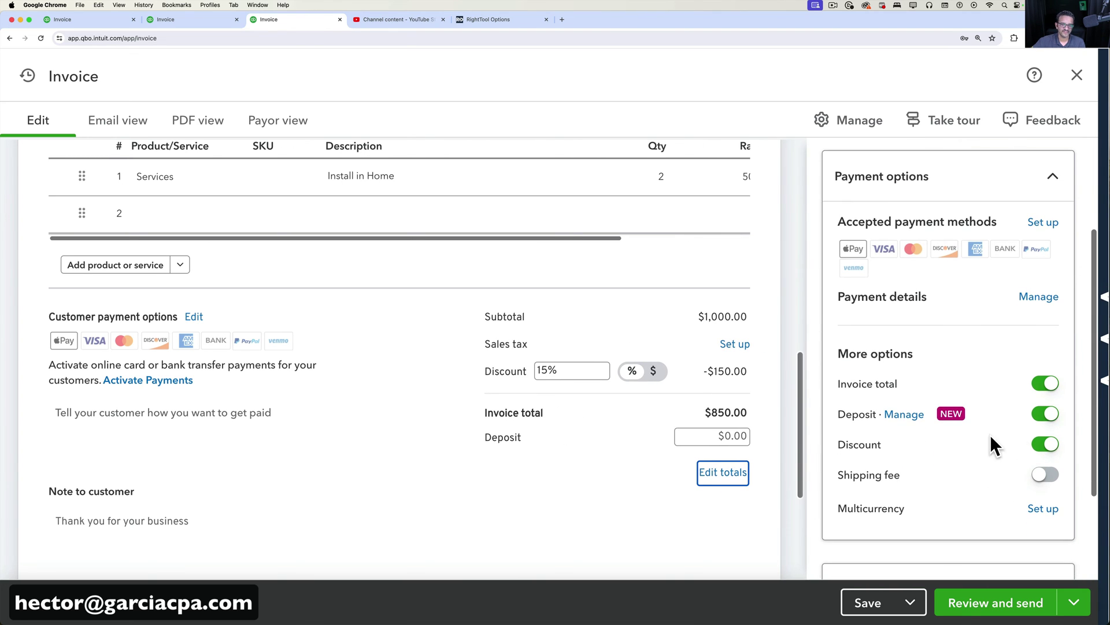
pyautogui.click(1054, 178)
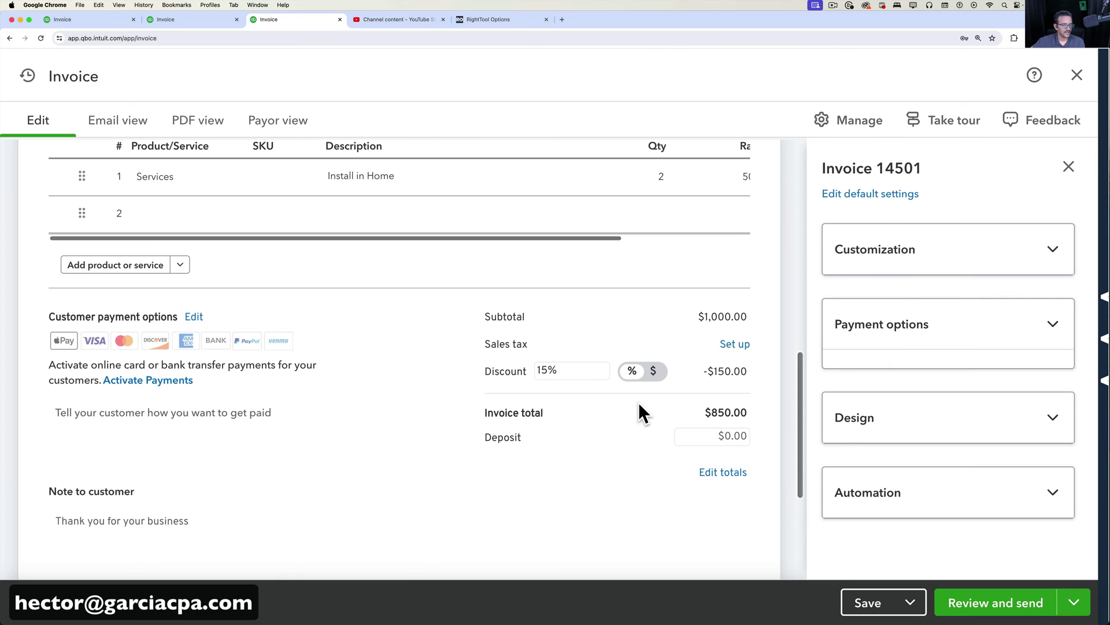
# - Look over the invoice's customer note, statement memo and attachment areas without filling them in
pyautogui.scroll(-5, 460, 384)
pyautogui.scroll(-1, 460, 388)
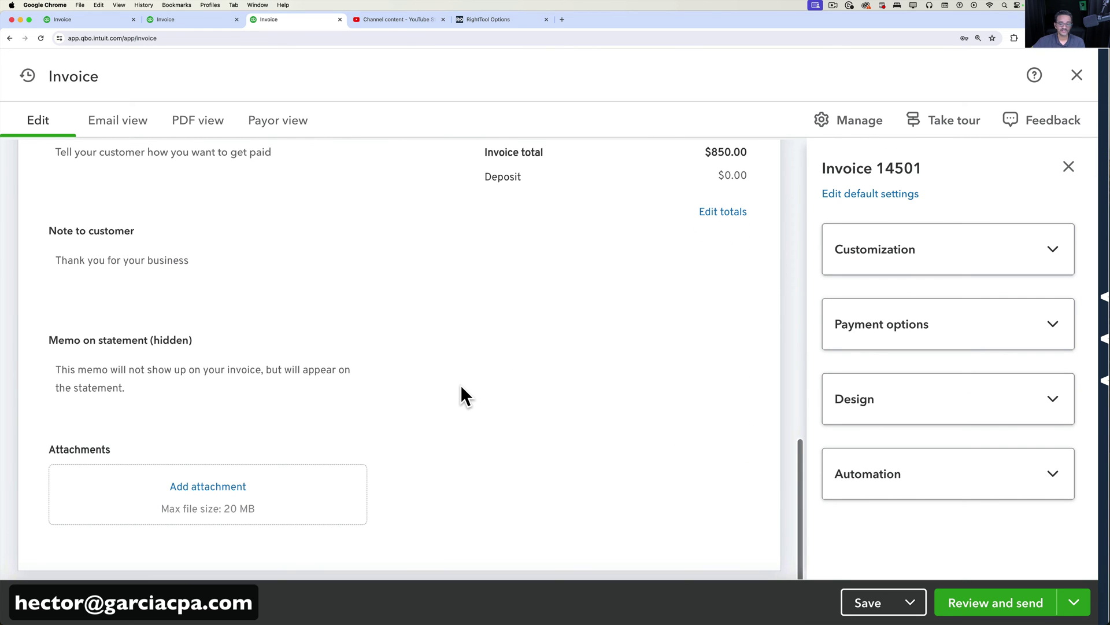
pyautogui.click(139, 293)
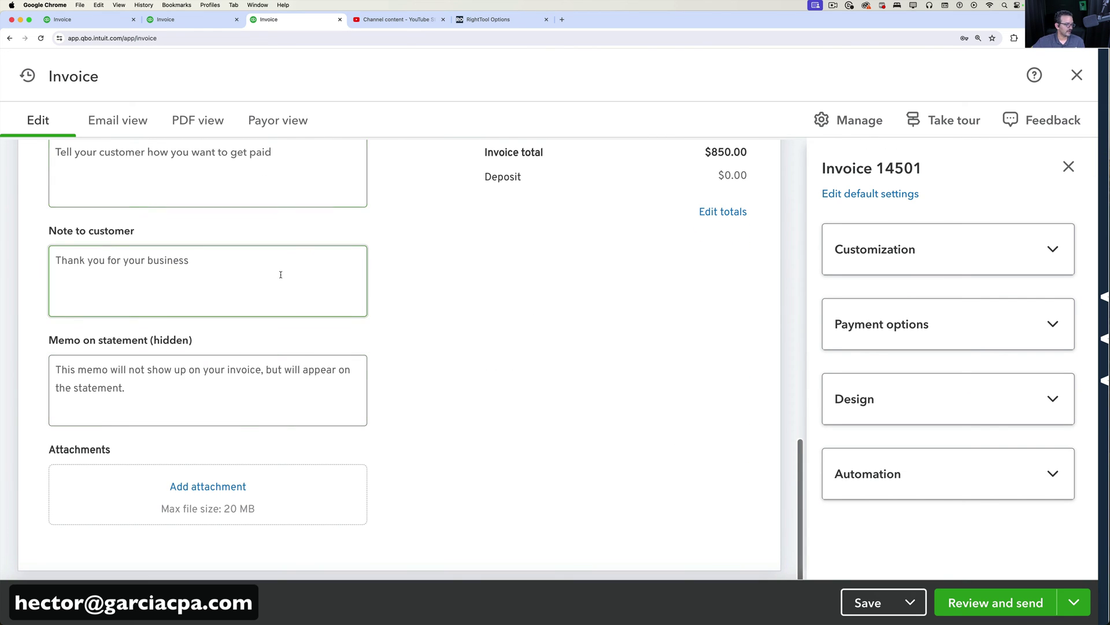
pyautogui.scroll(1, 280, 273)
pyautogui.scroll(-1, 280, 274)
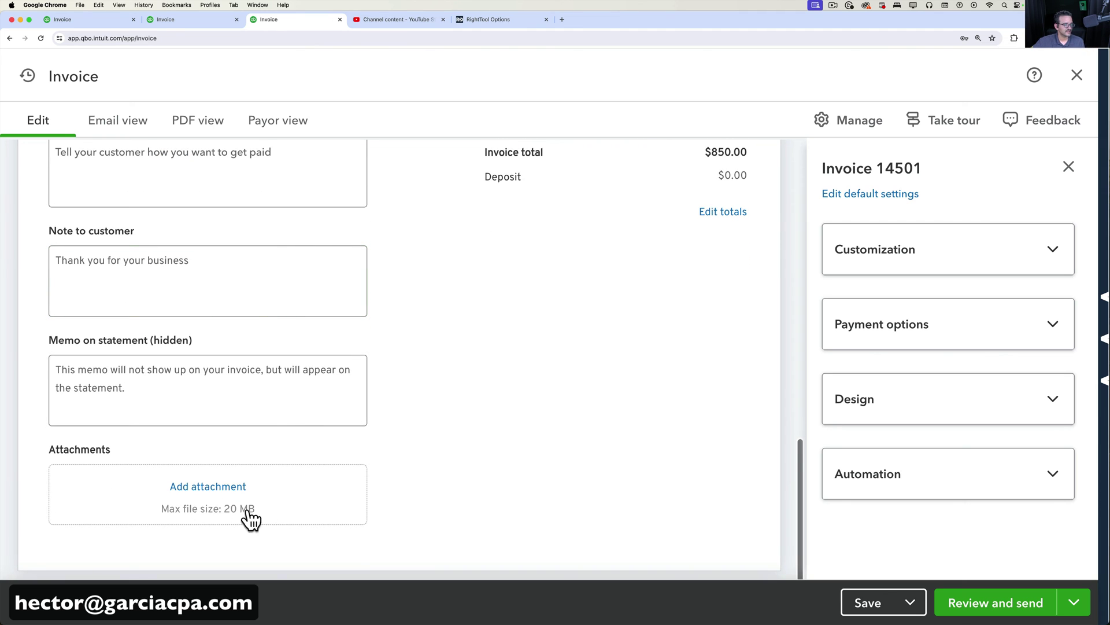
pyautogui.scroll(10, 362, 451)
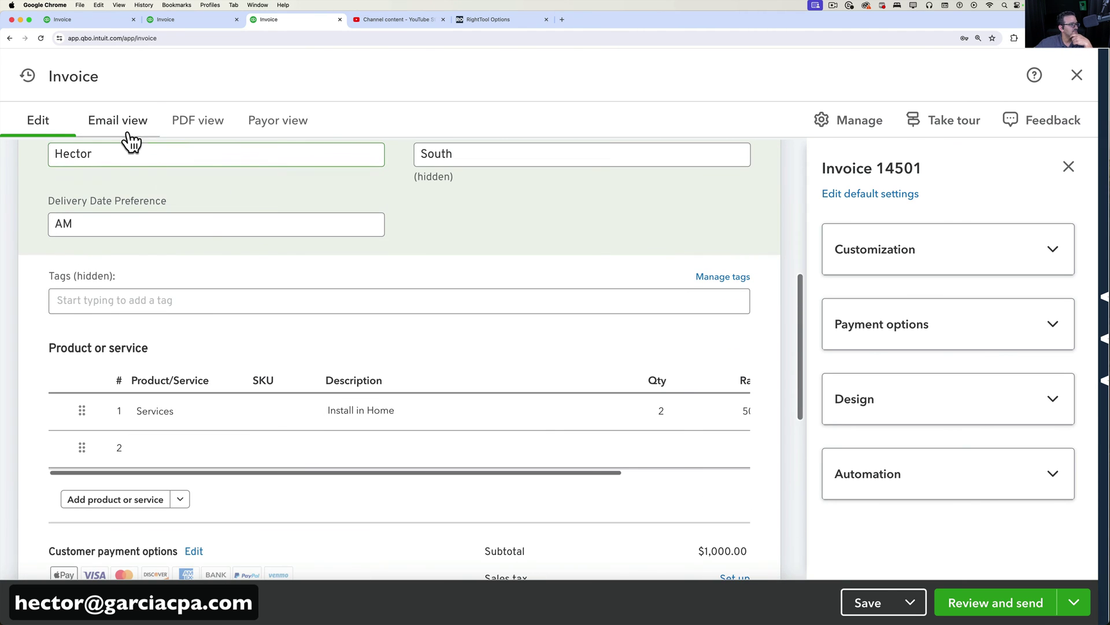
# - Preview the invoice as the customer's email and as a PDF, checking the header details, line item and totals
pyautogui.click(129, 141)
pyautogui.scroll(-5, 509, 339)
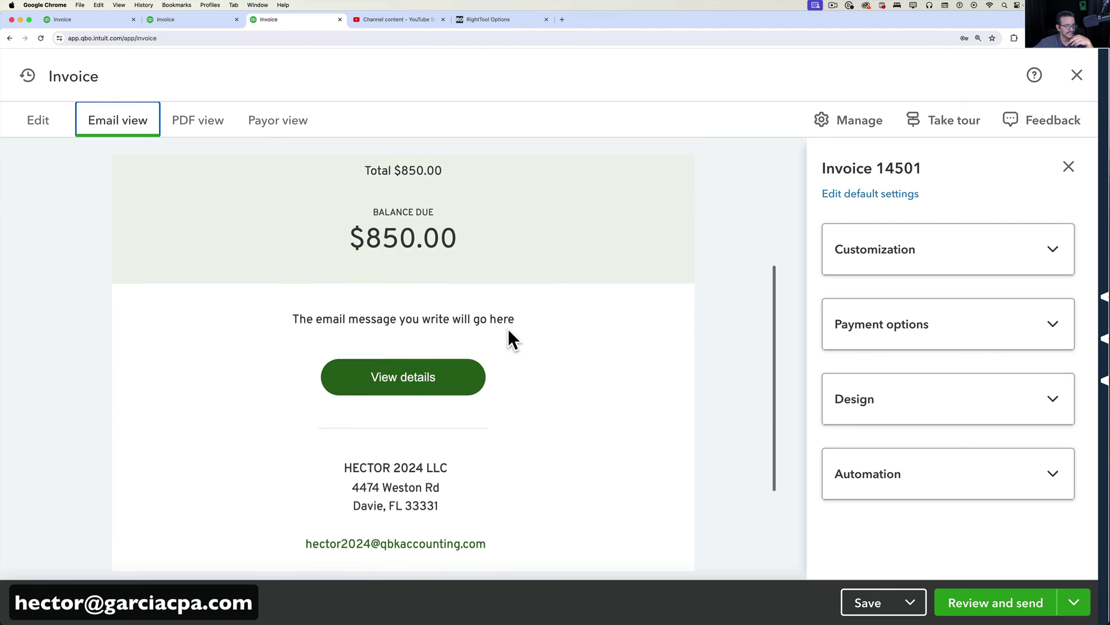
pyautogui.scroll(-2, 509, 330)
pyautogui.scroll(5, 508, 330)
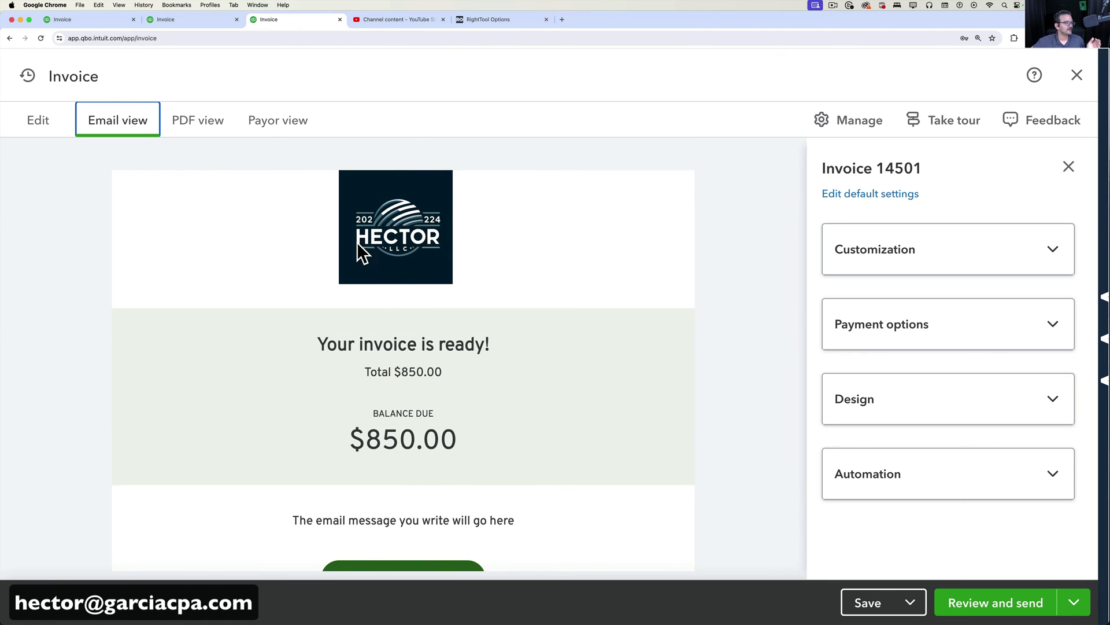
pyautogui.click(197, 123)
pyautogui.scroll(-3, 559, 365)
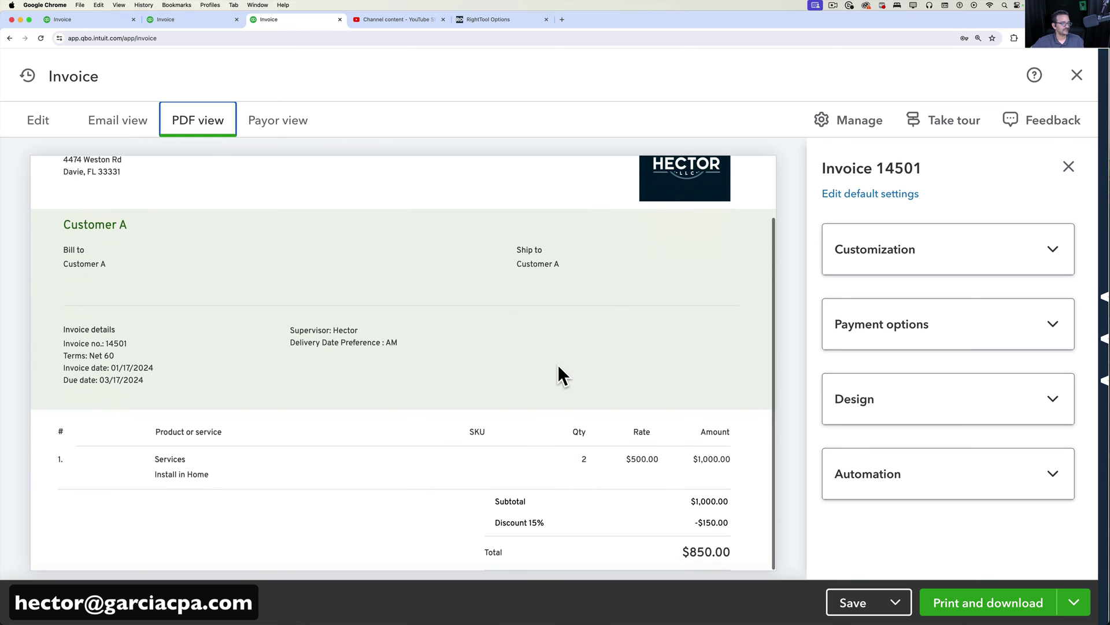
# - Check the invoice's PDF preview again and examine the payor view with its balance due, invoice summary and merchant details
pyautogui.scroll(3, 558, 364)
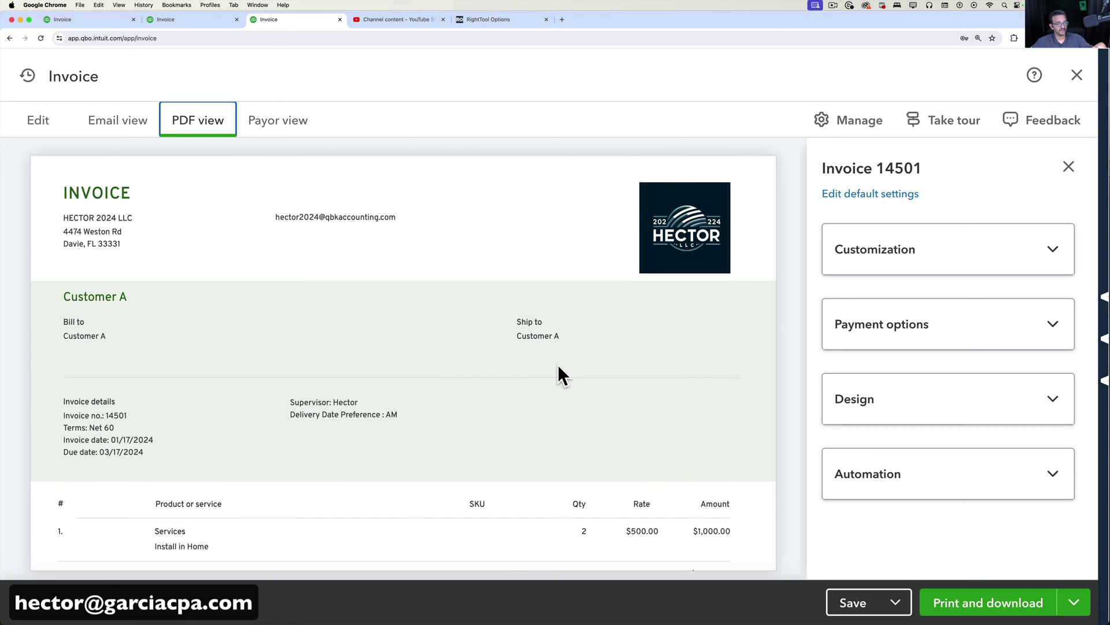
pyautogui.scroll(-2, 558, 366)
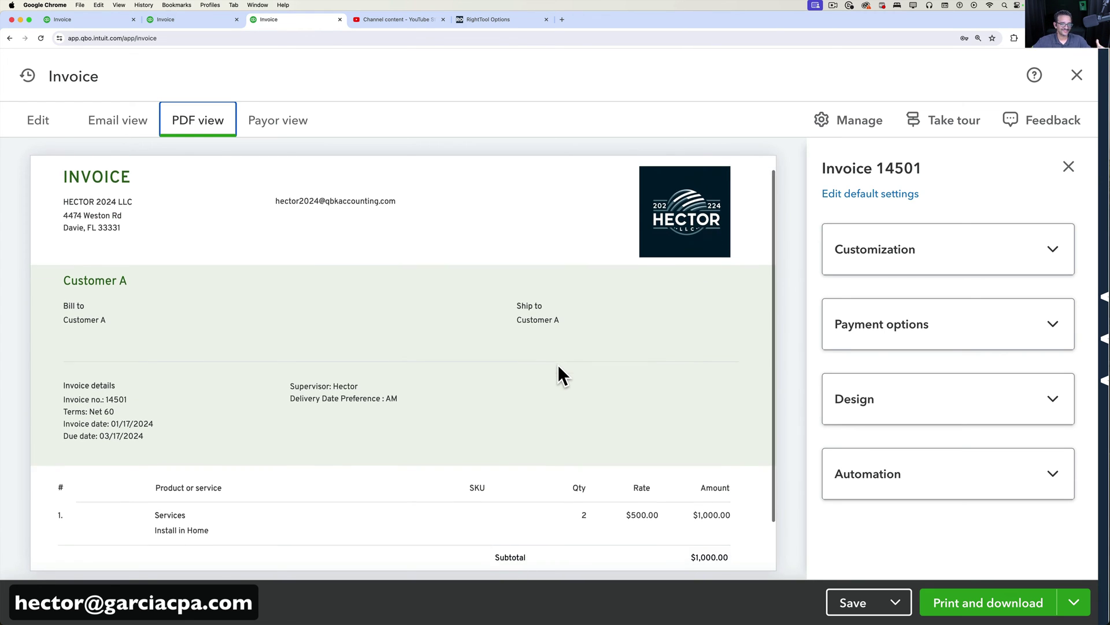
pyautogui.scroll(2, 558, 366)
pyautogui.click(277, 133)
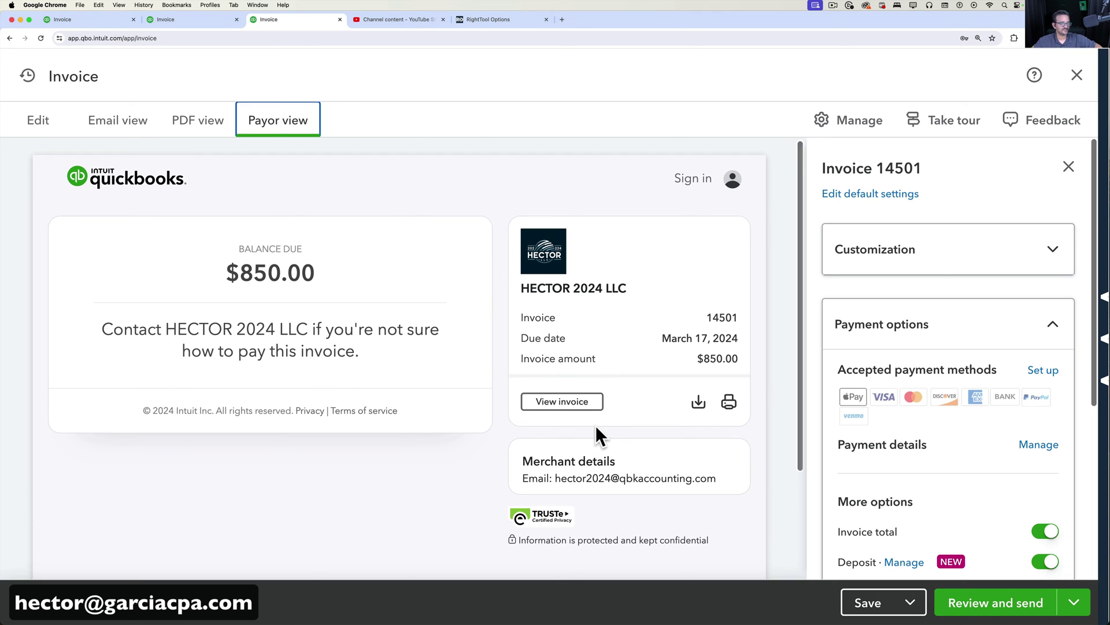
pyautogui.scroll(-1, 596, 425)
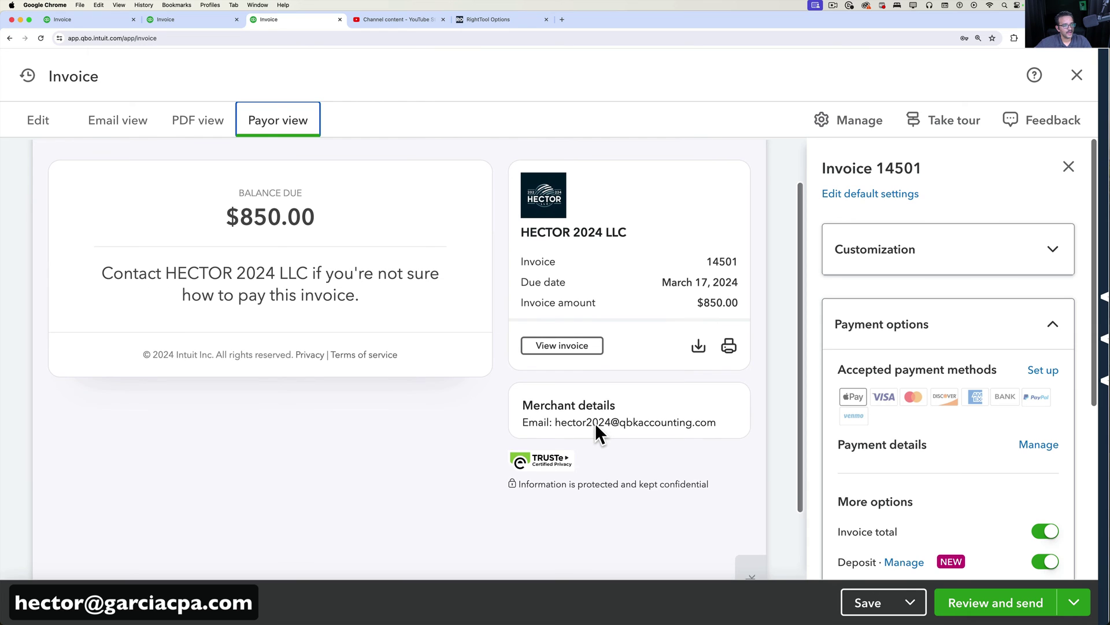
pyautogui.scroll(2, 595, 422)
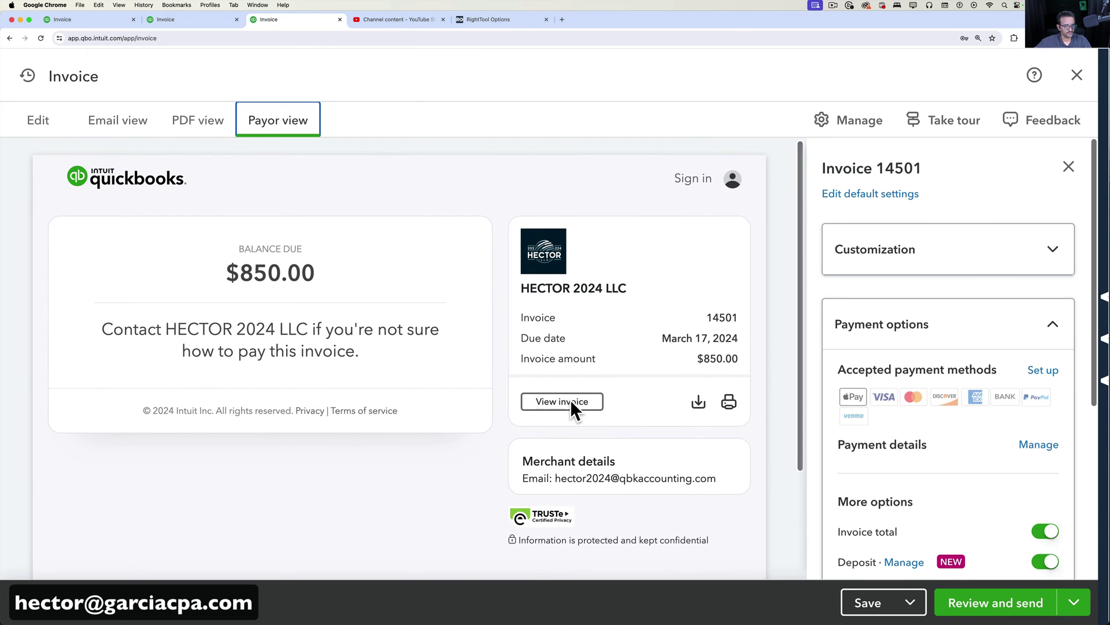
pyautogui.click(622, 388)
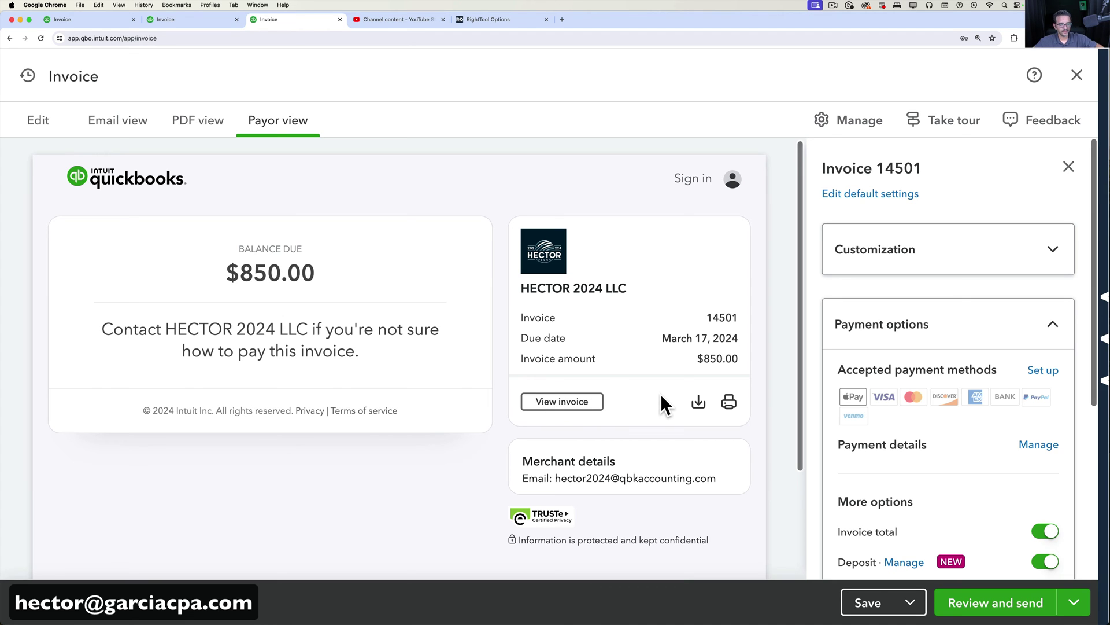
pyautogui.scroll(-1, 660, 393)
pyautogui.scroll(1, 660, 394)
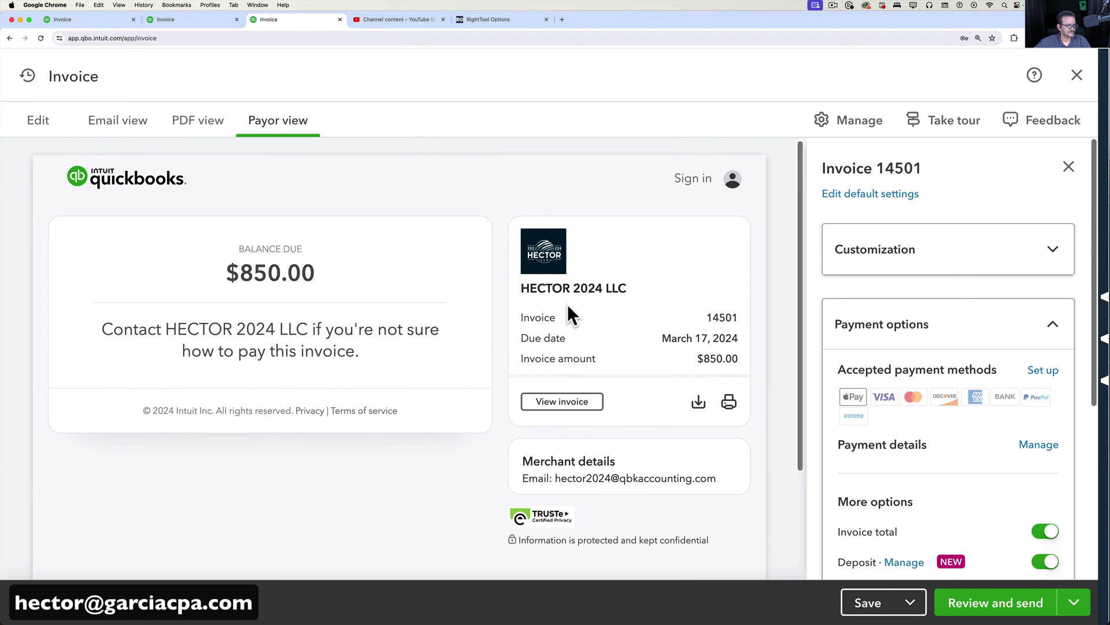
# - Return to editing the invoice, save it and open its printable PDF
pyautogui.click(50, 123)
pyautogui.click(870, 604)
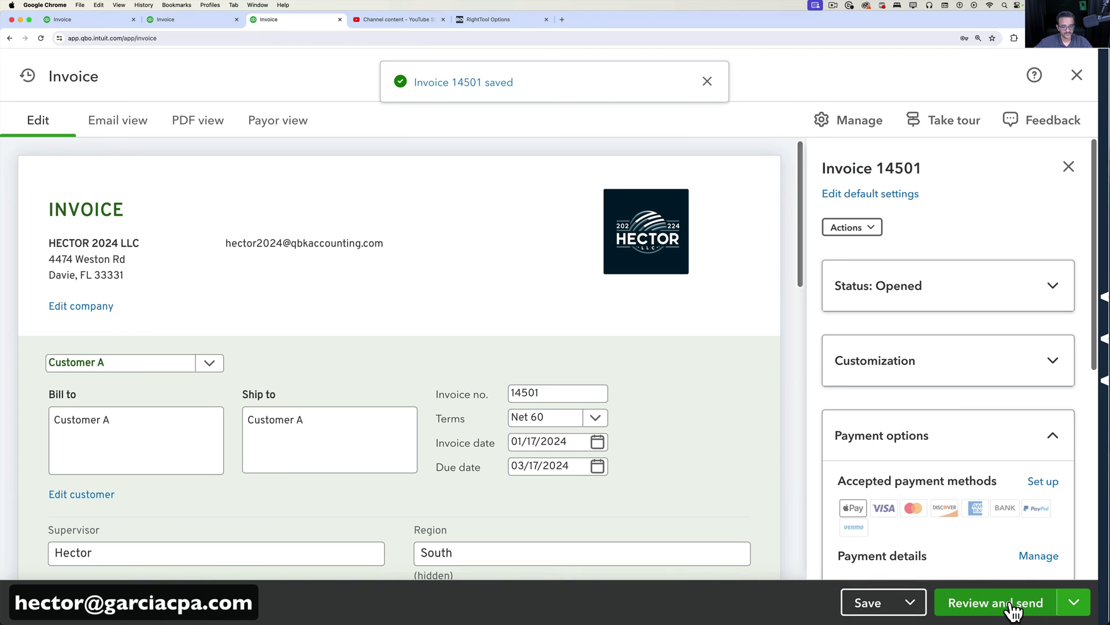
pyautogui.click(1071, 604)
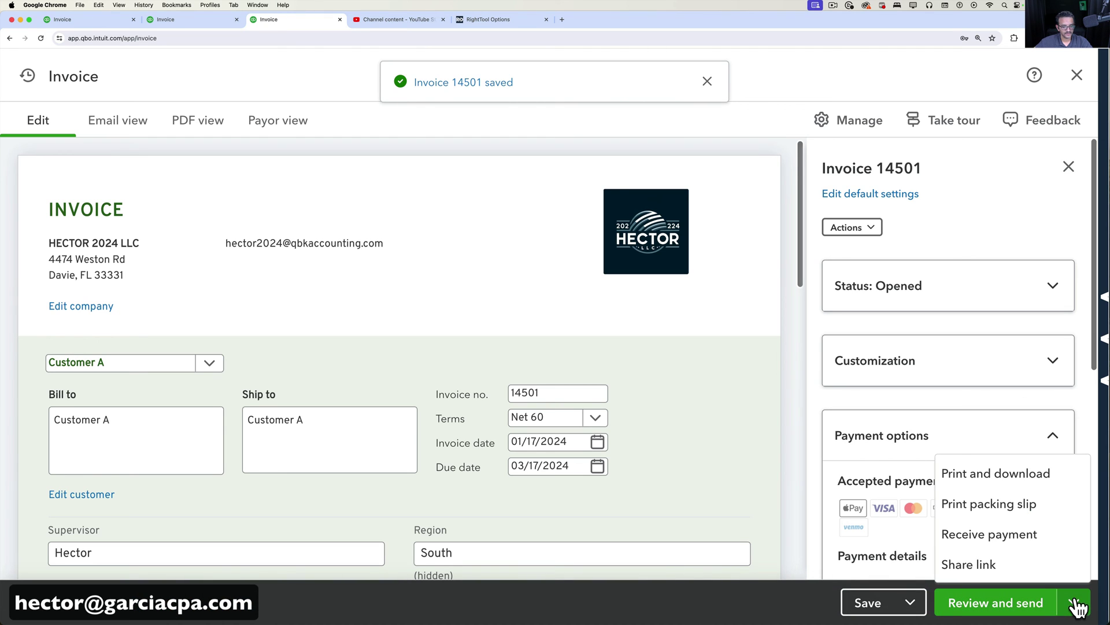
pyautogui.click(1003, 475)
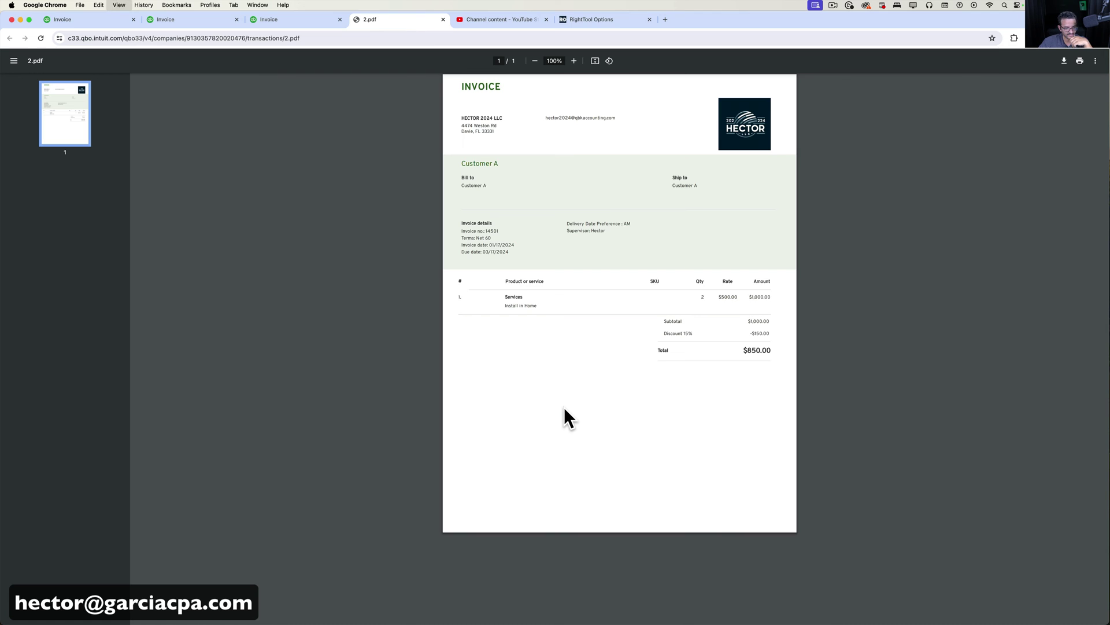
# - Examine the printable invoice PDF at larger zoom levels and close it
pyautogui.press('super+equal')
pyautogui.press('super+equal')
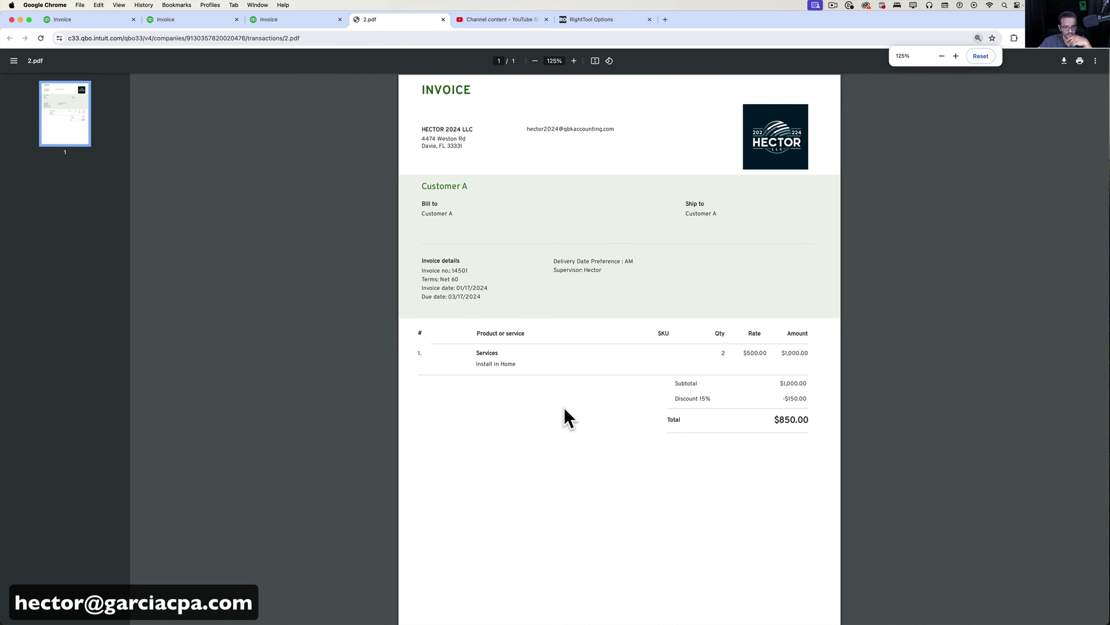
pyautogui.press('super+equal')
pyautogui.press('super+equal')
pyautogui.press('super+equal')
pyautogui.press('super+equal')
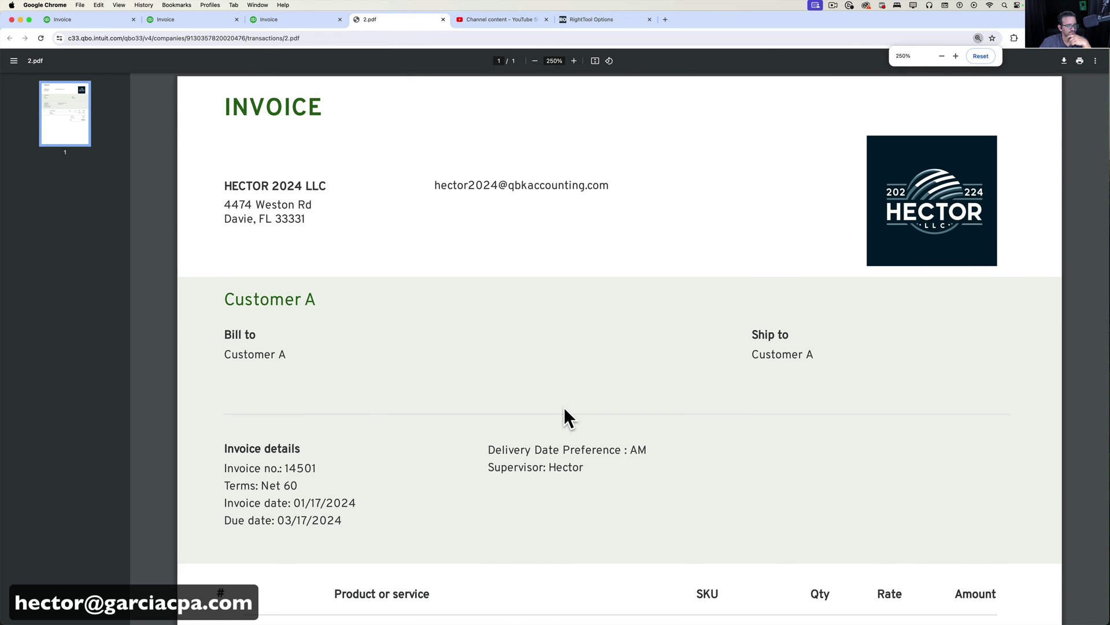
pyautogui.press('super+minus')
pyautogui.press('super+minus')
pyautogui.press('super+minus')
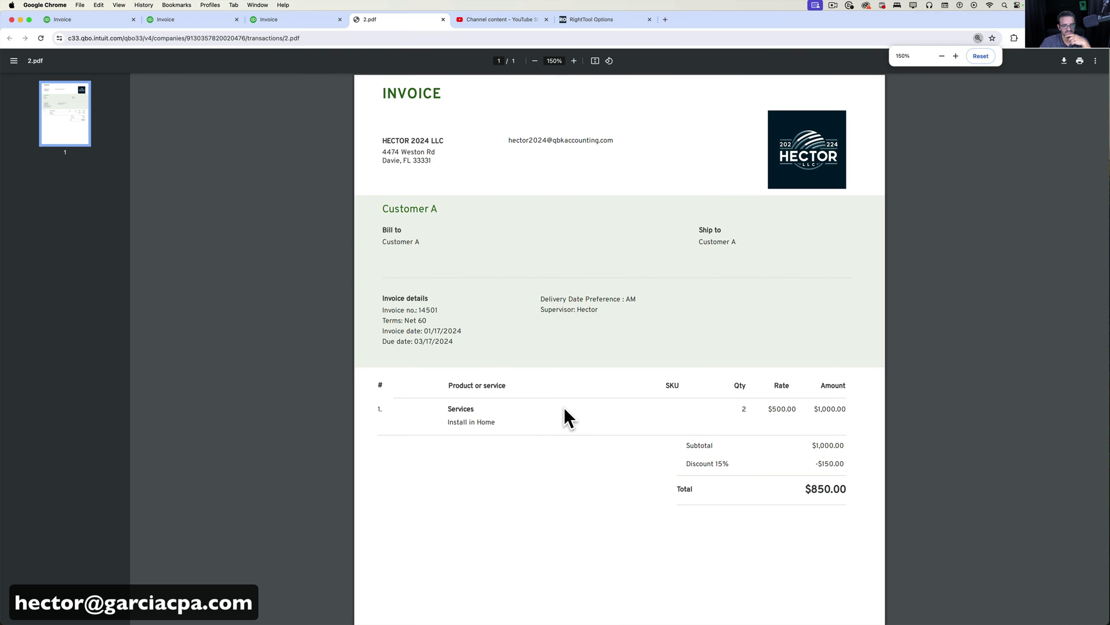
pyautogui.click(443, 19)
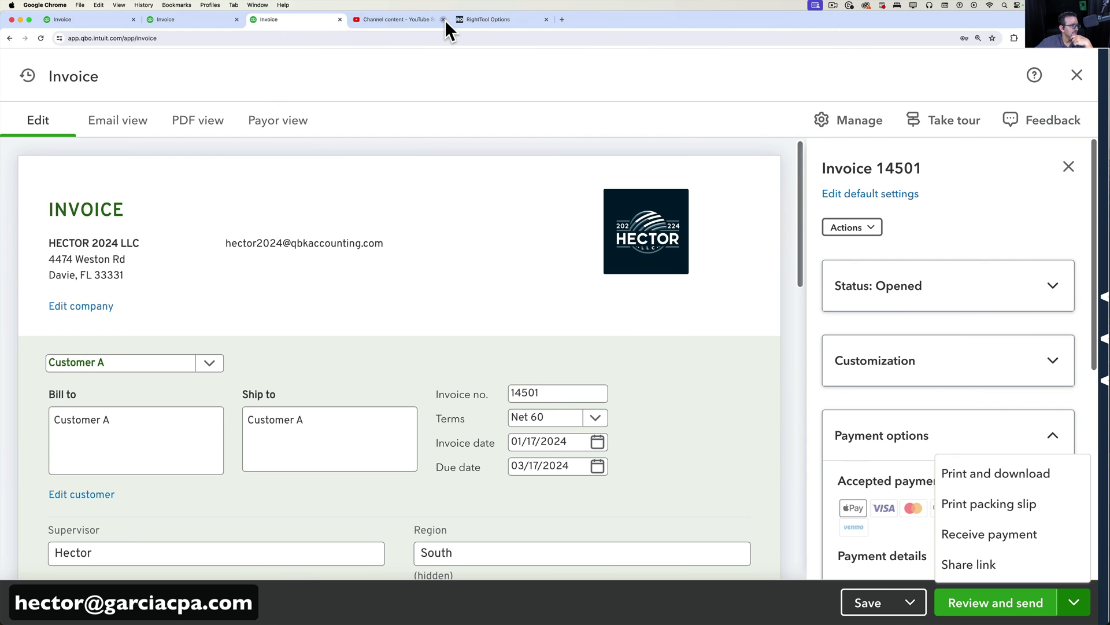
# - Open the invoice for review and sending, and enter the customer's email address as the recipient
pyautogui.click(1004, 606)
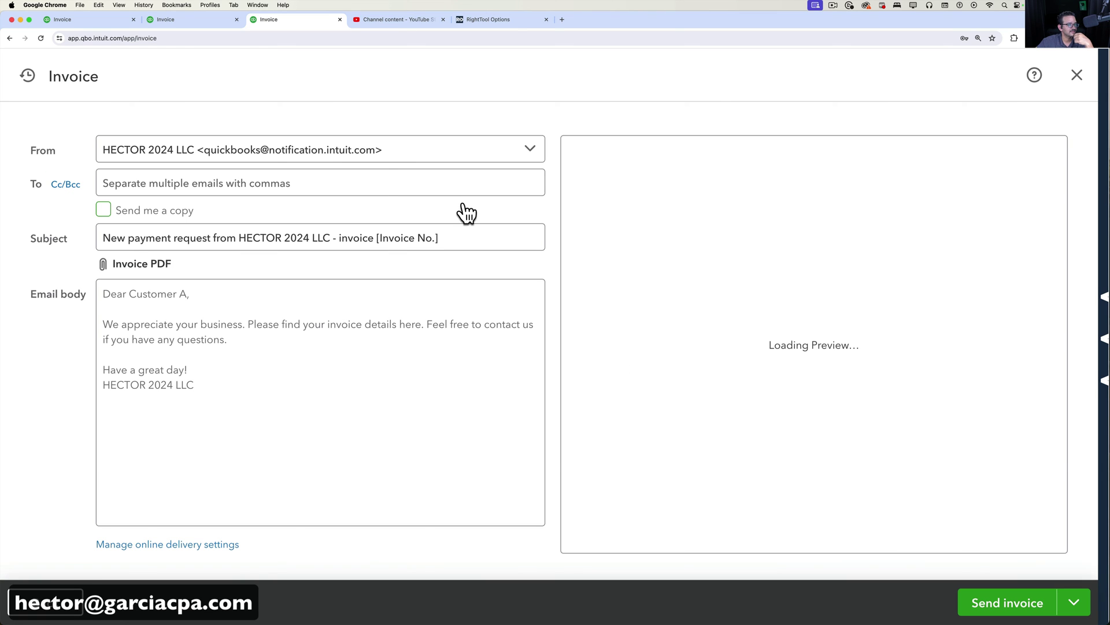
pyautogui.click(181, 184)
pyautogui.write('c')
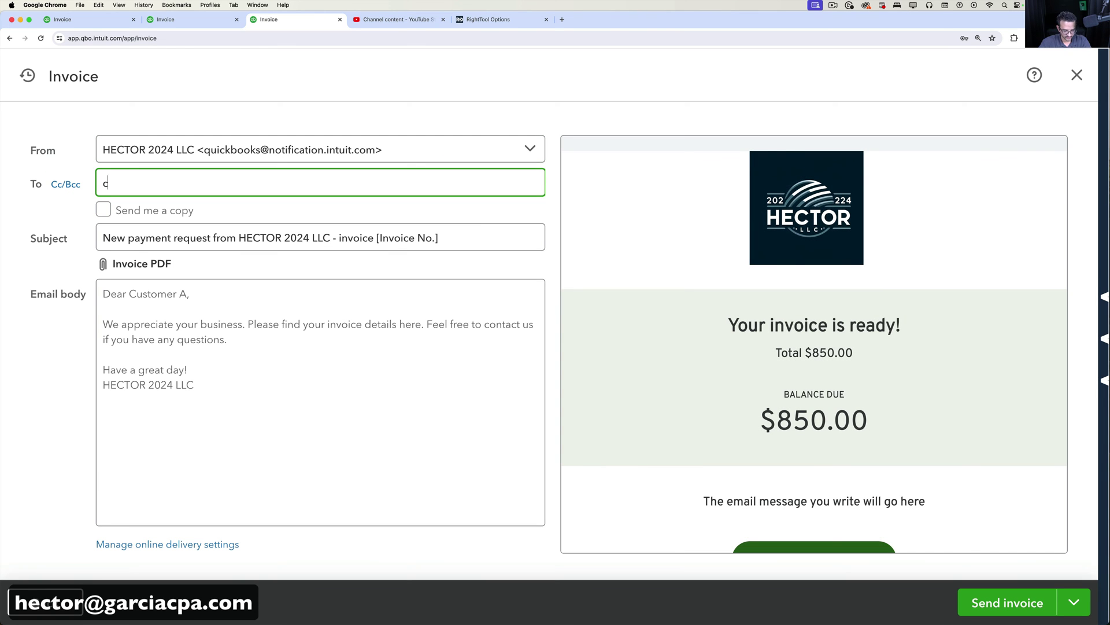
pyautogui.write('ustomer@')
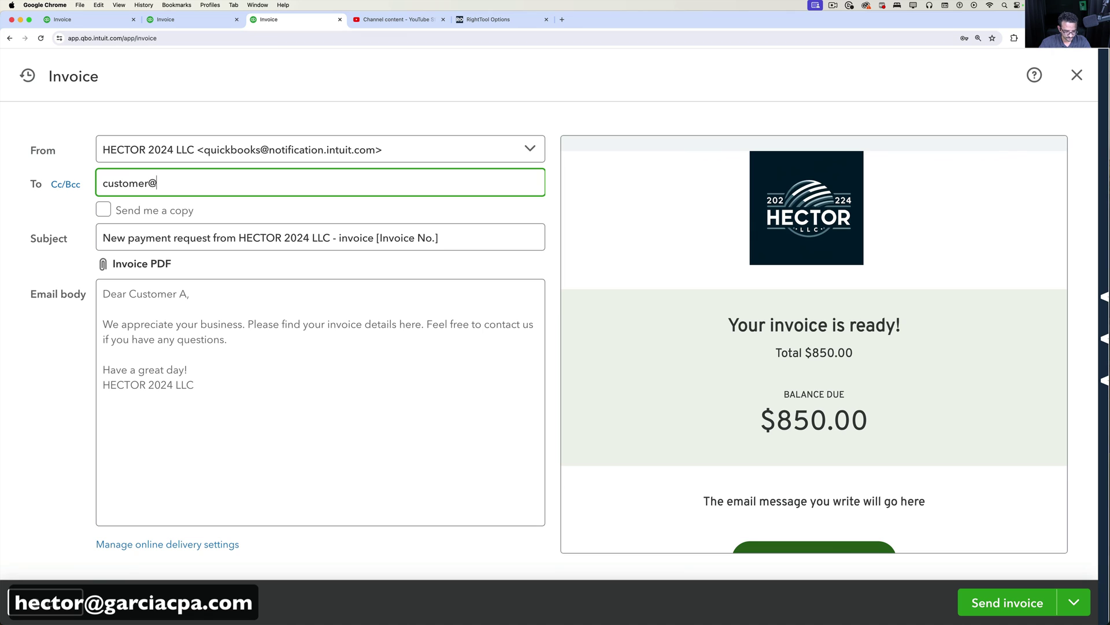
pyautogui.write('e,mai')
pyautogui.write(',mai')
pyautogui.write('lc.om')
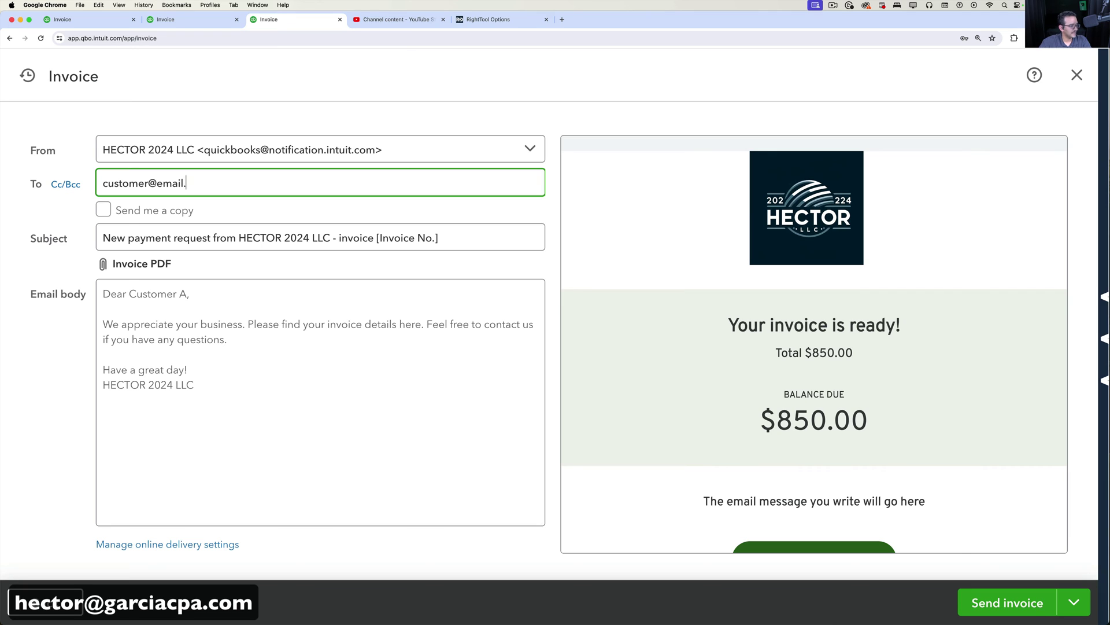
pyautogui.write('m')
pyautogui.click(513, 349)
# - Highlight the default email body text and look through the preview of the invoice email
pyautogui.click(246, 320)
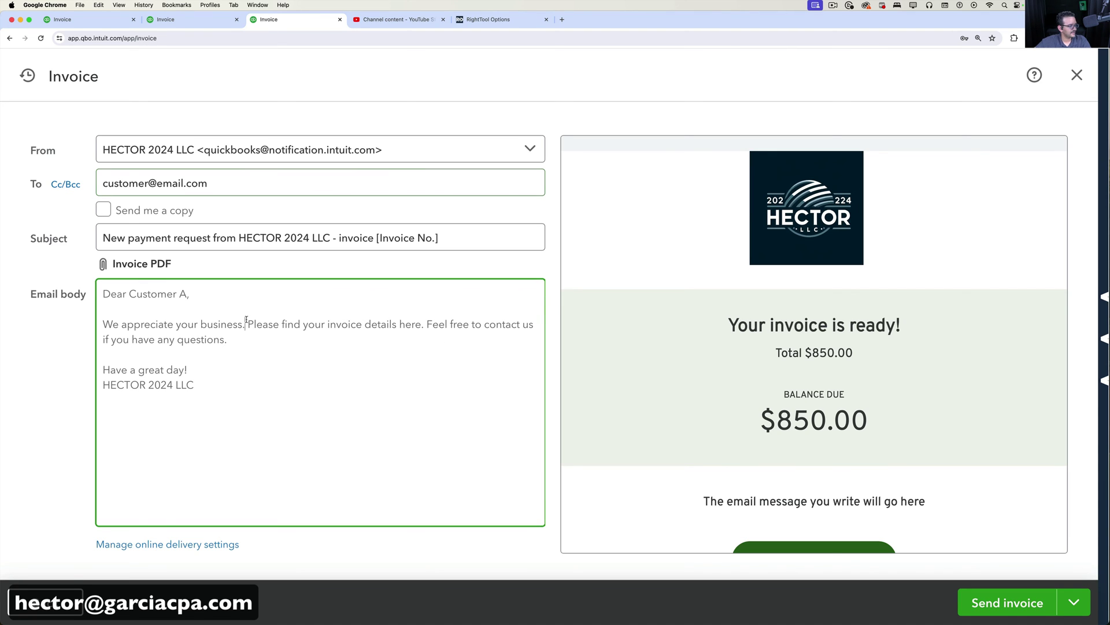
pyautogui.moveTo(232, 391); pyautogui.dragTo(100, 260)
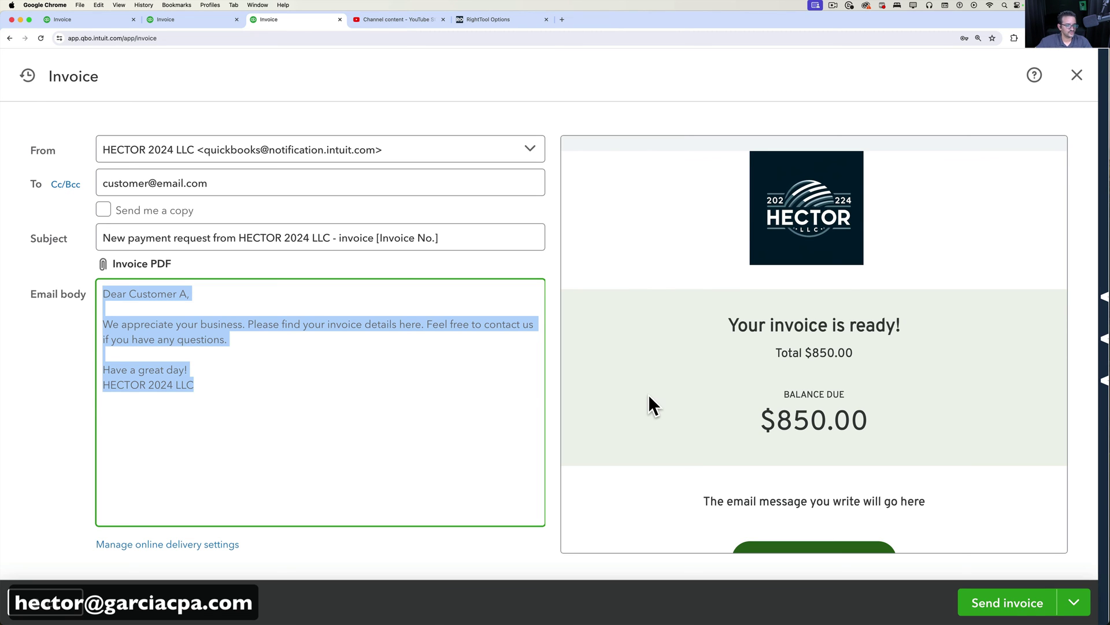
pyautogui.scroll(-3, 647, 394)
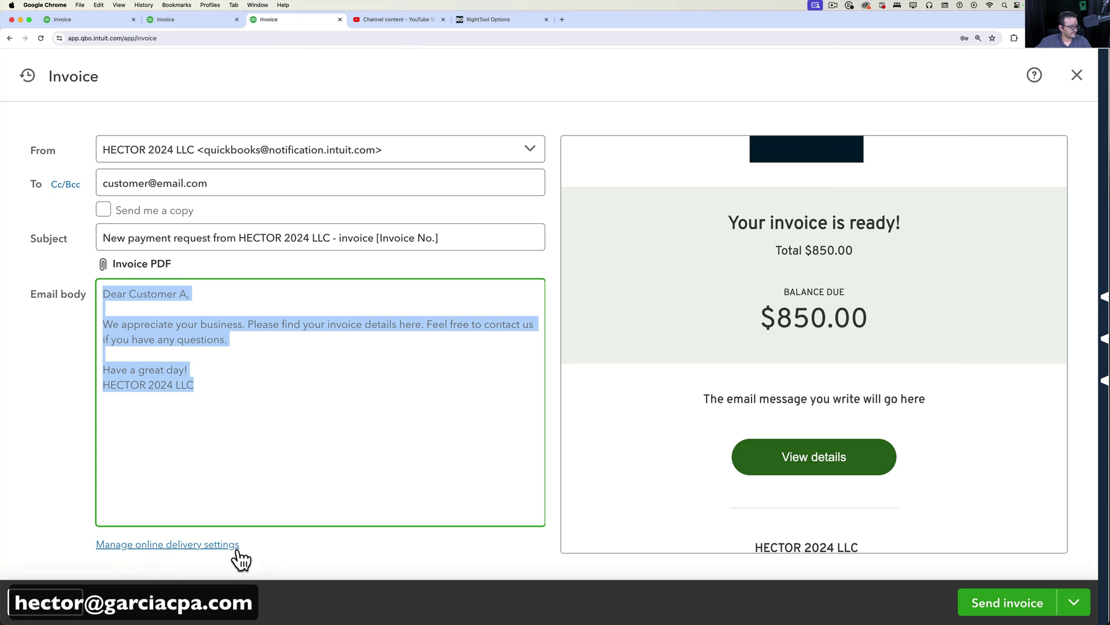
# - Open the online delivery settings and examine the default email message for invoices in the sales messages section
pyautogui.click(177, 546)
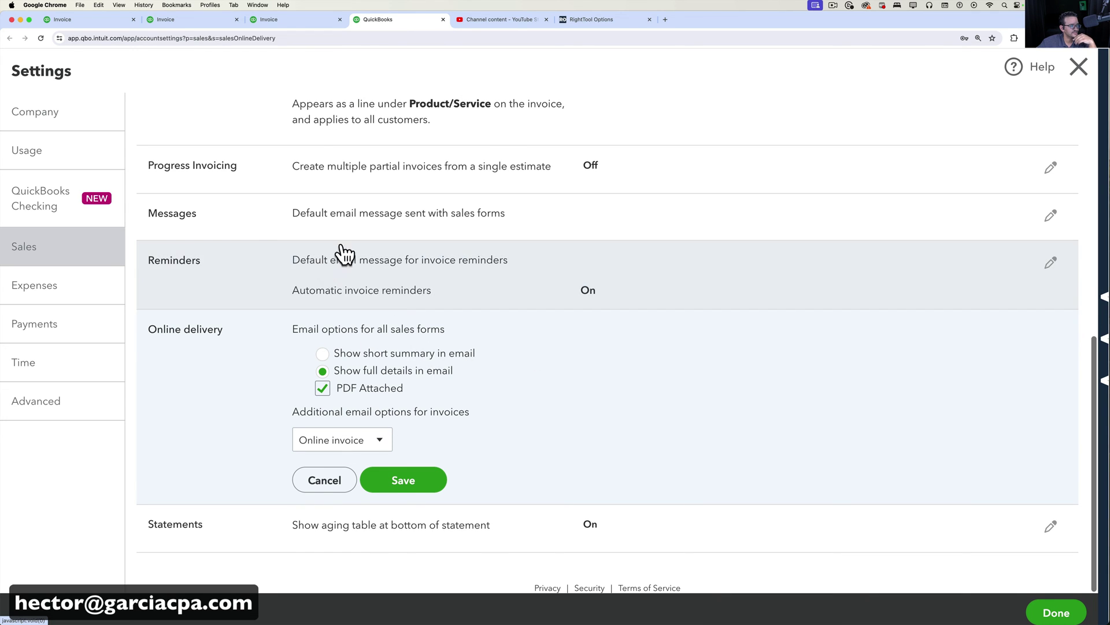
pyautogui.scroll(2, 347, 243)
pyautogui.click(349, 277)
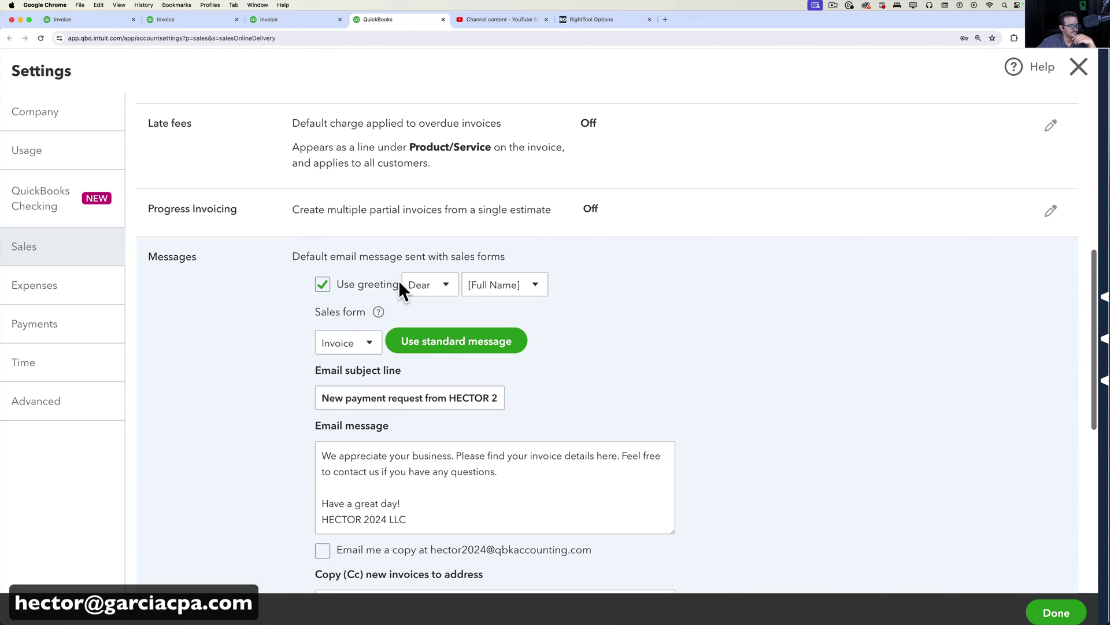
pyautogui.scroll(-2, 404, 288)
pyautogui.click(327, 341)
pyautogui.press('super+a')
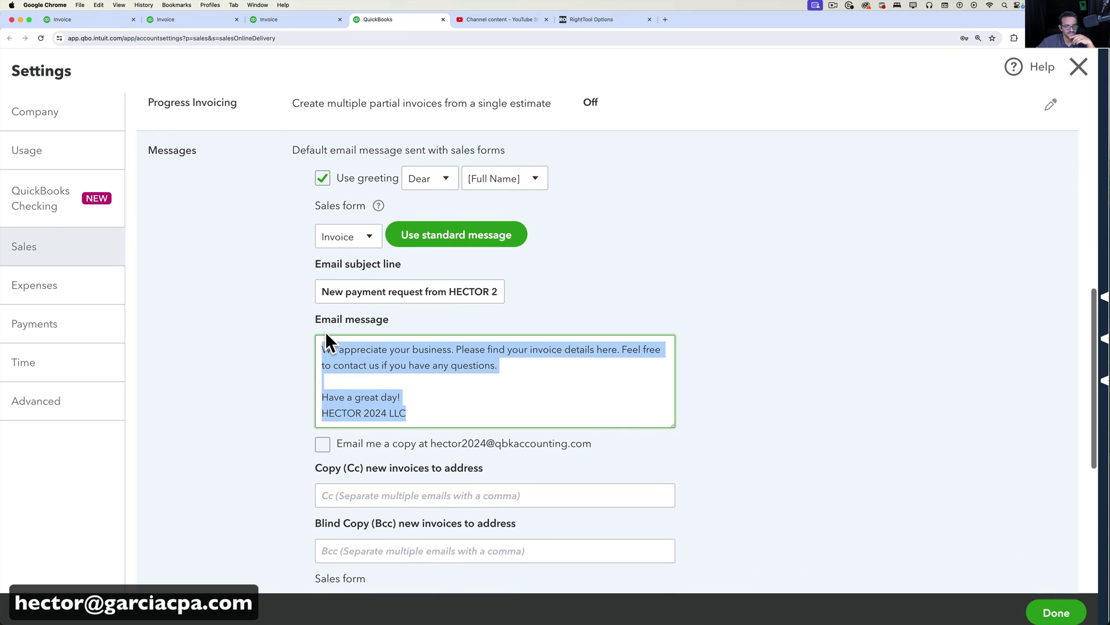
# - Close the settings, start a new invoice and use its recent transactions to reopen Customer A's saved invoice
pyautogui.click(1080, 70)
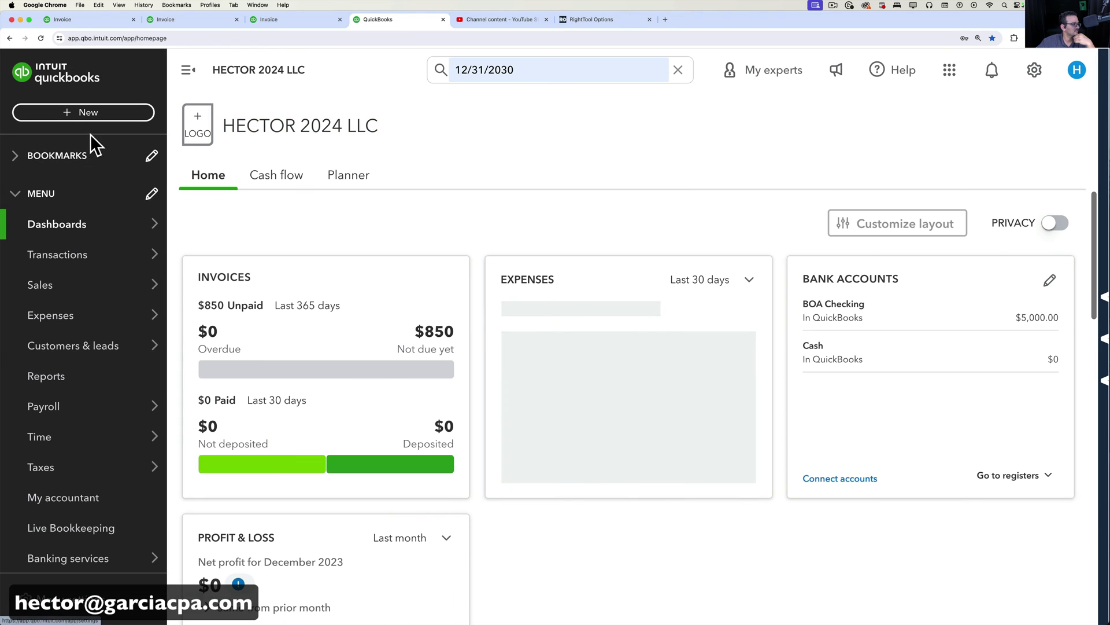
pyautogui.click(74, 114)
pyautogui.click(75, 199)
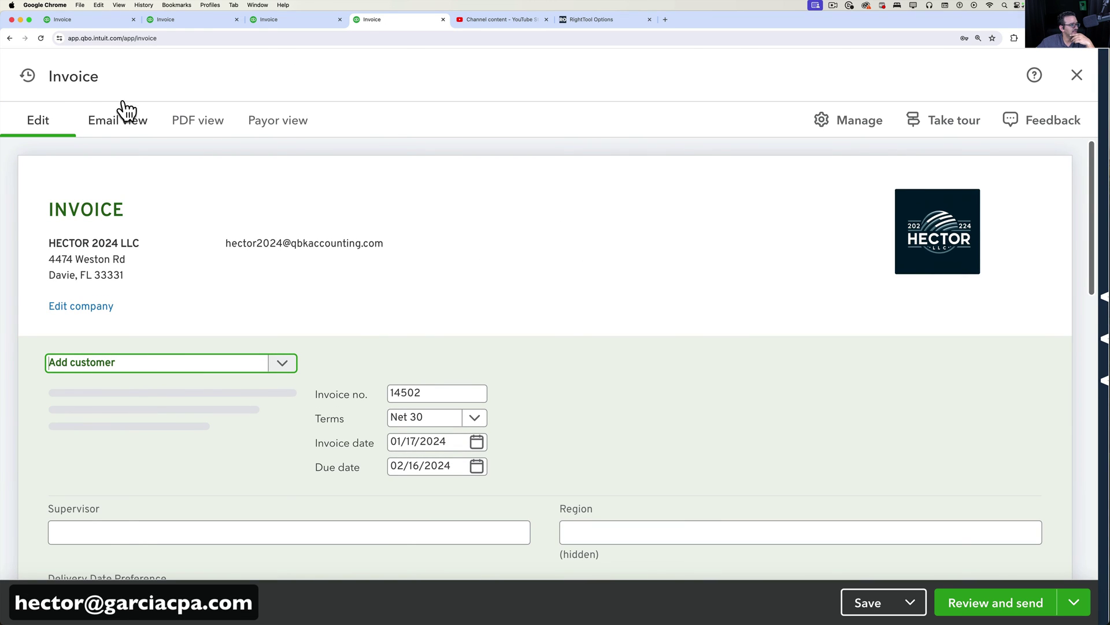
pyautogui.click(29, 76)
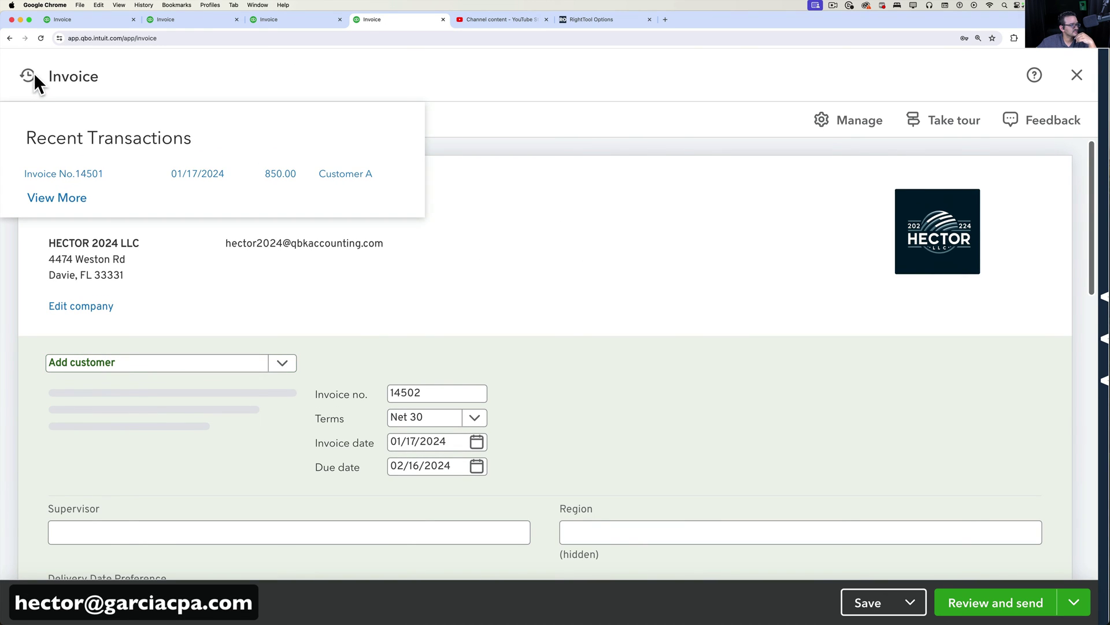
pyautogui.click(85, 177)
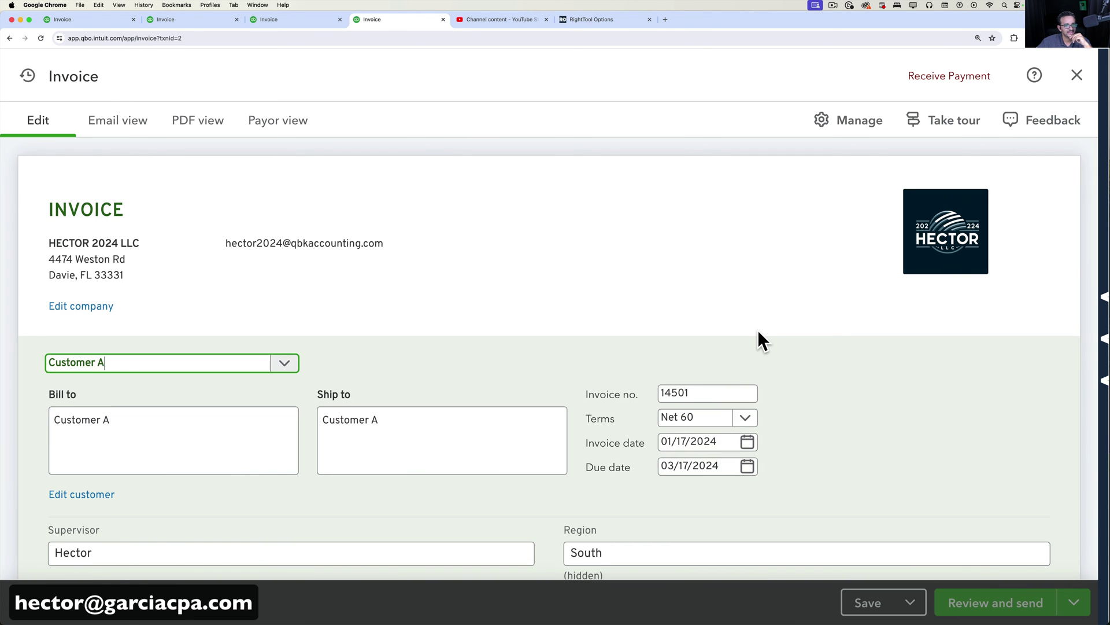
pyautogui.scroll(-5, 759, 338)
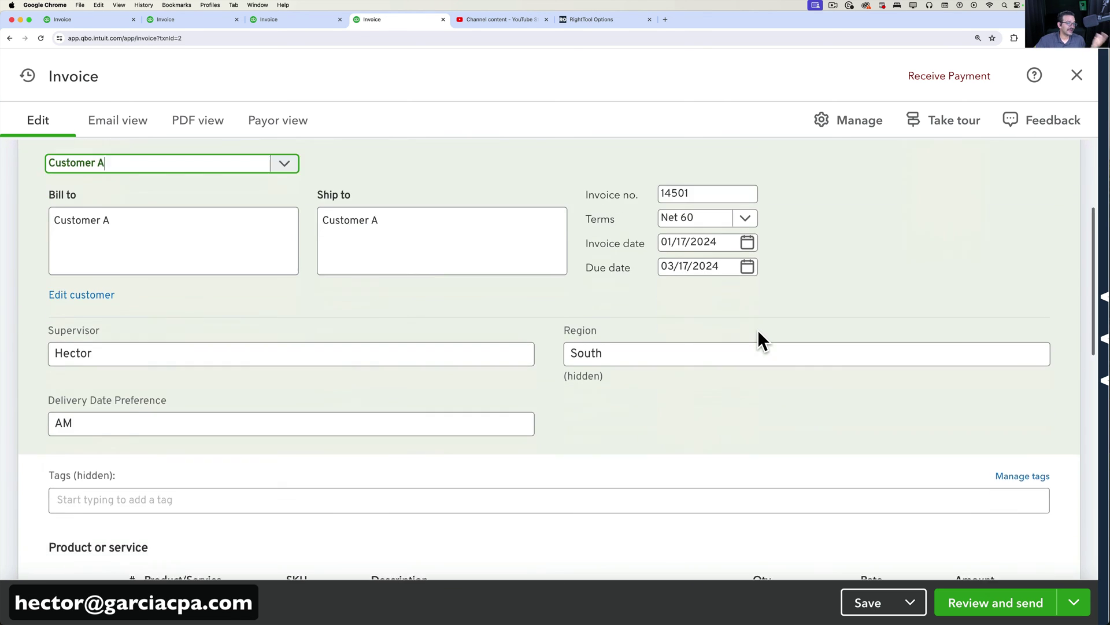
pyautogui.scroll(6, 758, 338)
# - Show the management panel of Customer A's invoice and open the invoice's transaction journal
pyautogui.moveTo(1011, 189)
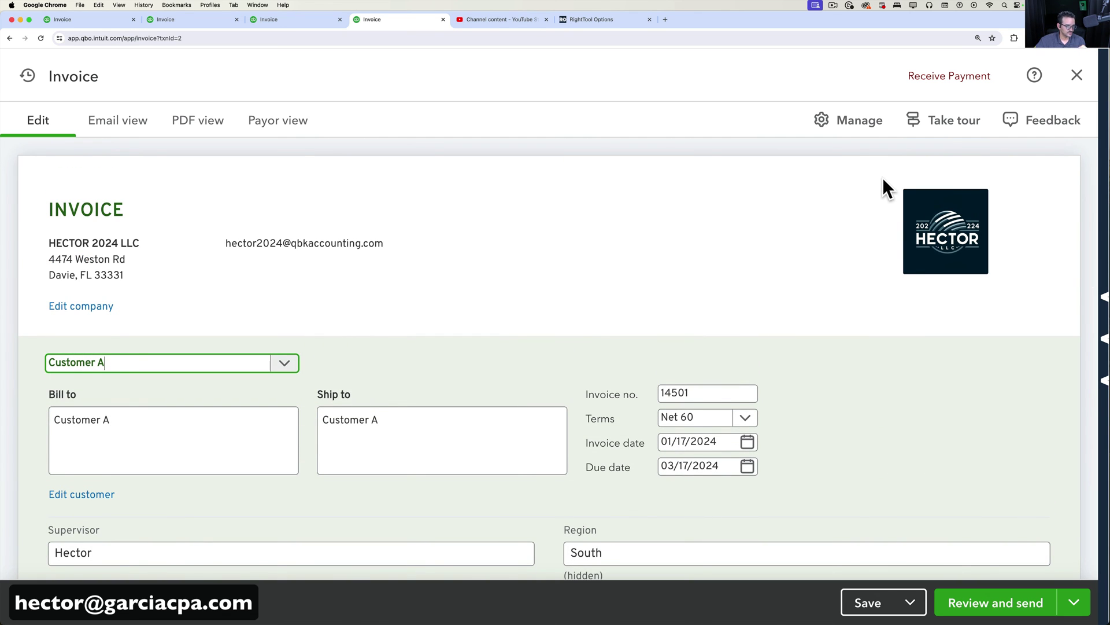
pyautogui.click(861, 132)
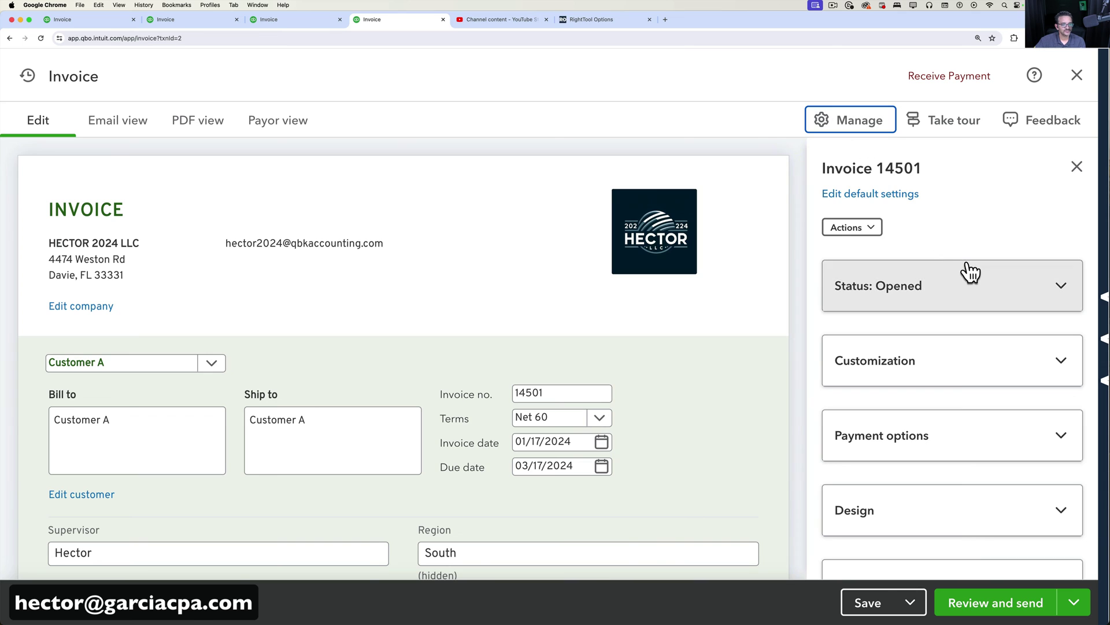
pyautogui.scroll(-1, 948, 263)
pyautogui.click(869, 212)
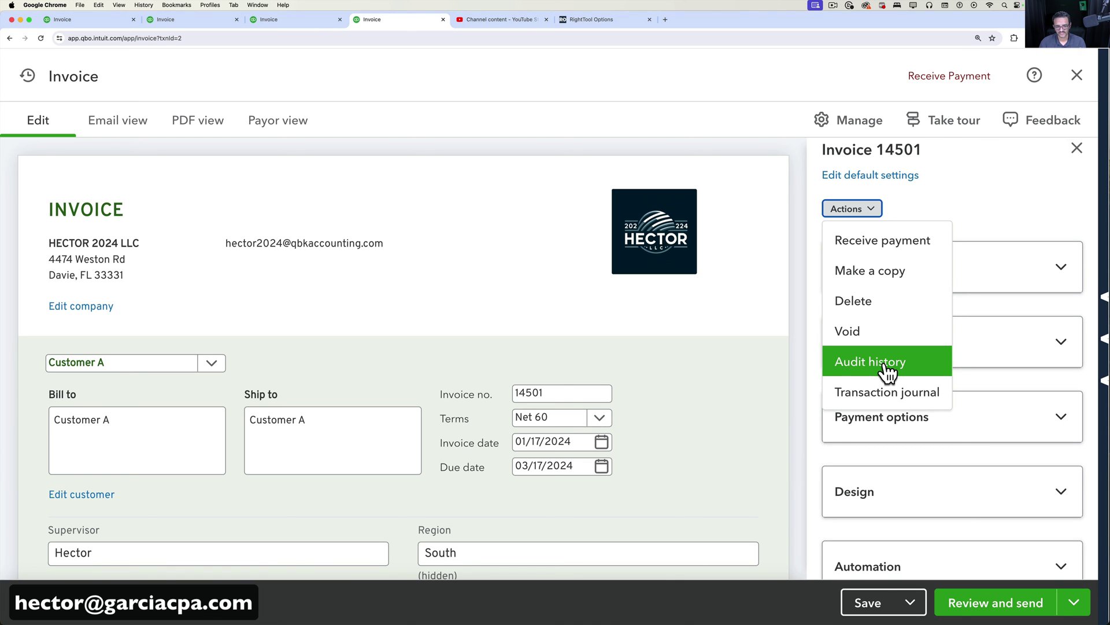
pyautogui.click(892, 394)
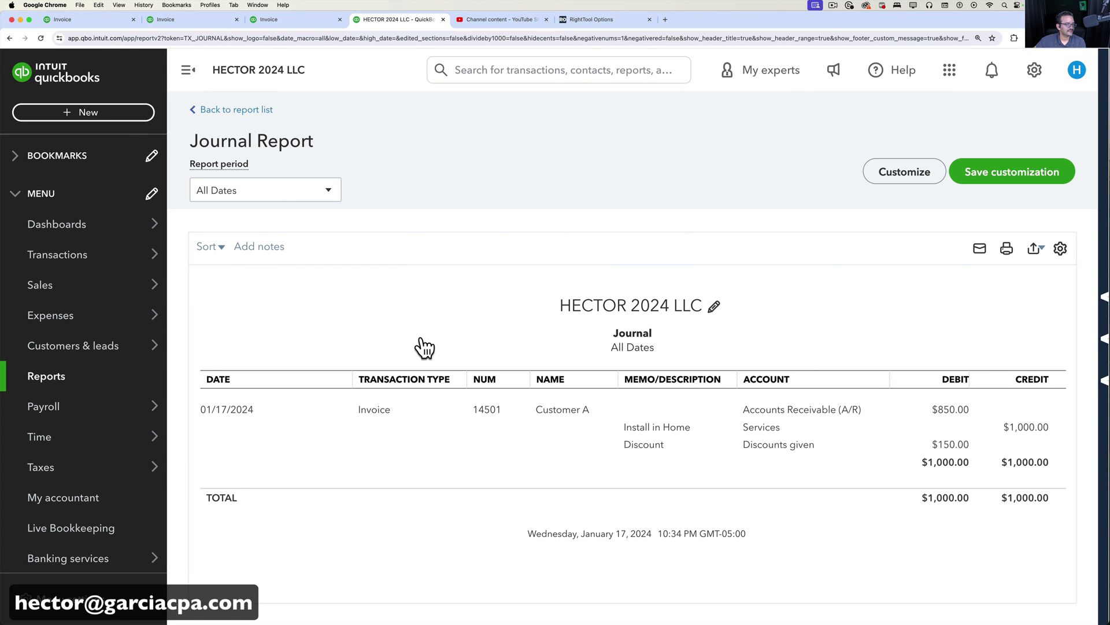
# - Open Customer A's invoice from the journal report and look through the actions available for it
pyautogui.click(555, 412)
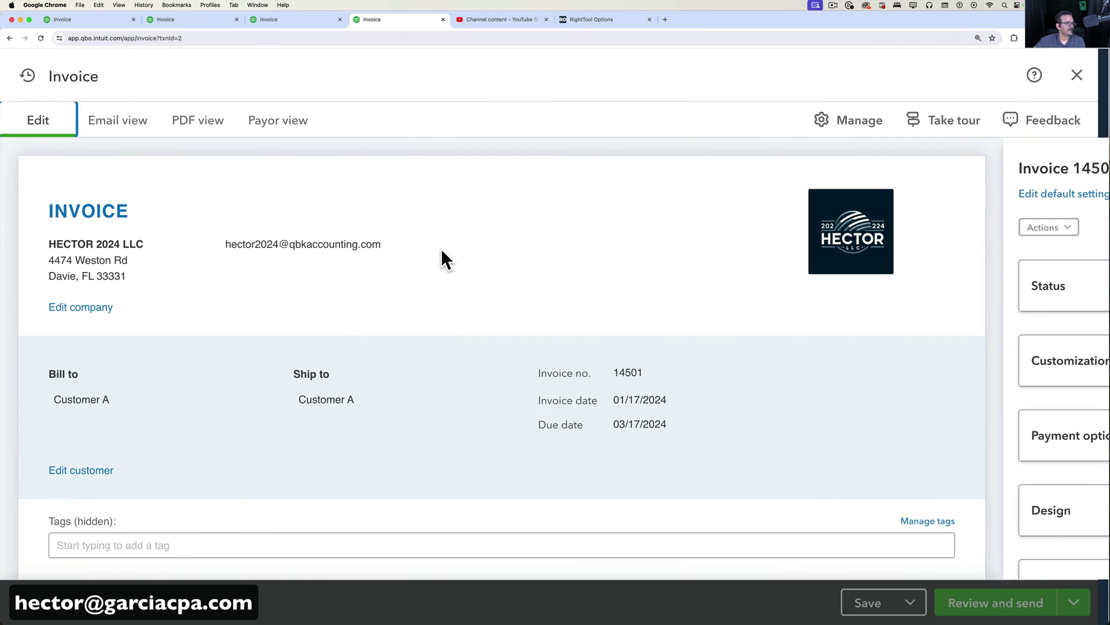
pyautogui.click(858, 229)
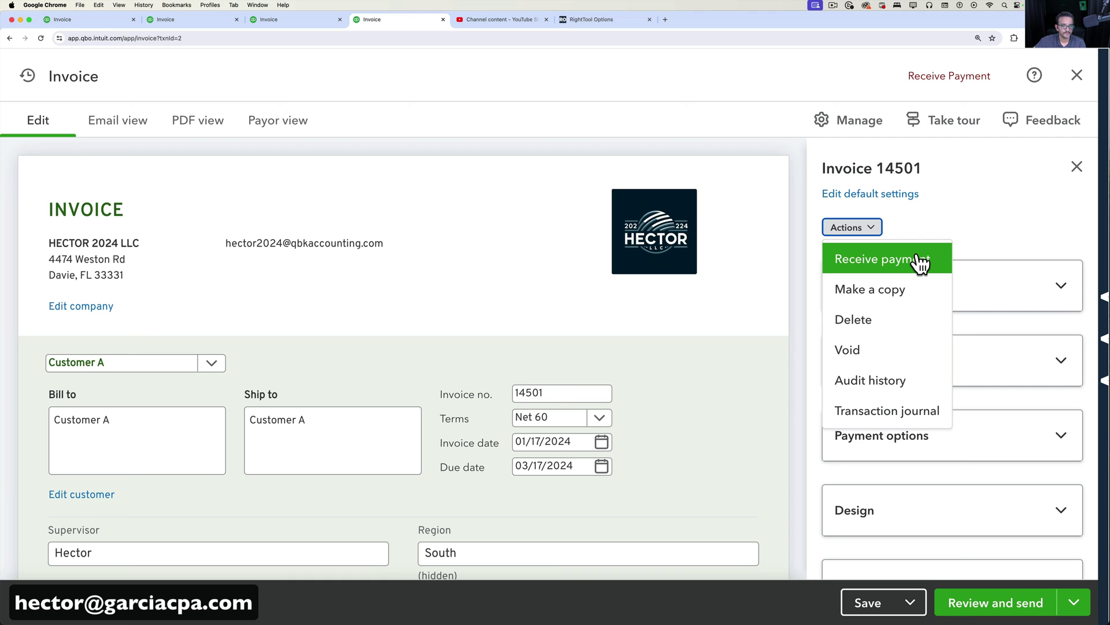
pyautogui.click(971, 238)
# - Examine the activity option in the invoice's status section, and close the management panel and the invoice
pyautogui.scroll(-2, 973, 247)
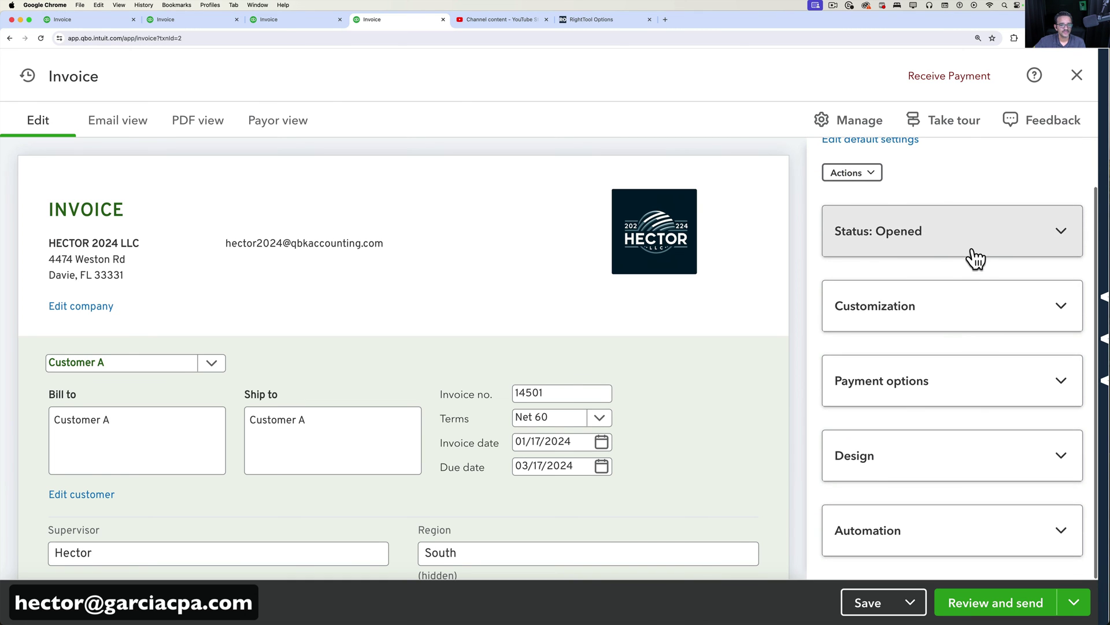
pyautogui.click(902, 235)
pyautogui.scroll(-2, 932, 261)
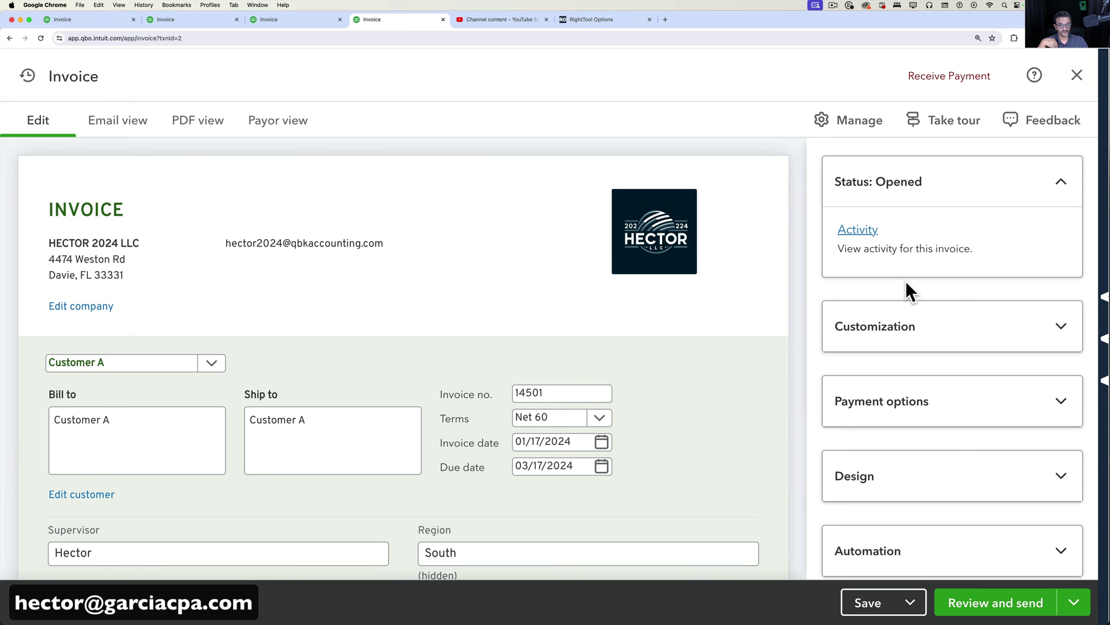
pyautogui.scroll(-1, 906, 280)
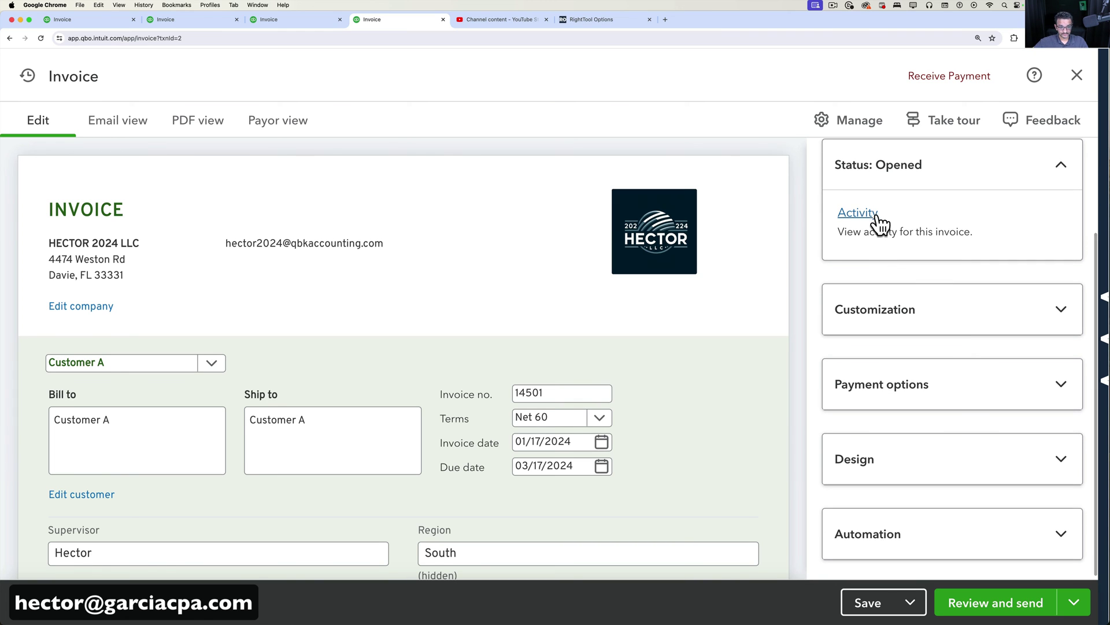
pyautogui.scroll(4, 970, 215)
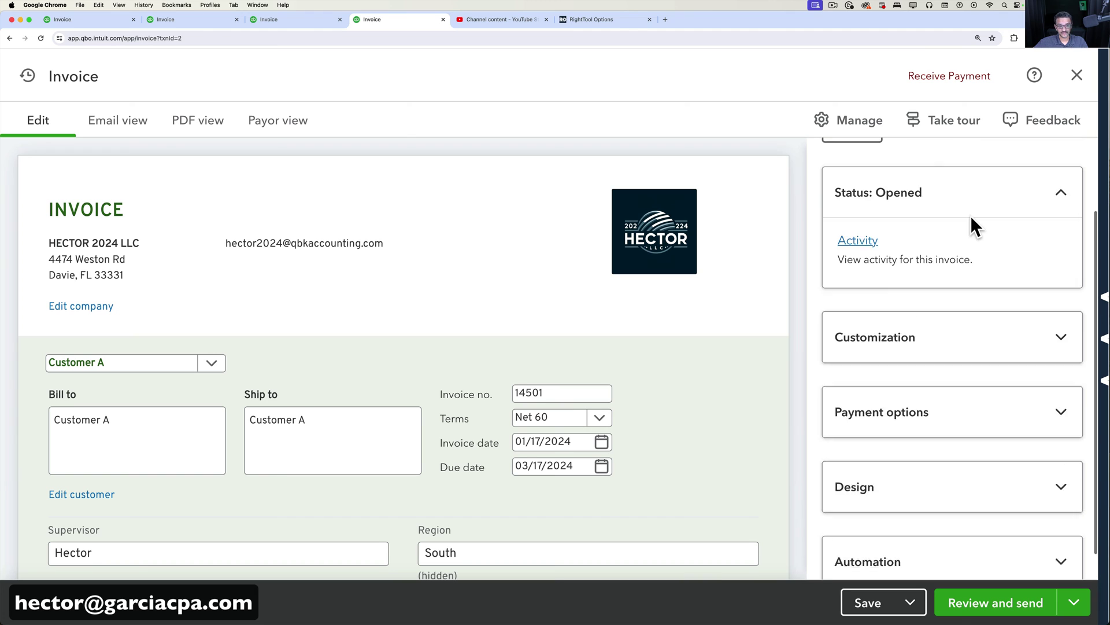
pyautogui.click(1063, 270)
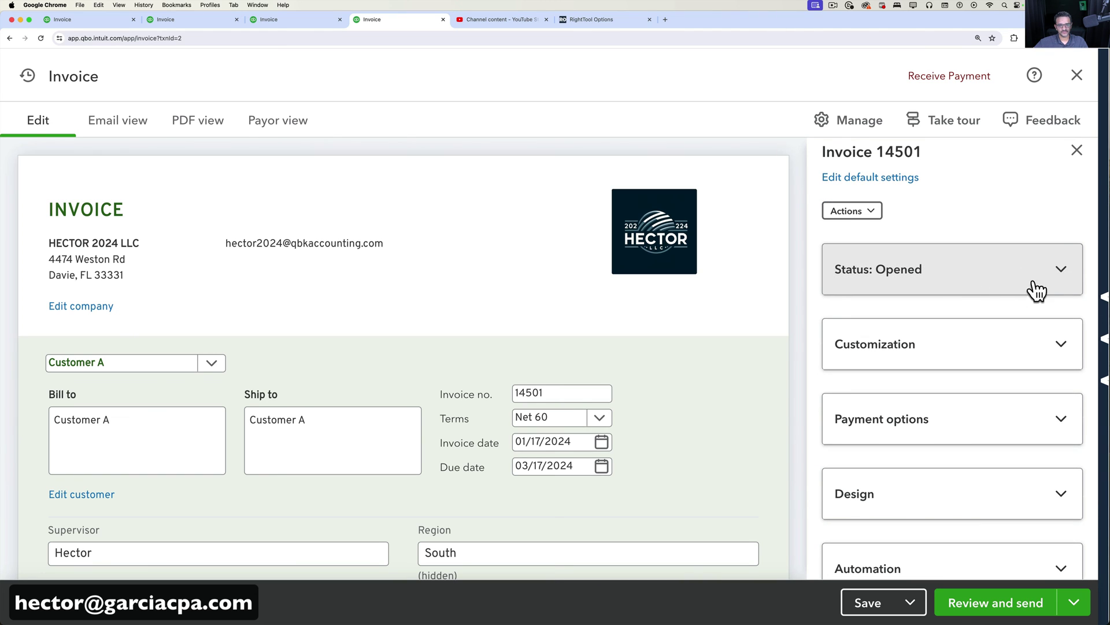
pyautogui.click(1077, 151)
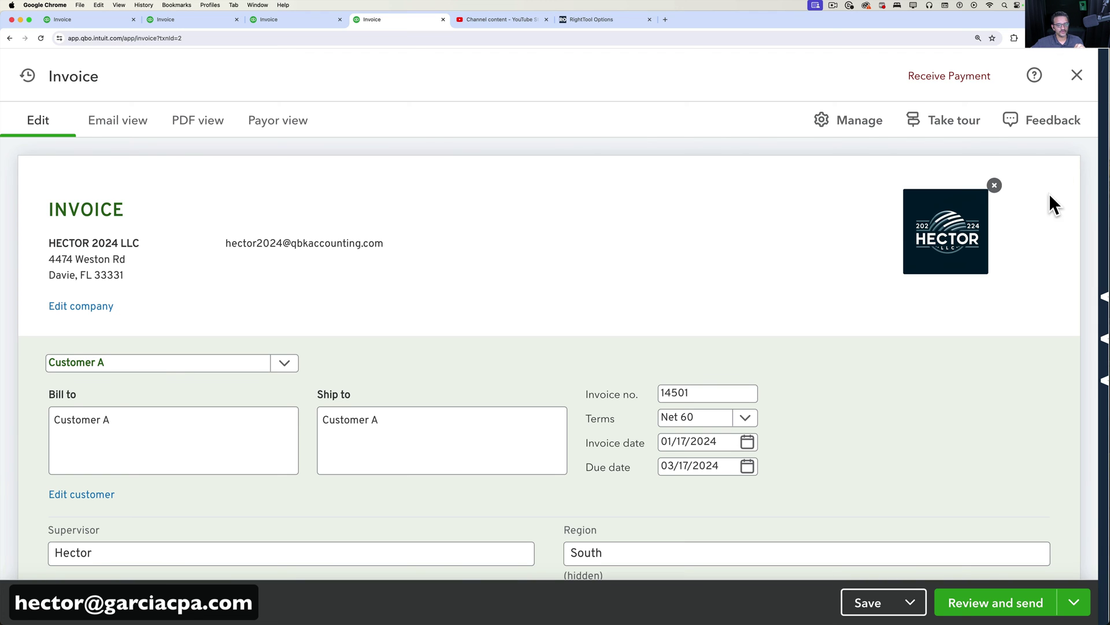
pyautogui.click(1077, 75)
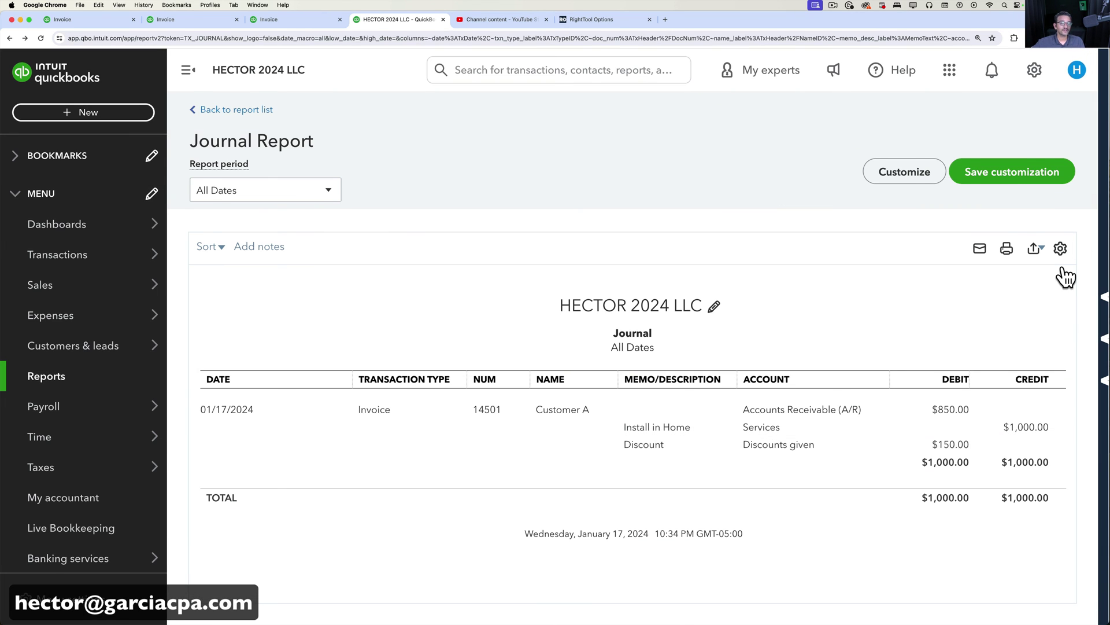
# - Open the Standard custom form style for editing and set its color to dark red #82001d
pyautogui.scroll(-1, 1066, 277)
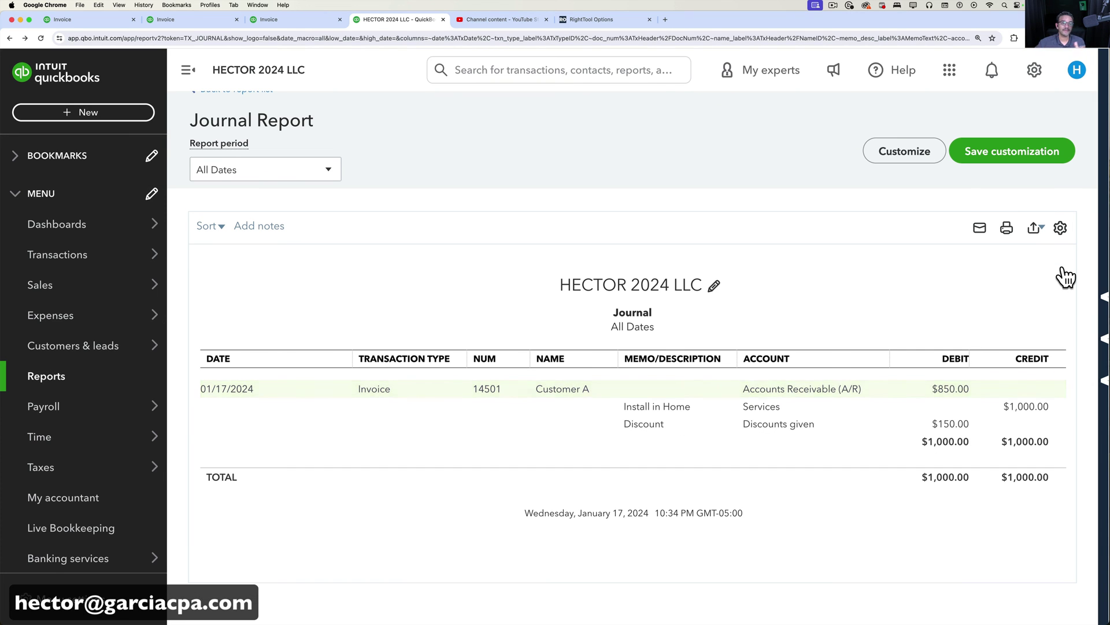
pyautogui.click(1034, 70)
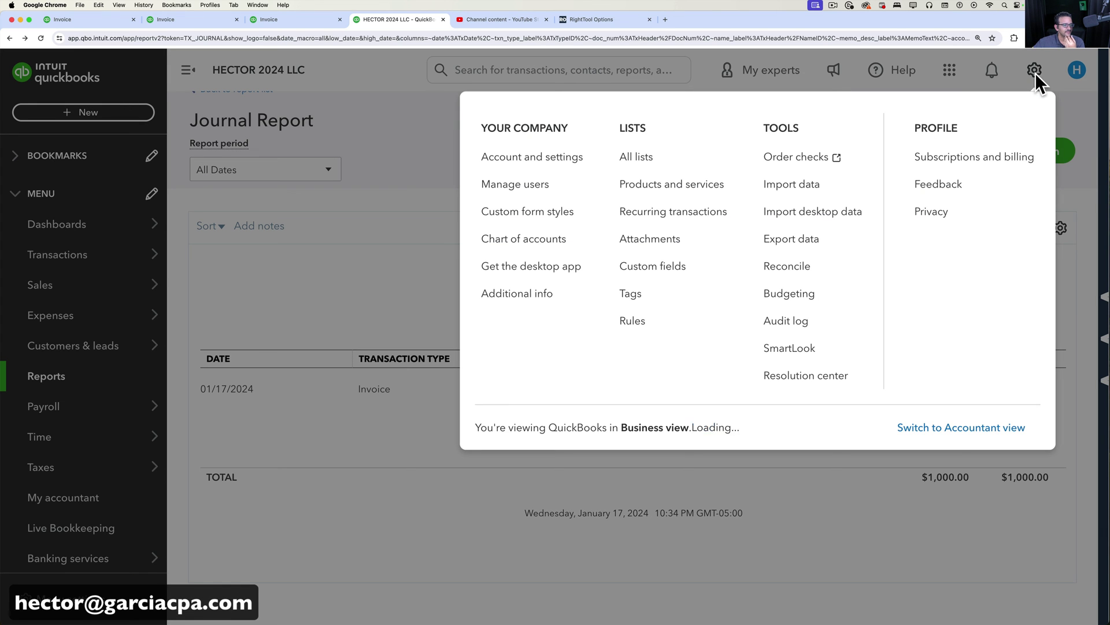
pyautogui.click(543, 213)
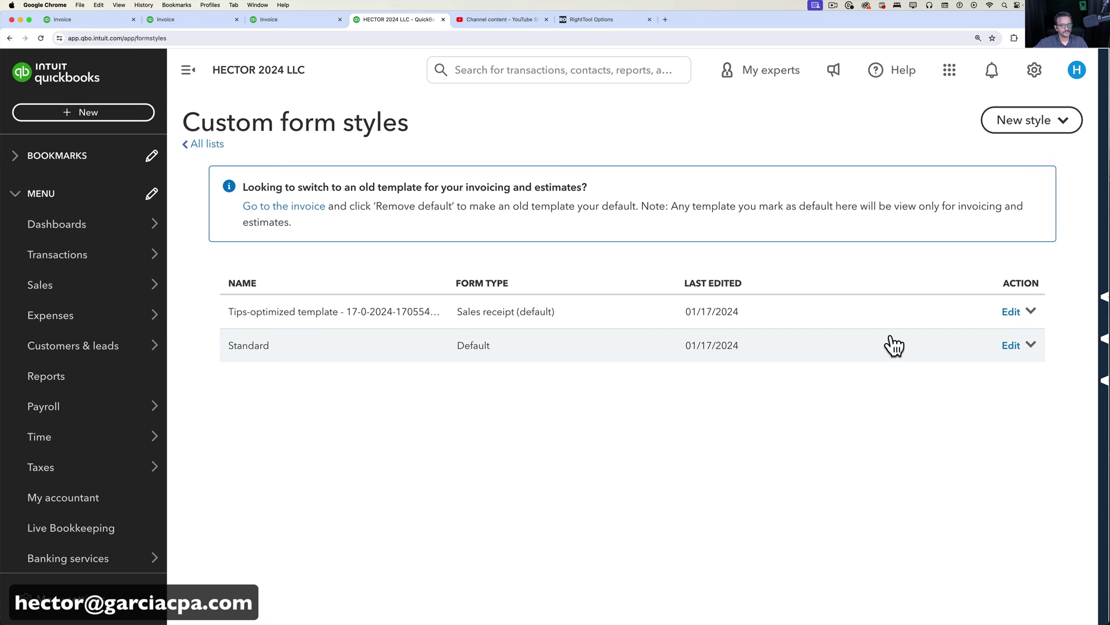
pyautogui.click(1012, 347)
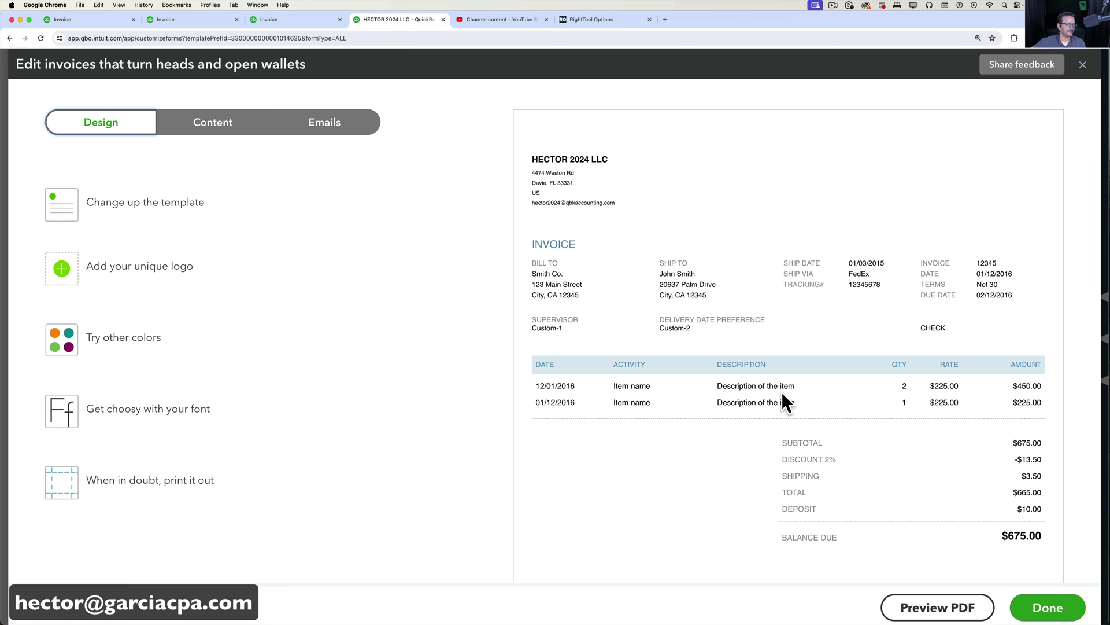
pyautogui.click(112, 335)
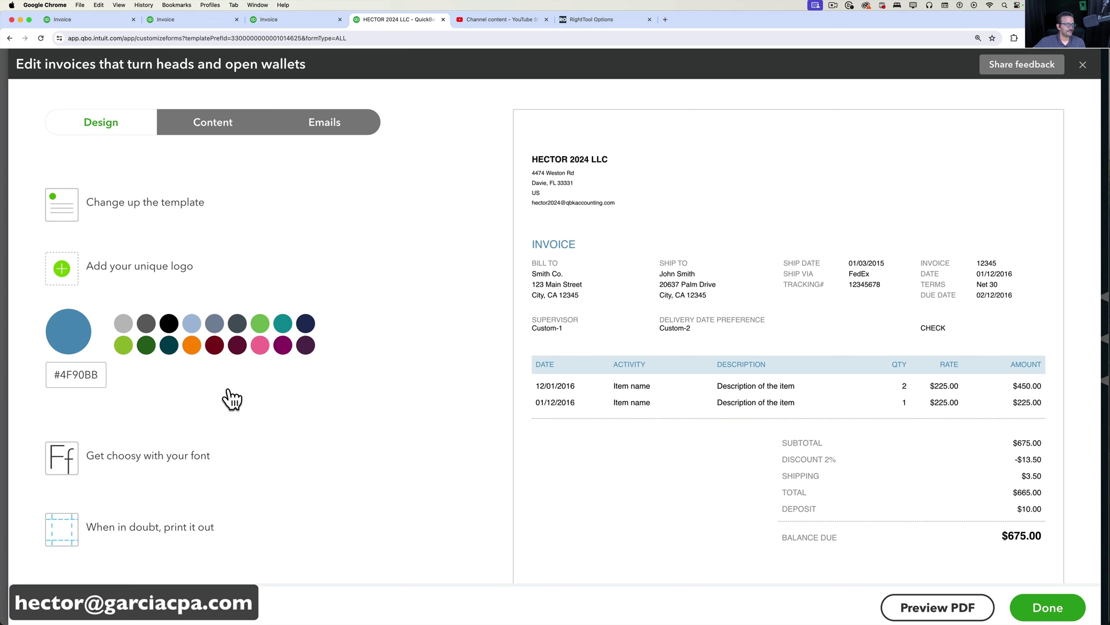
pyautogui.click(215, 345)
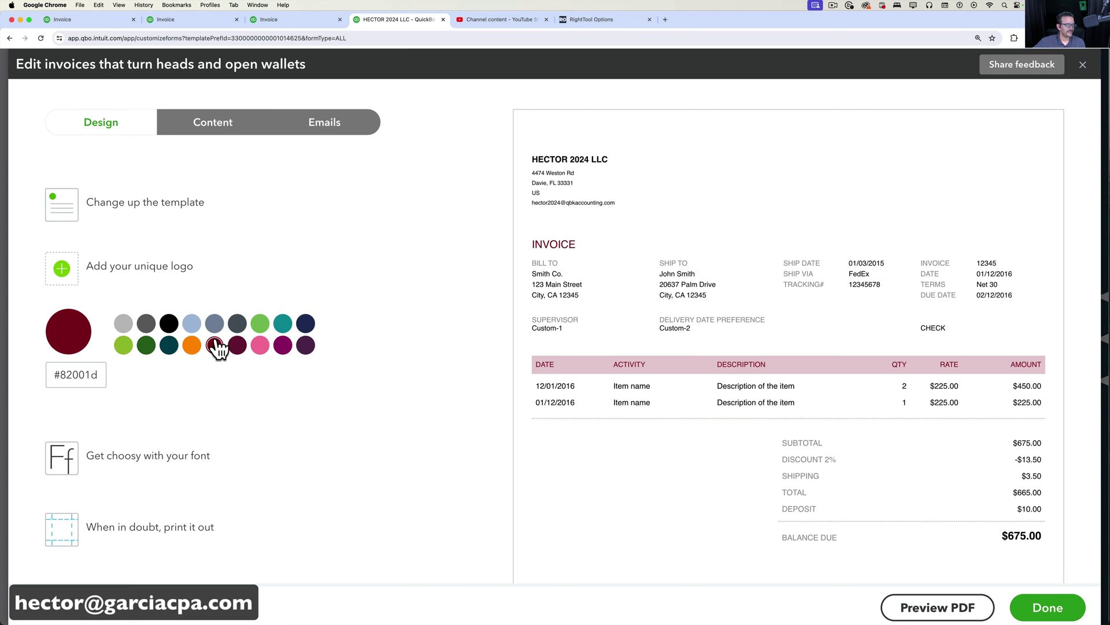
# - In the style's activity table, hide Product/Service, Quantity and Rate, show SKU, and include quantity and rate in the description
pyautogui.click(211, 136)
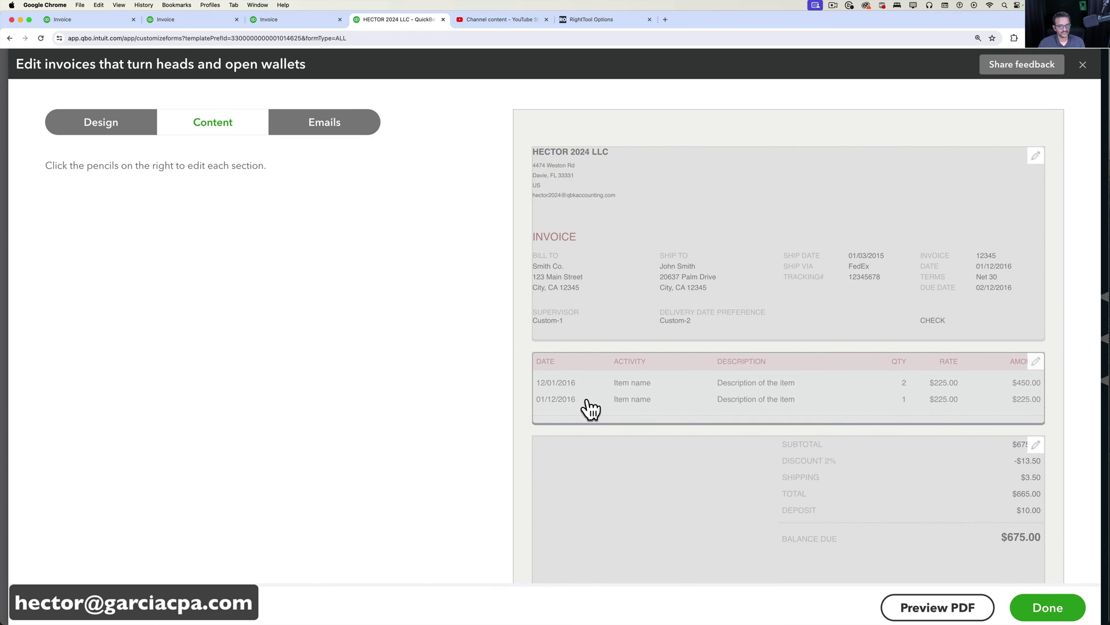
pyautogui.click(115, 123)
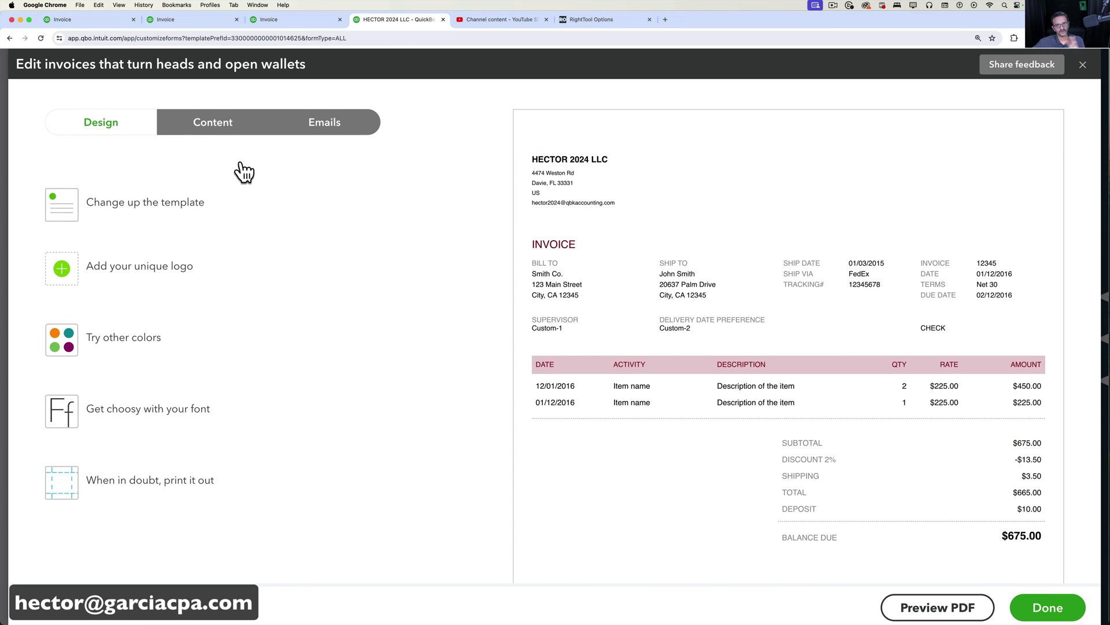
pyautogui.click(204, 136)
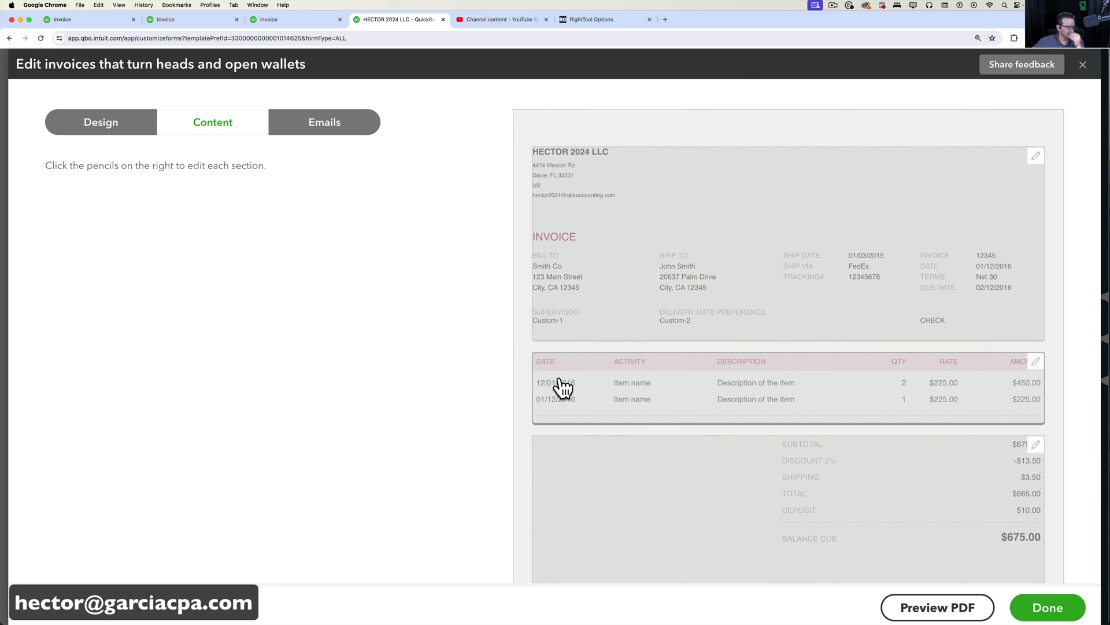
pyautogui.click(665, 385)
pyautogui.scroll(-3, 329, 422)
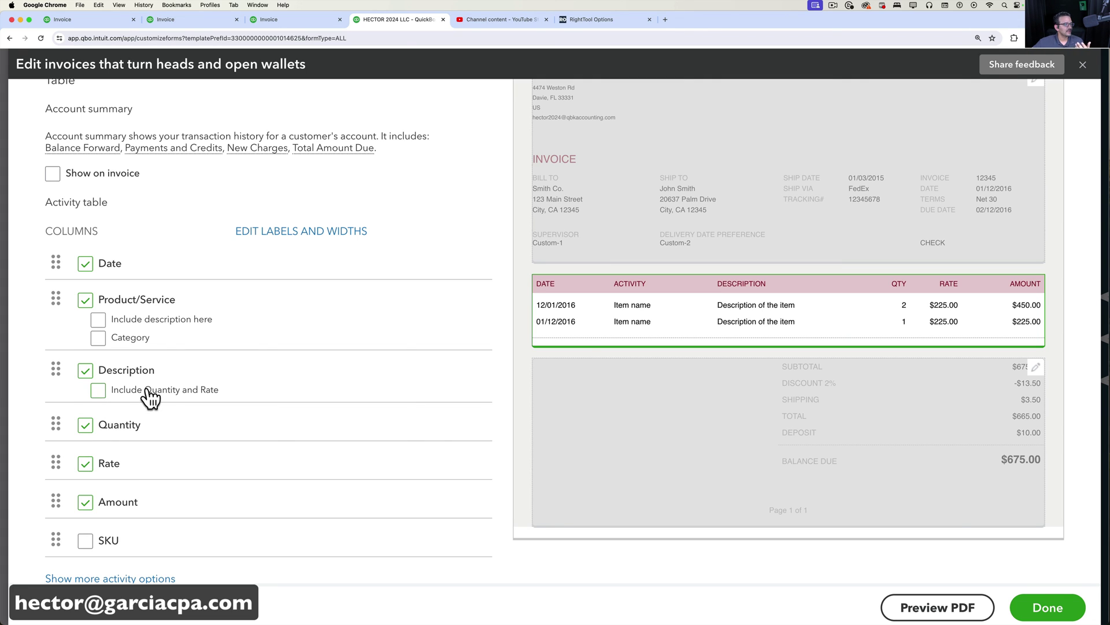
pyautogui.click(85, 370)
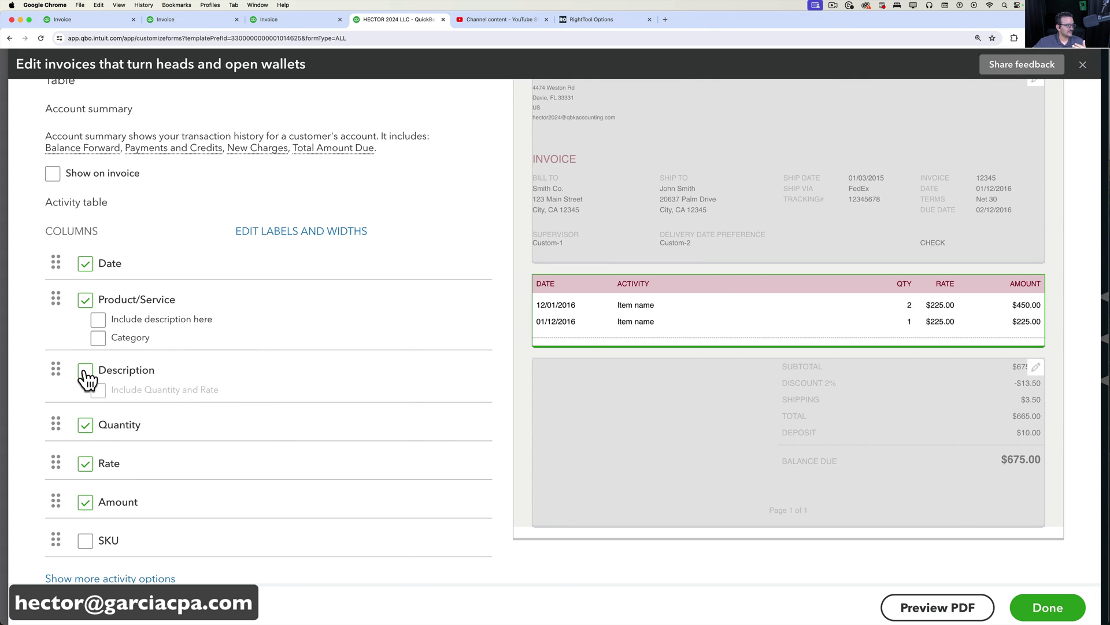
pyautogui.click(86, 301)
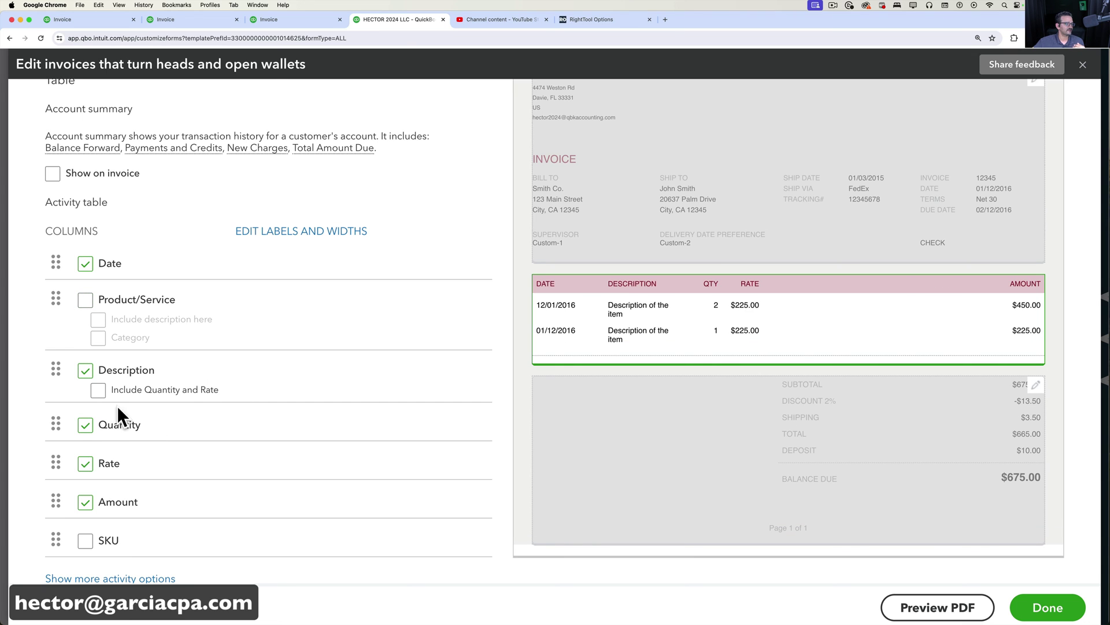
pyautogui.click(85, 425)
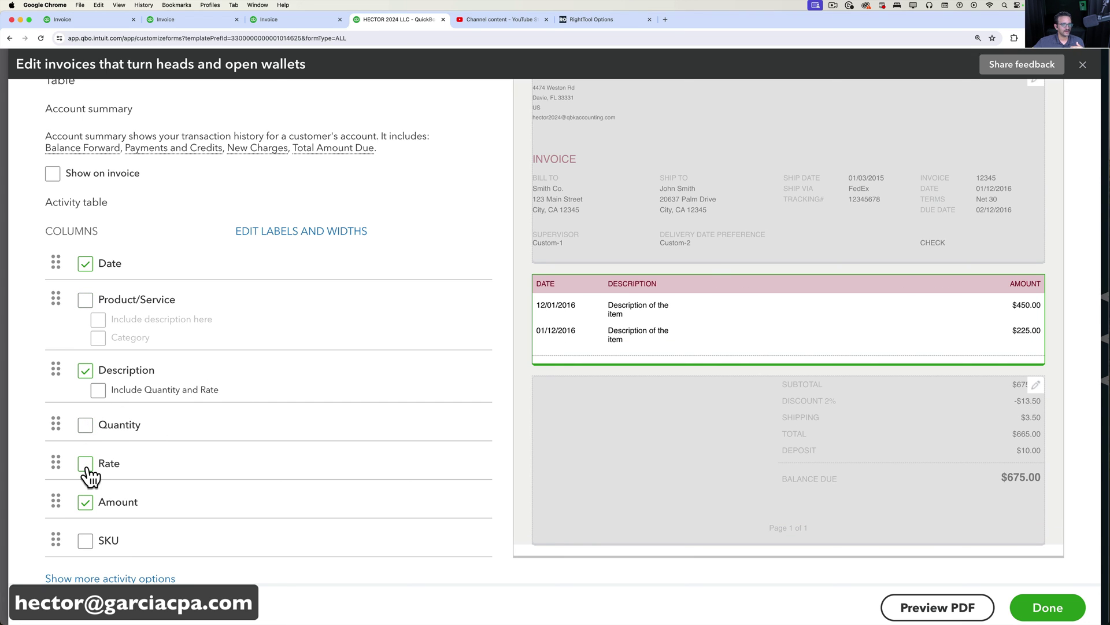
pyautogui.click(85, 541)
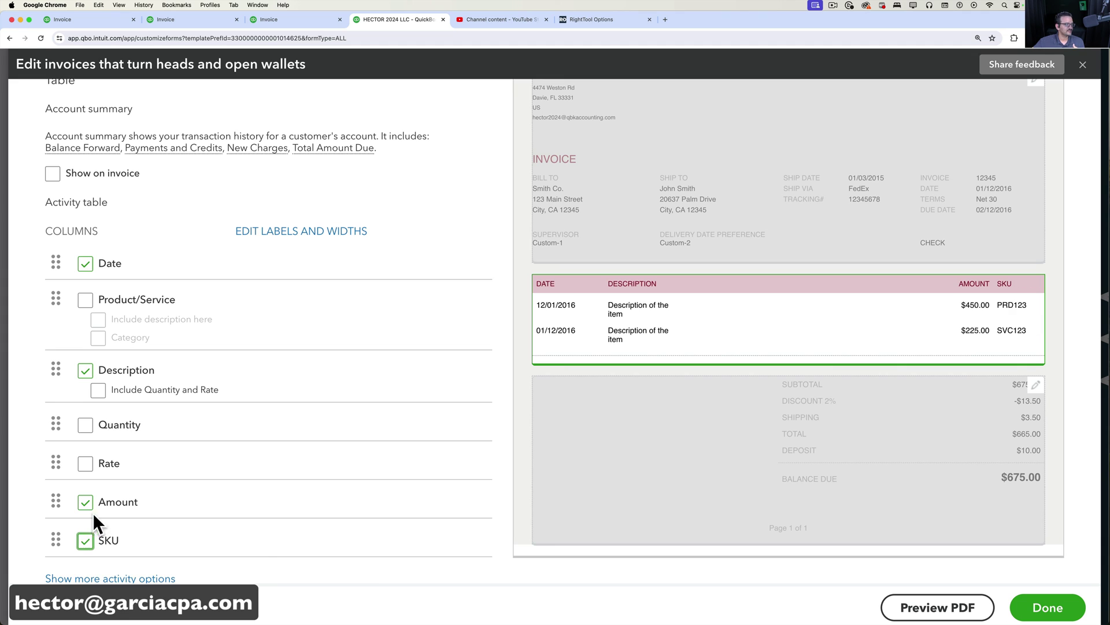
pyautogui.click(98, 392)
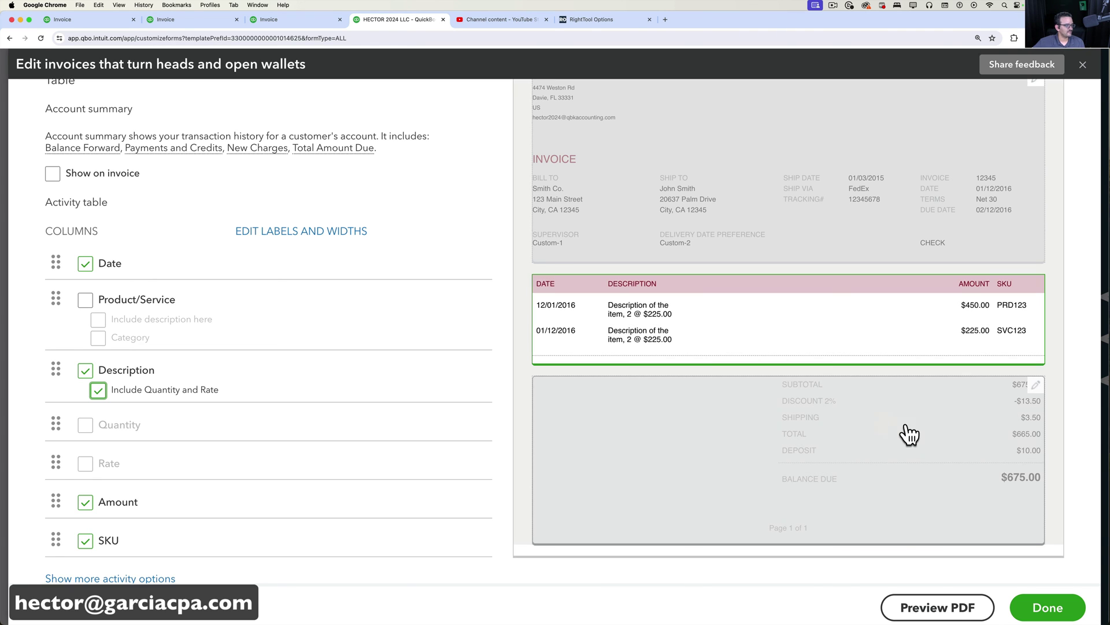
# - Check an enlarged PDF preview of the Standard style, close the preview and save the style
pyautogui.click(960, 612)
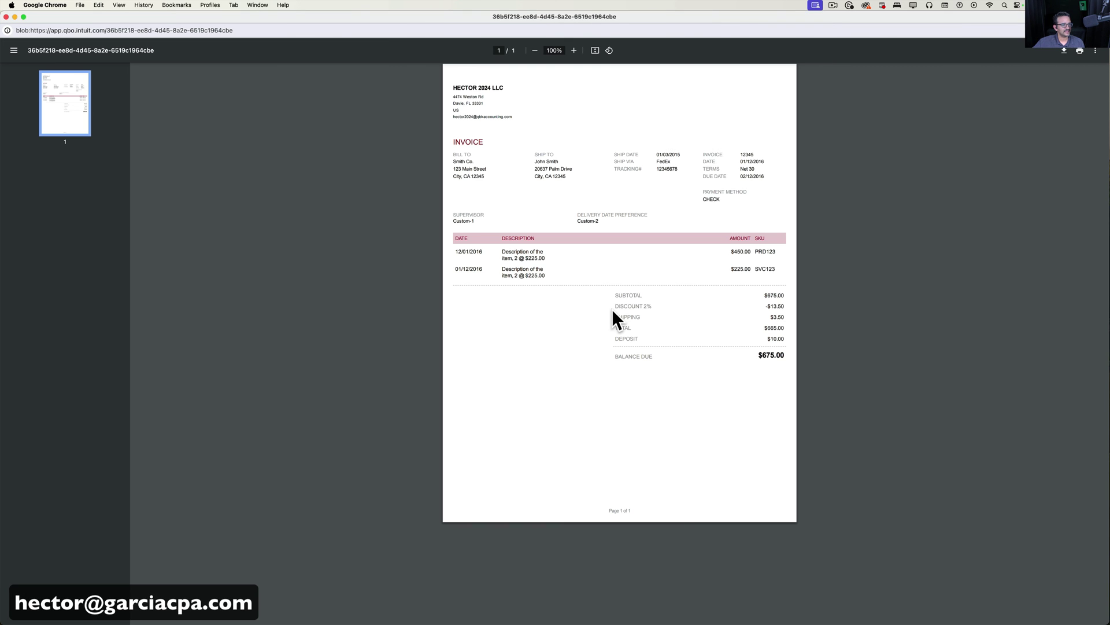
pyautogui.press('super+equal')
pyautogui.press('super+equal')
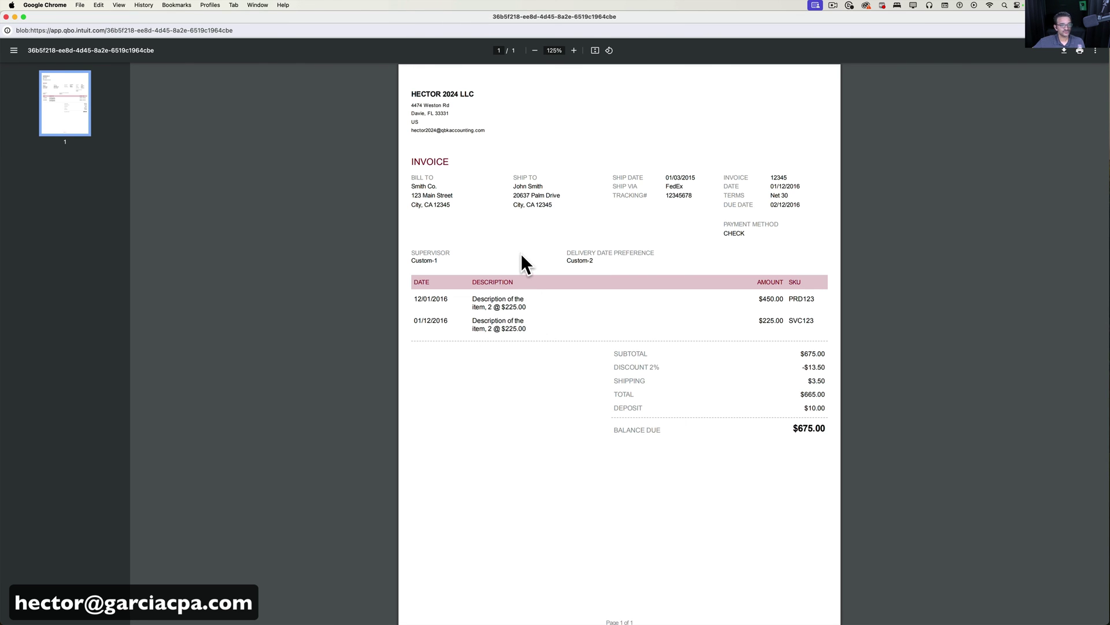
pyautogui.click(6, 17)
pyautogui.scroll(1, 769, 373)
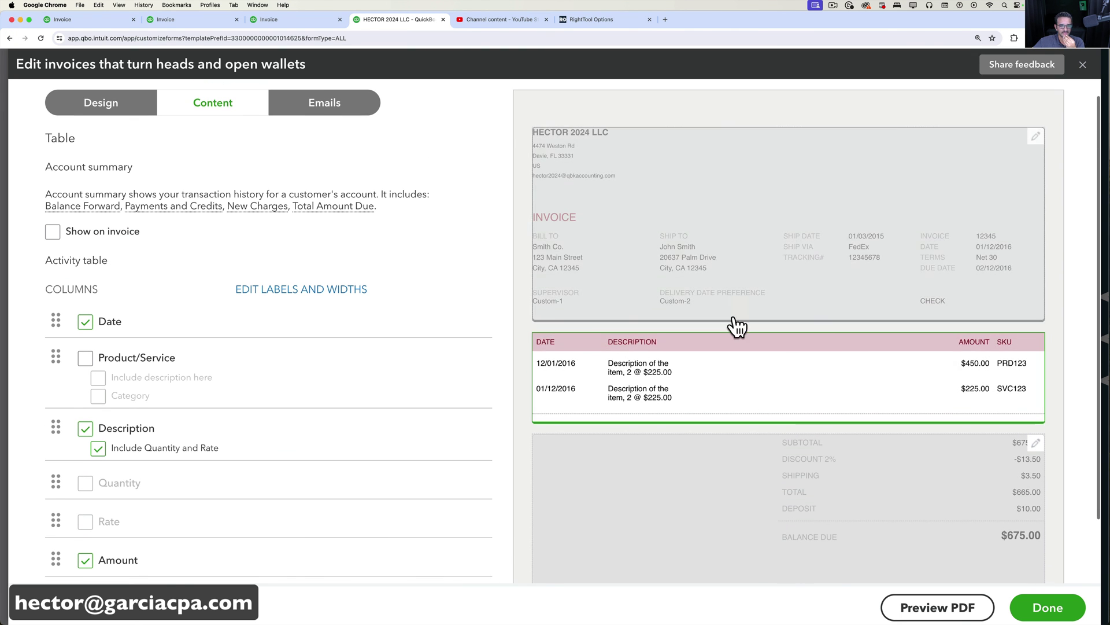
pyautogui.click(1048, 608)
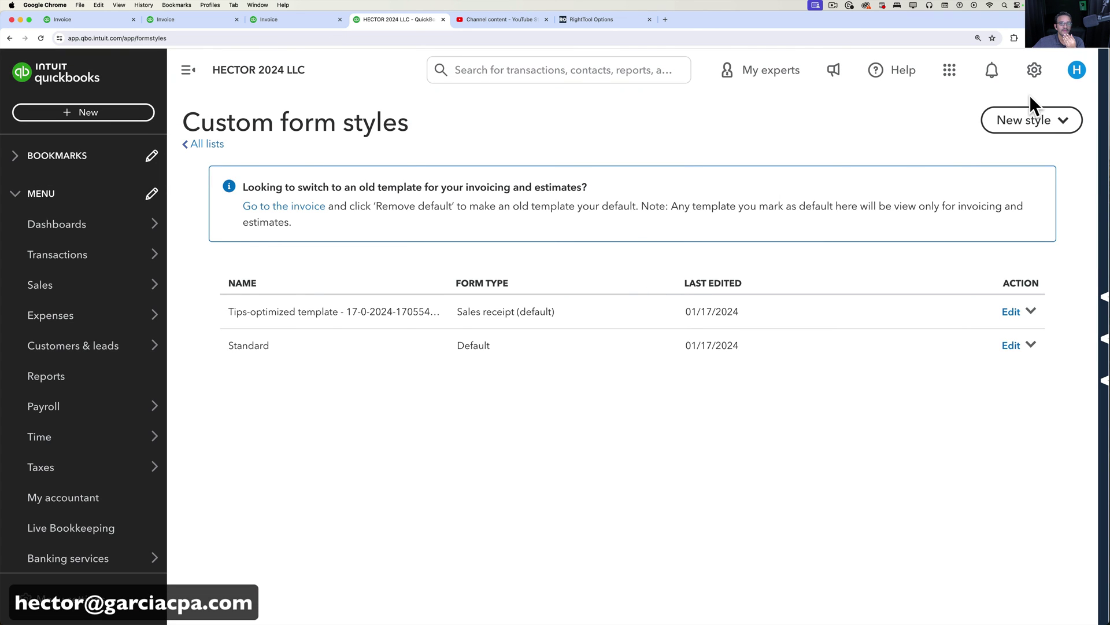
# - Start a new invoice and look through the customization settings in its management panel
pyautogui.click(91, 115)
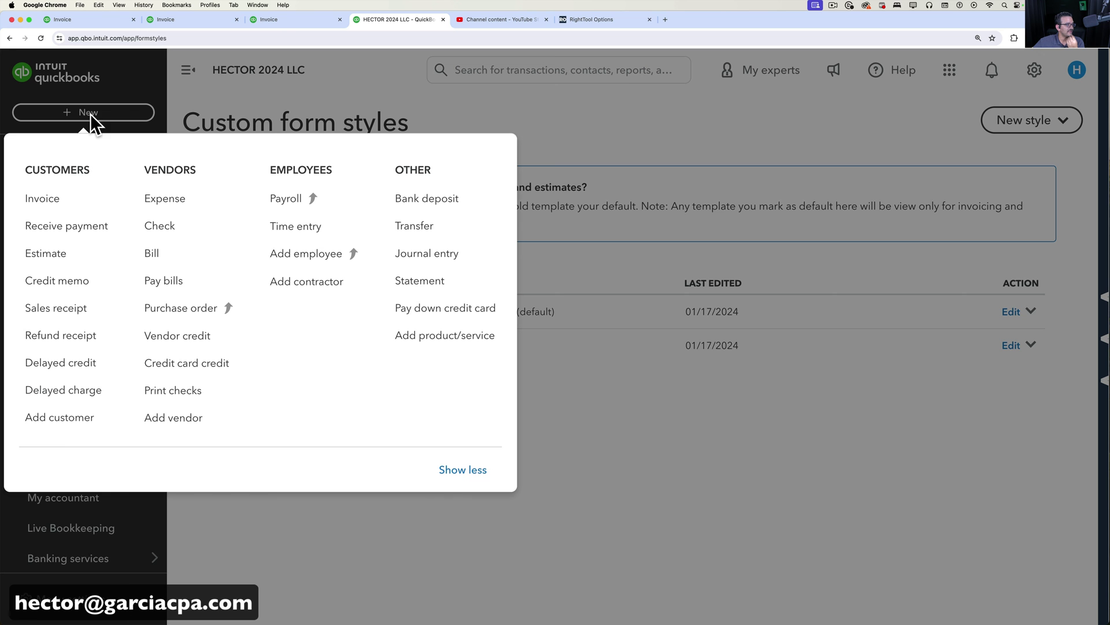
pyautogui.click(60, 194)
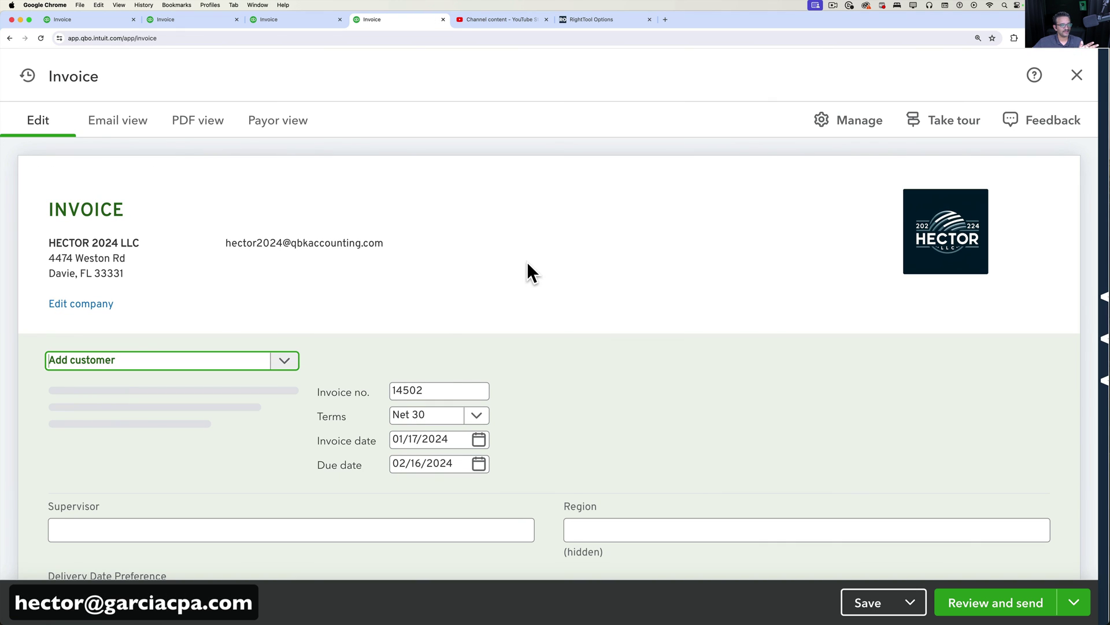
pyautogui.click(850, 120)
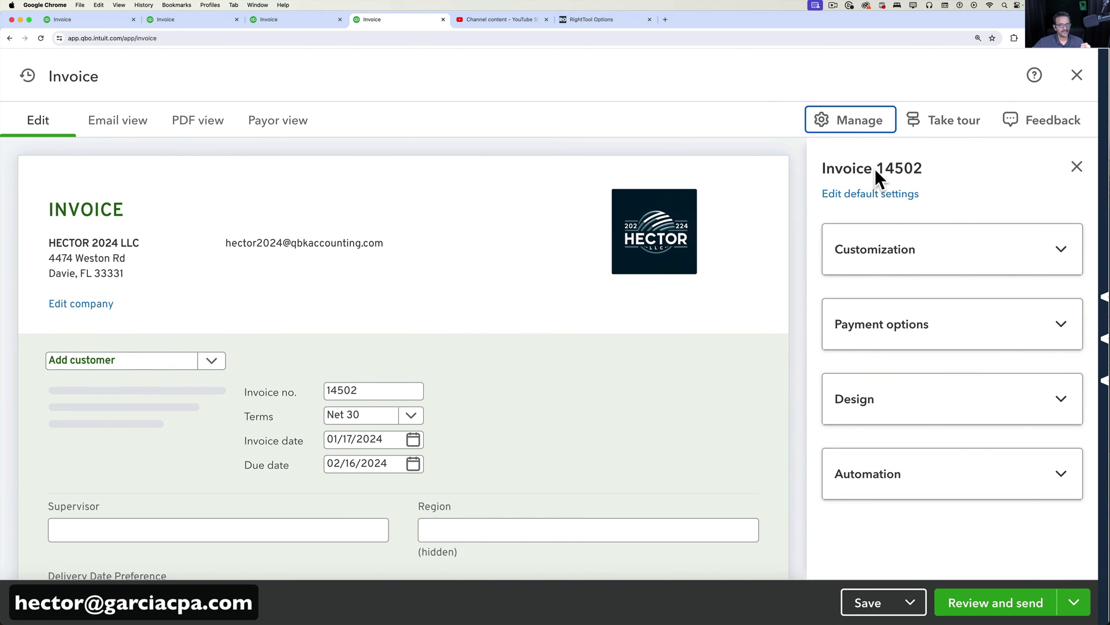
pyautogui.click(921, 262)
pyautogui.scroll(-4, 942, 326)
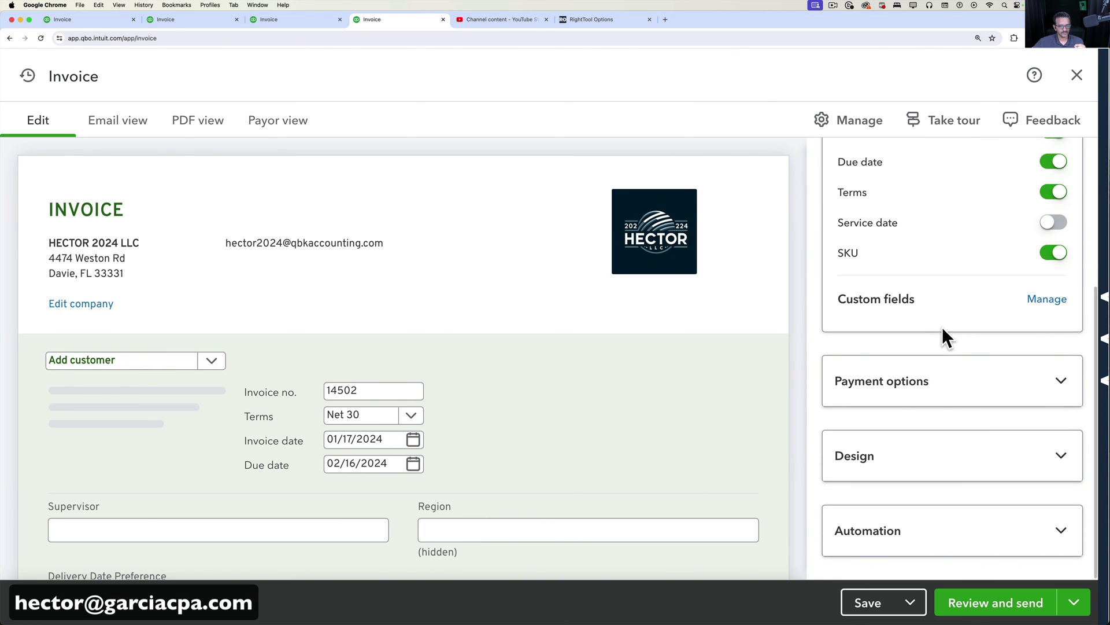
pyautogui.scroll(3, 939, 335)
pyautogui.scroll(-3, 925, 394)
# - Examine the Modern and Standard template choices in the new invoice's design settings and look over the invoice form
pyautogui.click(913, 434)
pyautogui.scroll(-5, 925, 430)
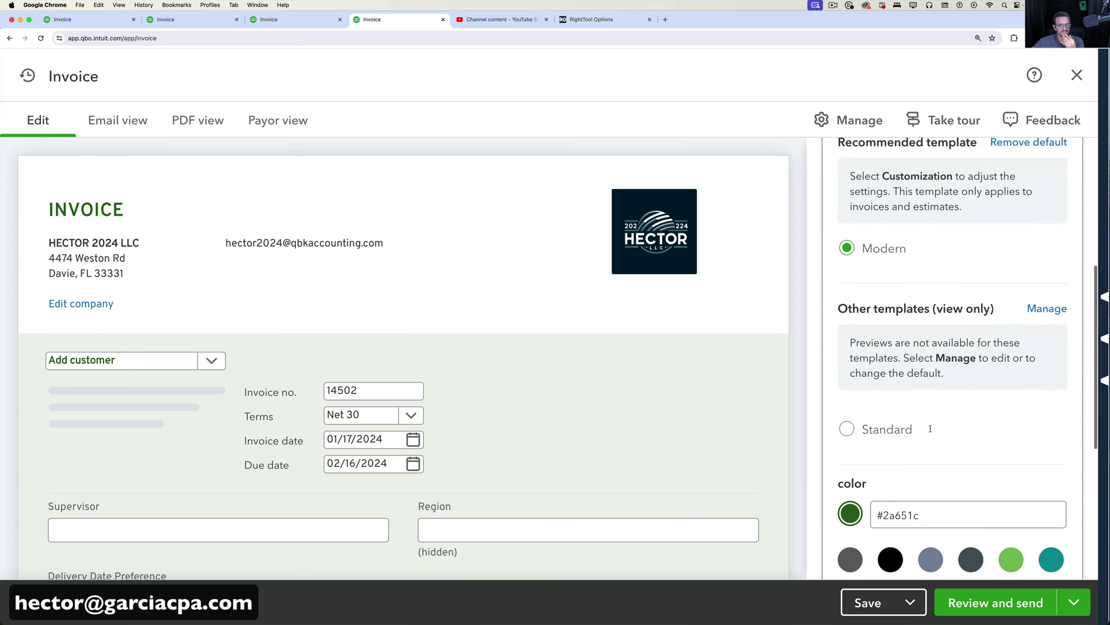
pyautogui.scroll(2, 930, 427)
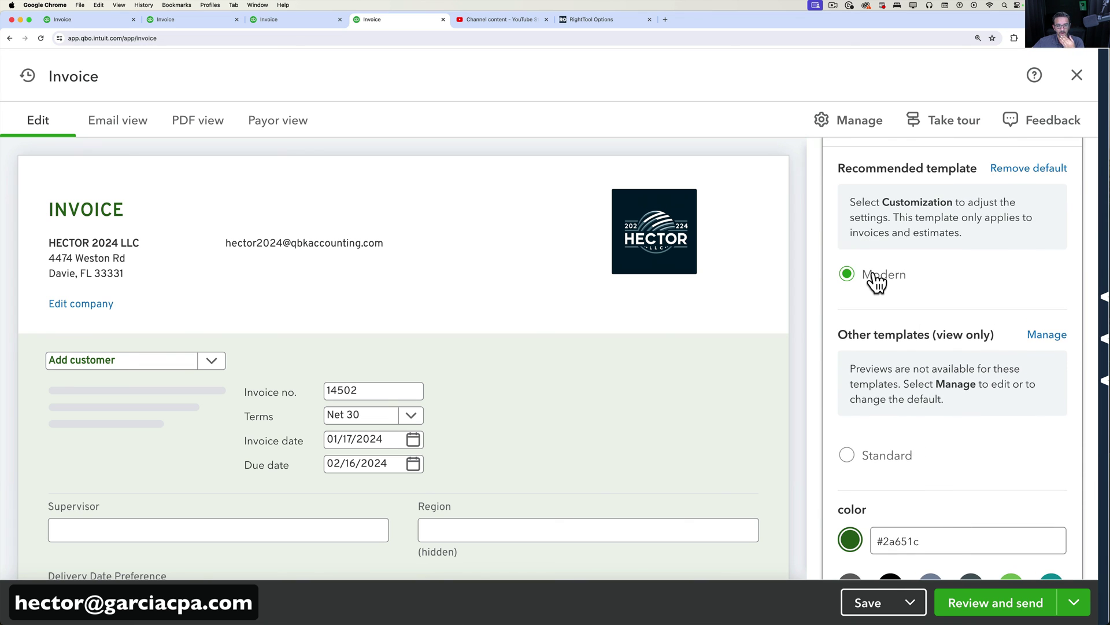
pyautogui.scroll(-5, 456, 340)
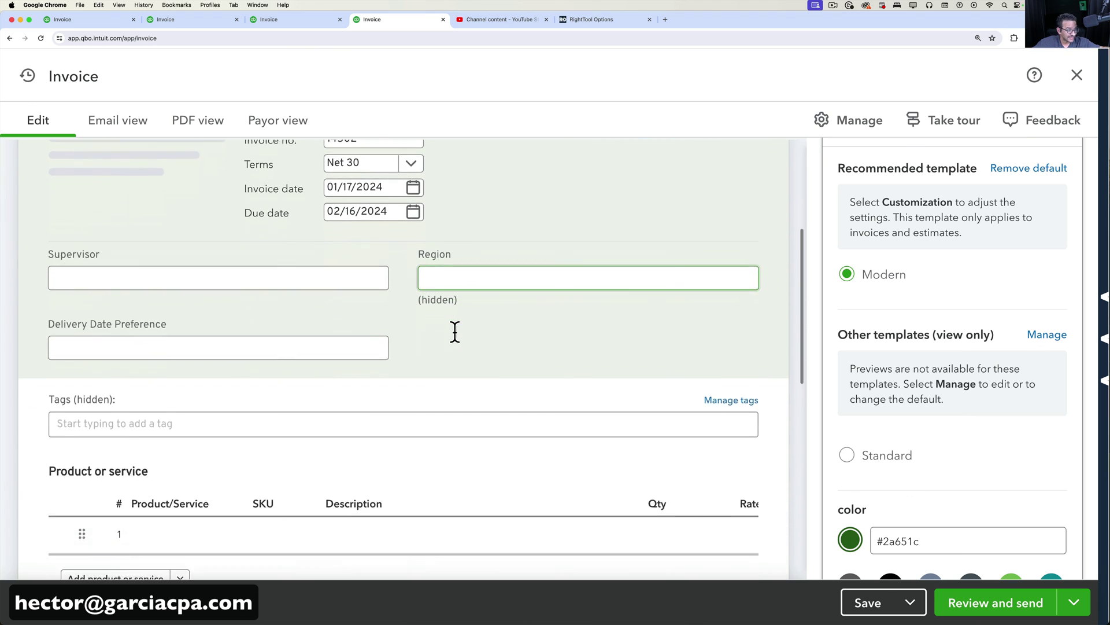
# - Select the Standard template for the new invoice, look over the form, and try to print and download it
pyautogui.scroll(3, 456, 339)
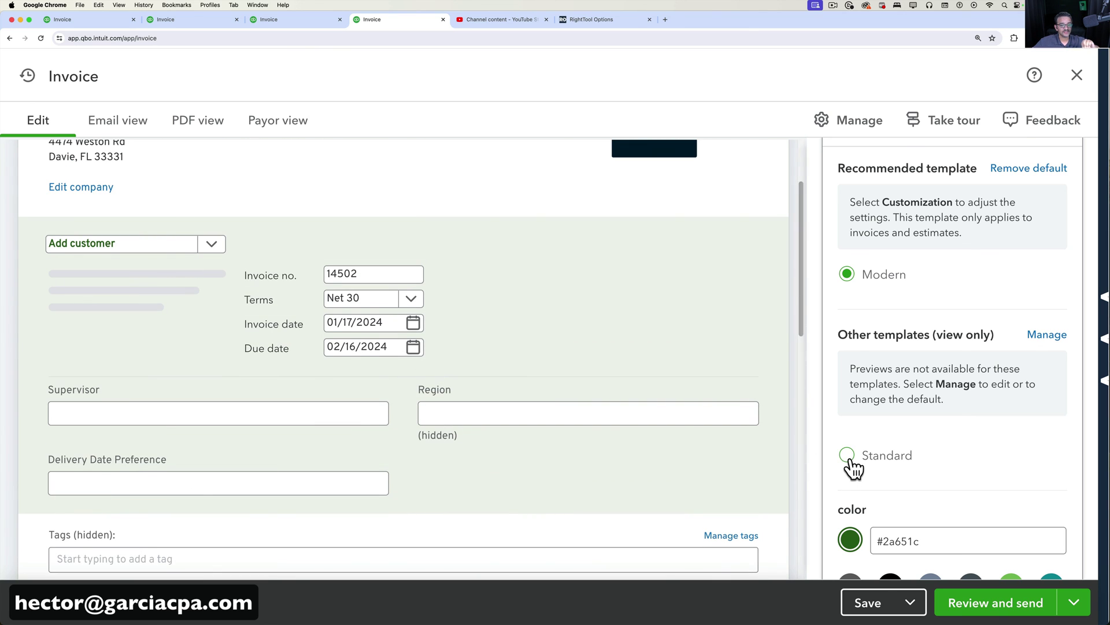
pyautogui.click(851, 460)
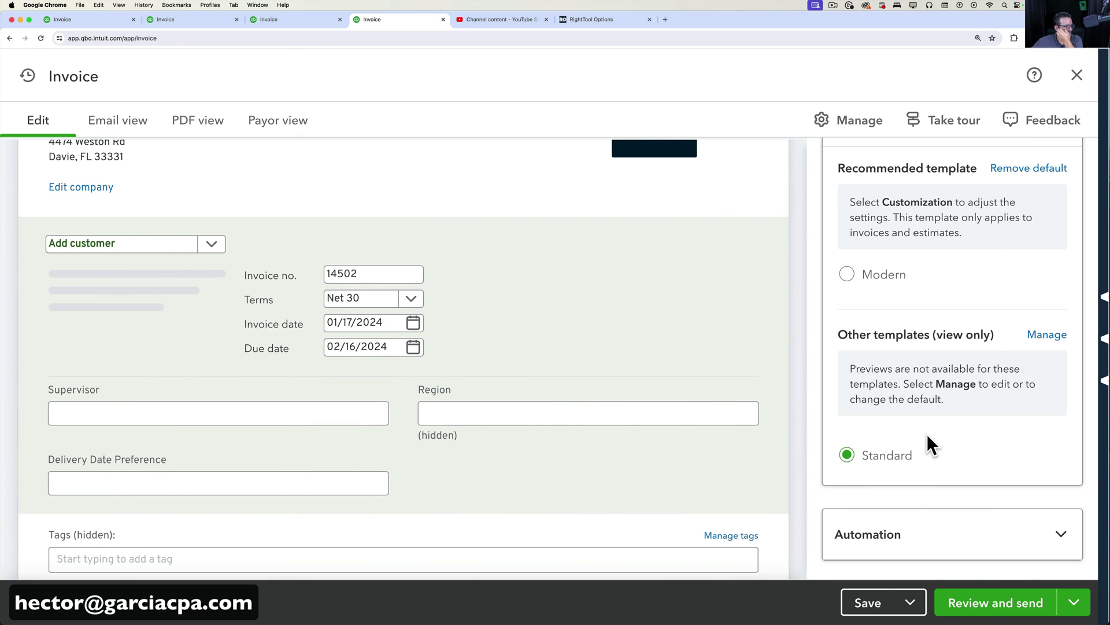
pyautogui.scroll(-1, 301, 332)
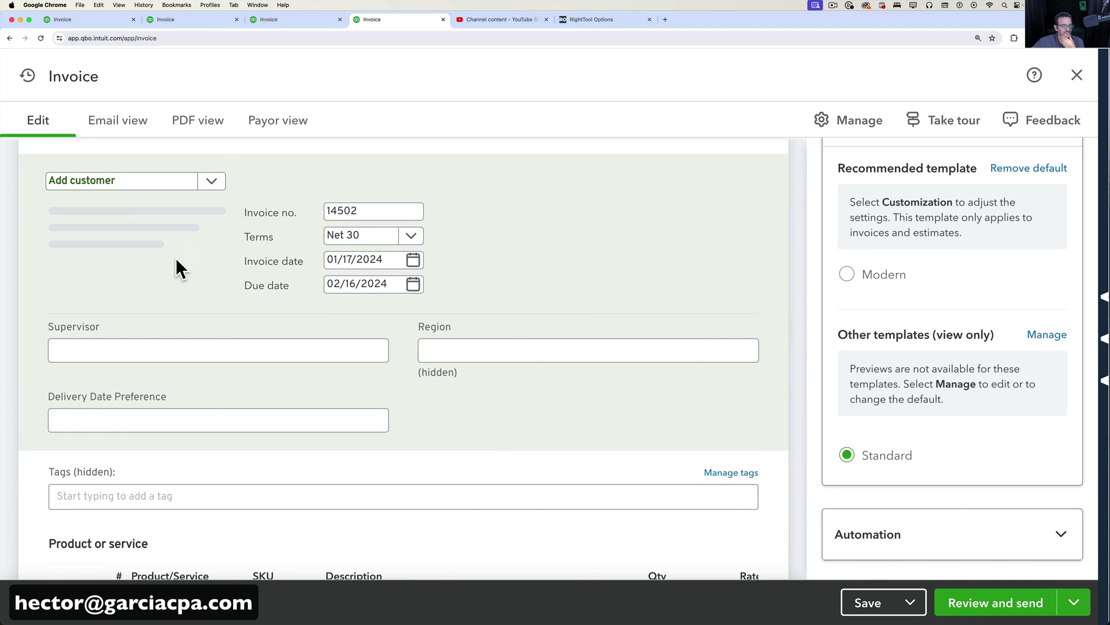
pyautogui.scroll(-4, 501, 395)
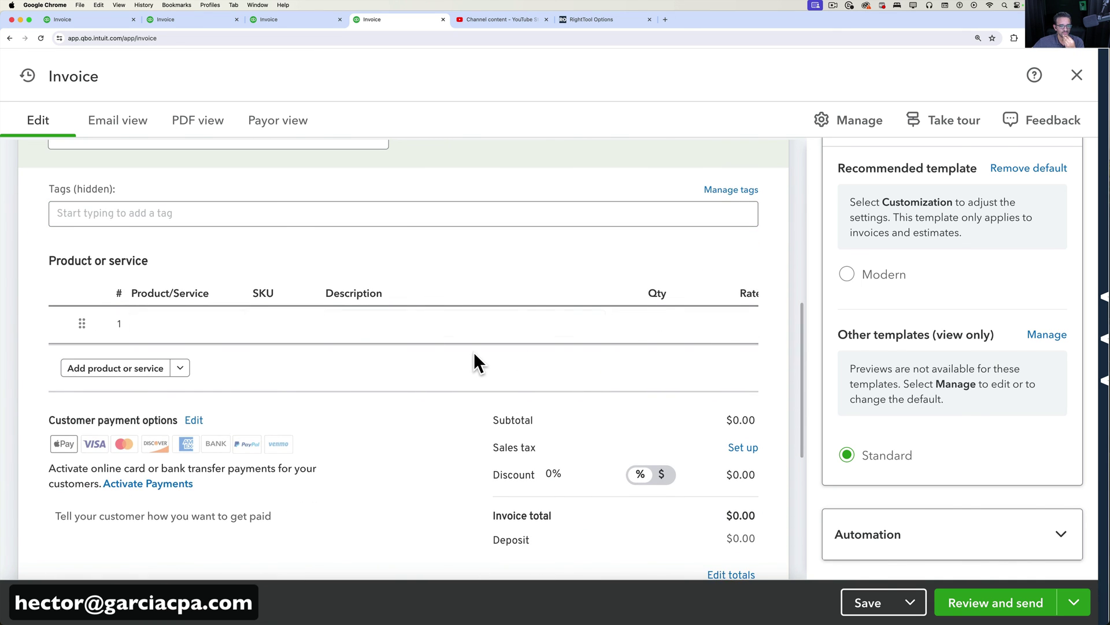
pyautogui.scroll(2, 474, 352)
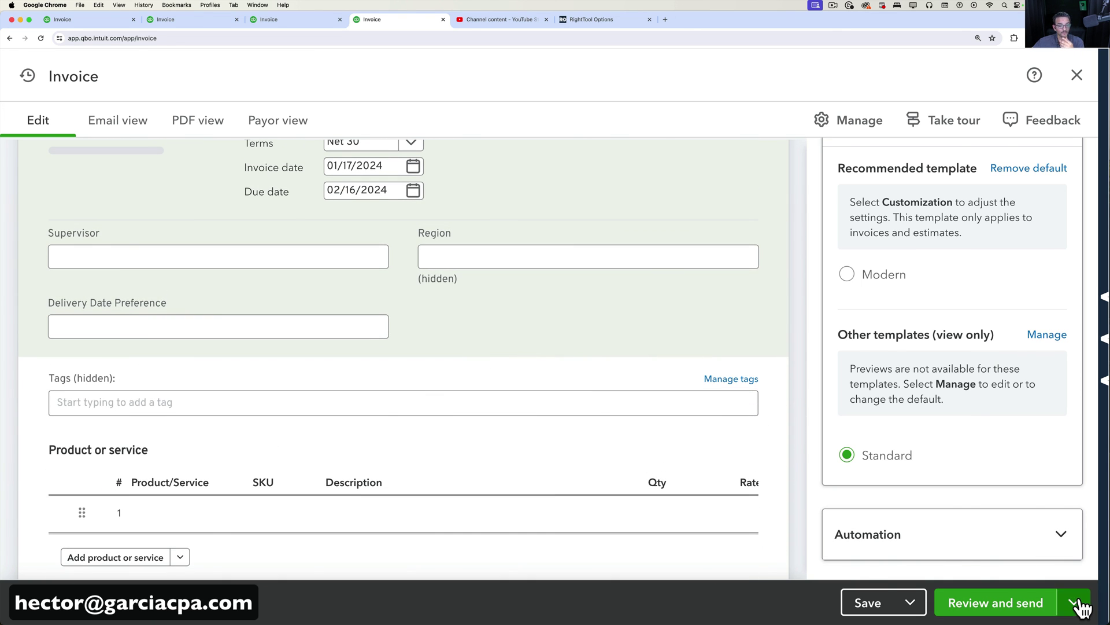
pyautogui.click(1074, 602)
pyautogui.click(1004, 511)
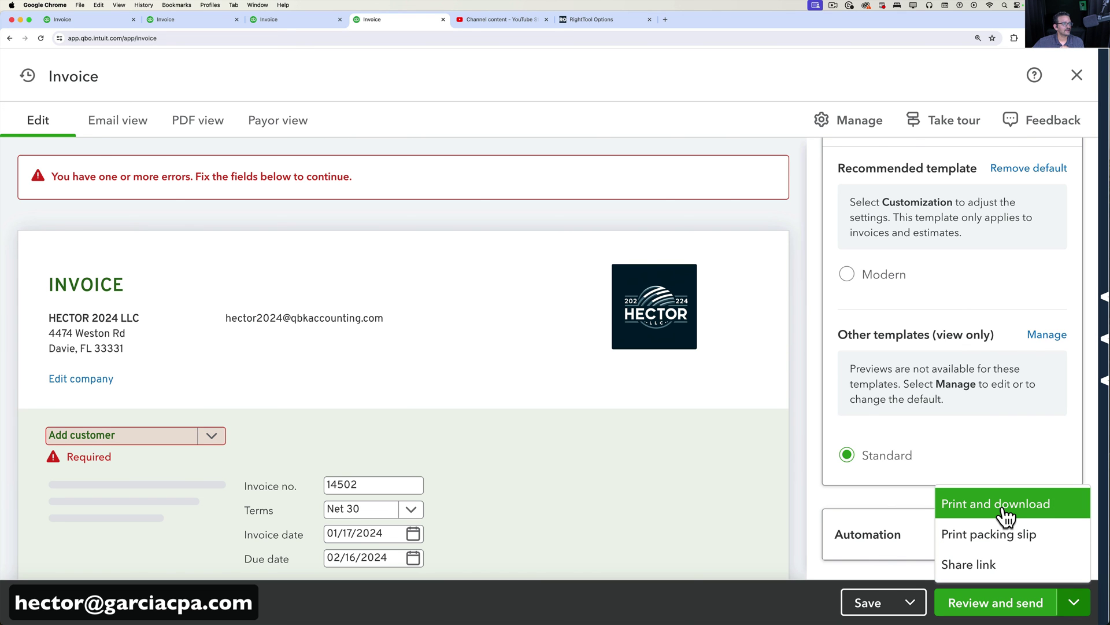
# - Open Customer A's invoice from the recent transactions and expand its design settings to the template choices
pyautogui.click(29, 75)
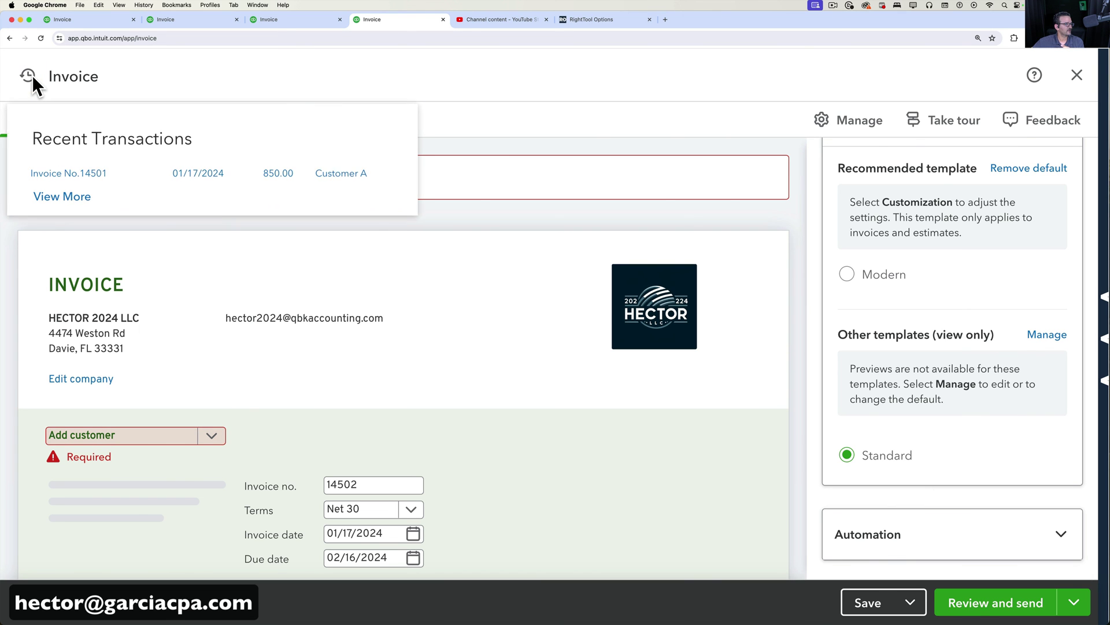
pyautogui.click(86, 174)
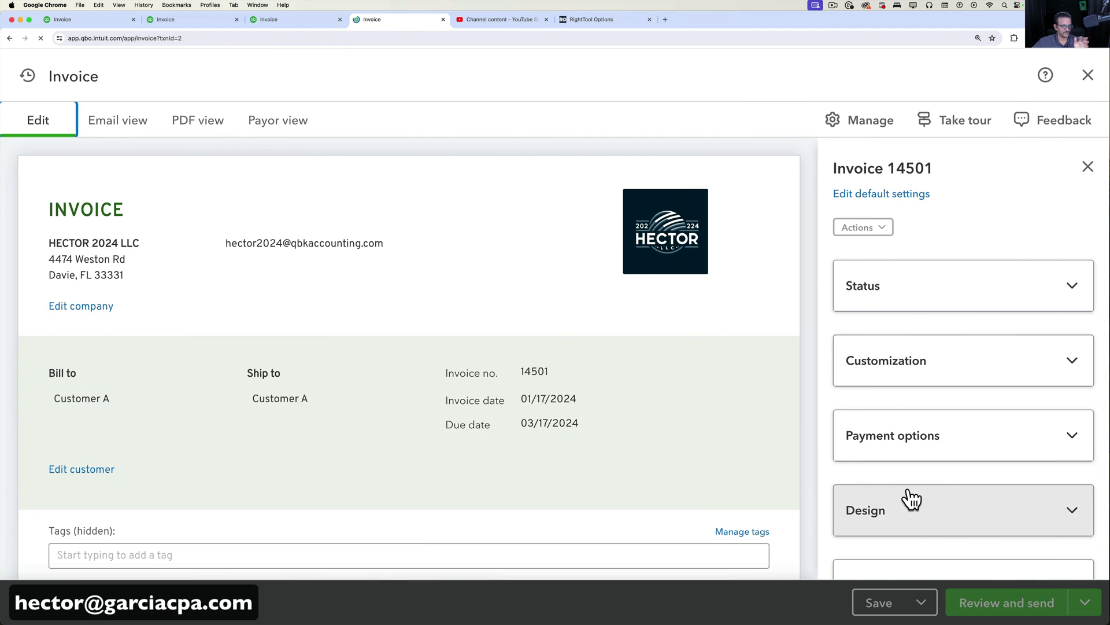
pyautogui.click(880, 518)
pyautogui.scroll(-3, 880, 512)
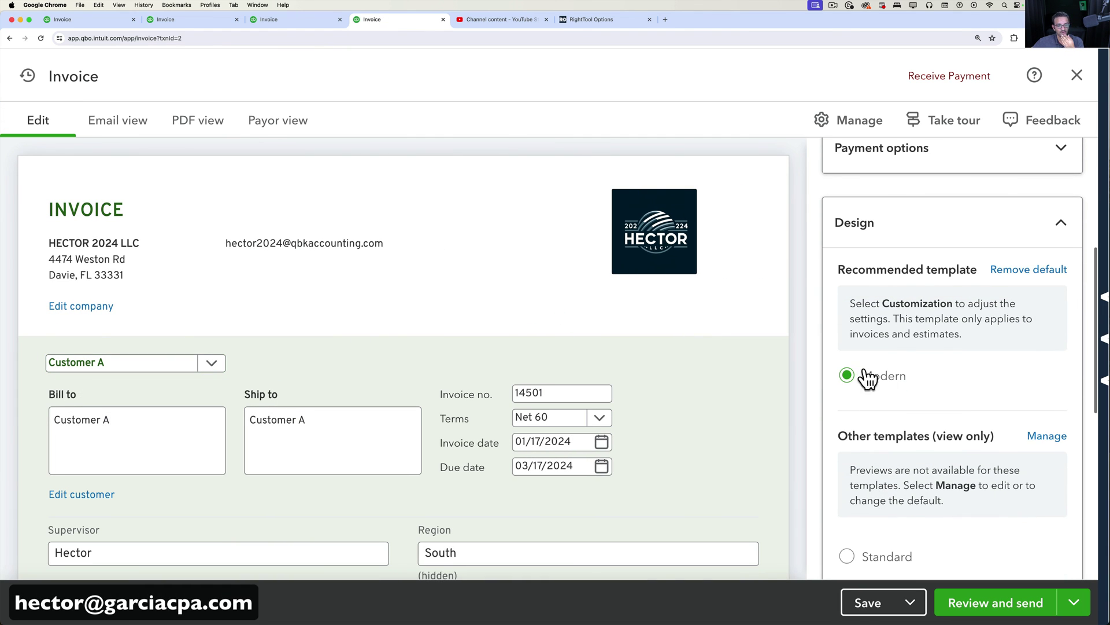
# - Generate the printable PDF of Customer A's invoice with the Modern template, view it, and return to the invoice
pyautogui.click(1074, 602)
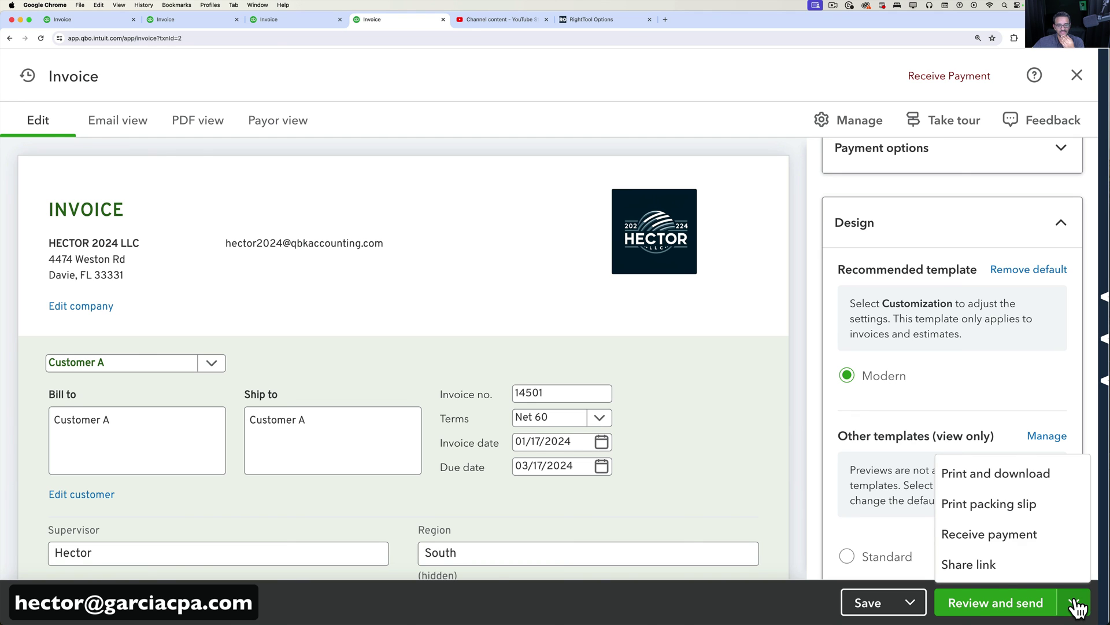
pyautogui.click(976, 491)
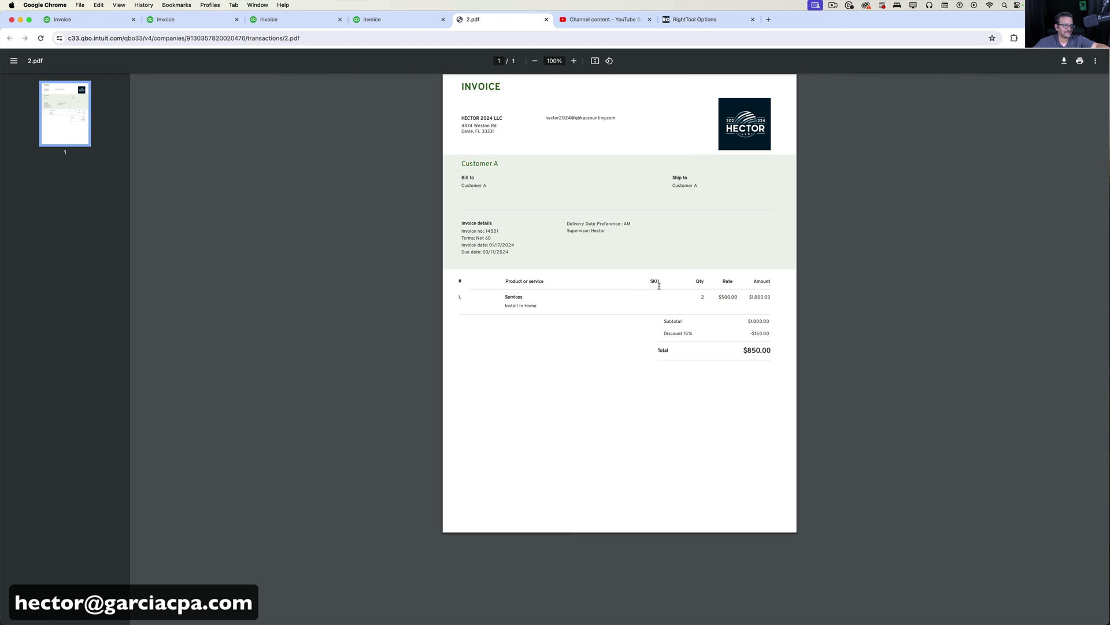
pyautogui.click(377, 19)
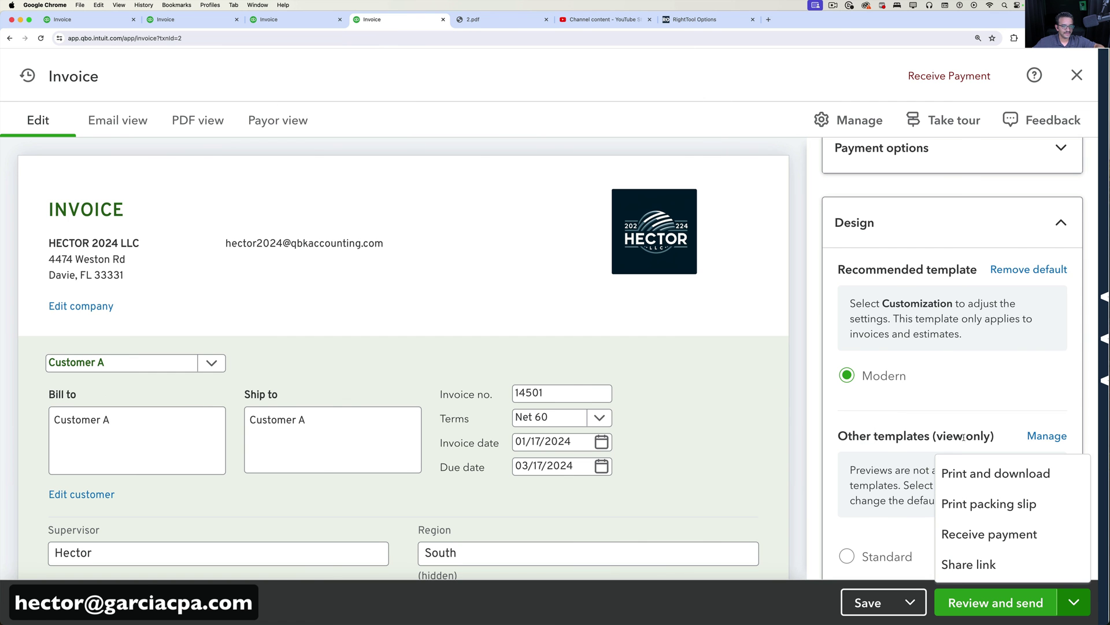
# - Switch Customer A's invoice to the Standard template and save the invoice
pyautogui.scroll(-2, 949, 385)
pyautogui.scroll(-2, 950, 385)
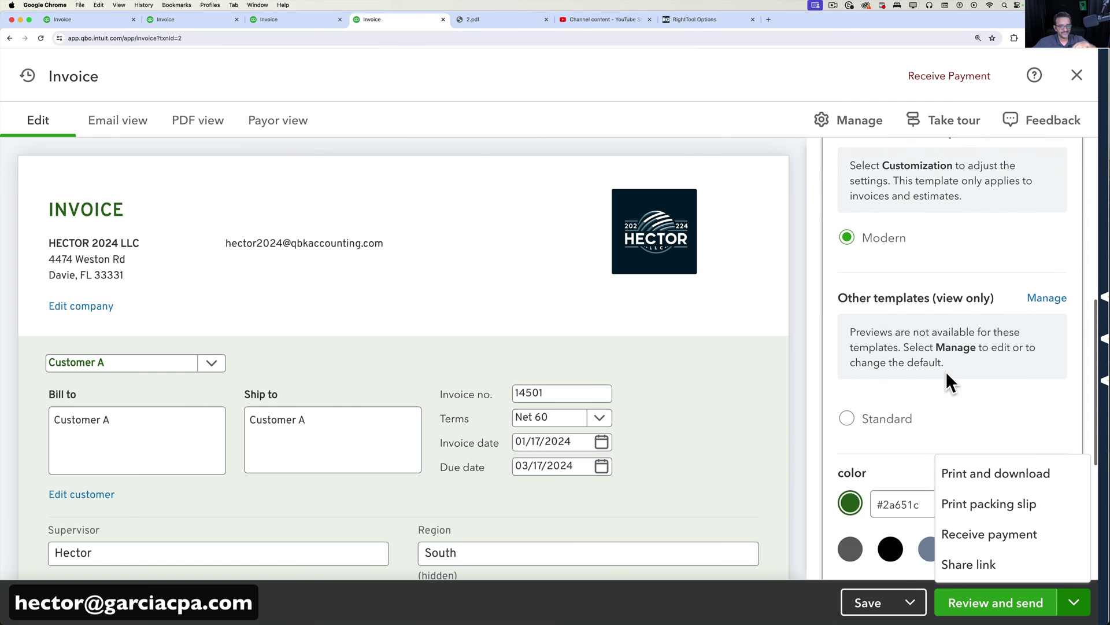
pyautogui.click(847, 418)
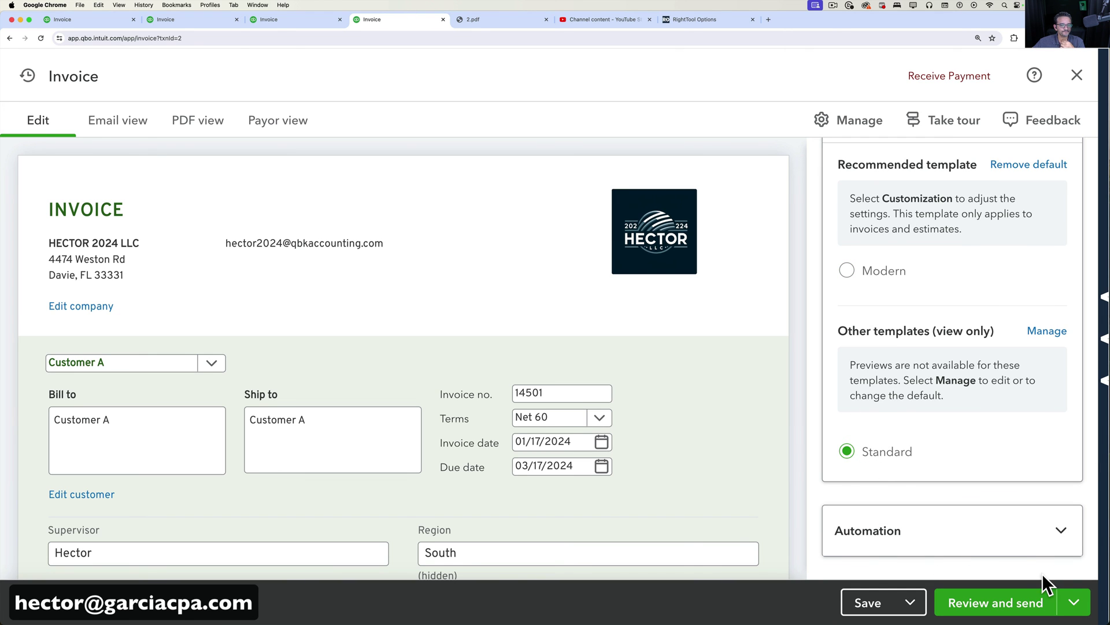
pyautogui.click(882, 604)
# - Generate and view the printable PDF of the invoice with the Standard template, and close both PDF copies
pyautogui.click(1075, 603)
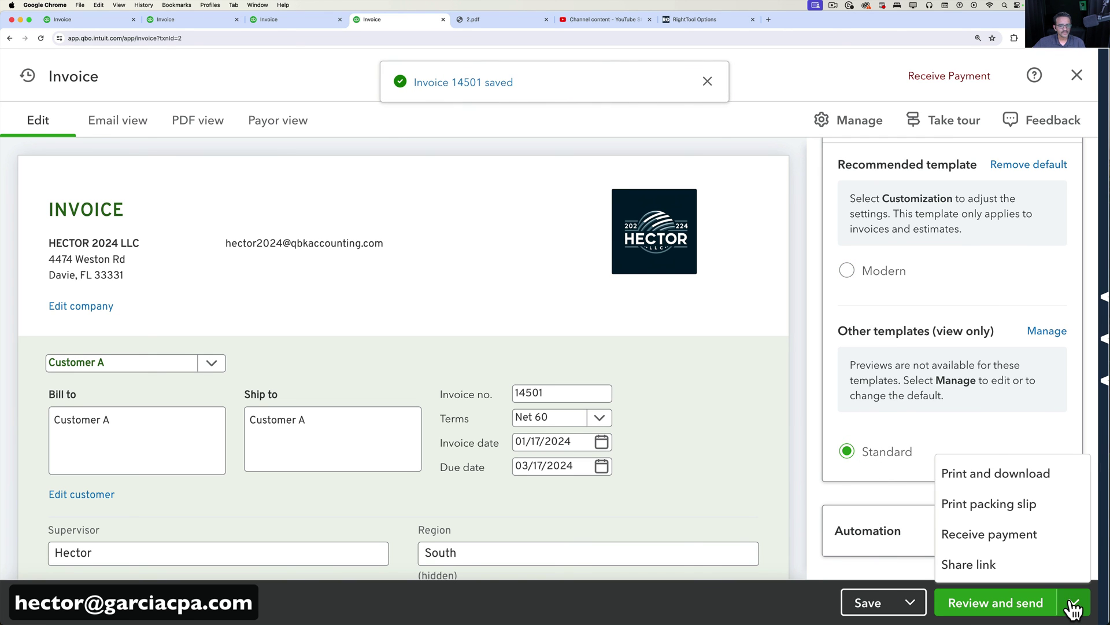
pyautogui.click(983, 484)
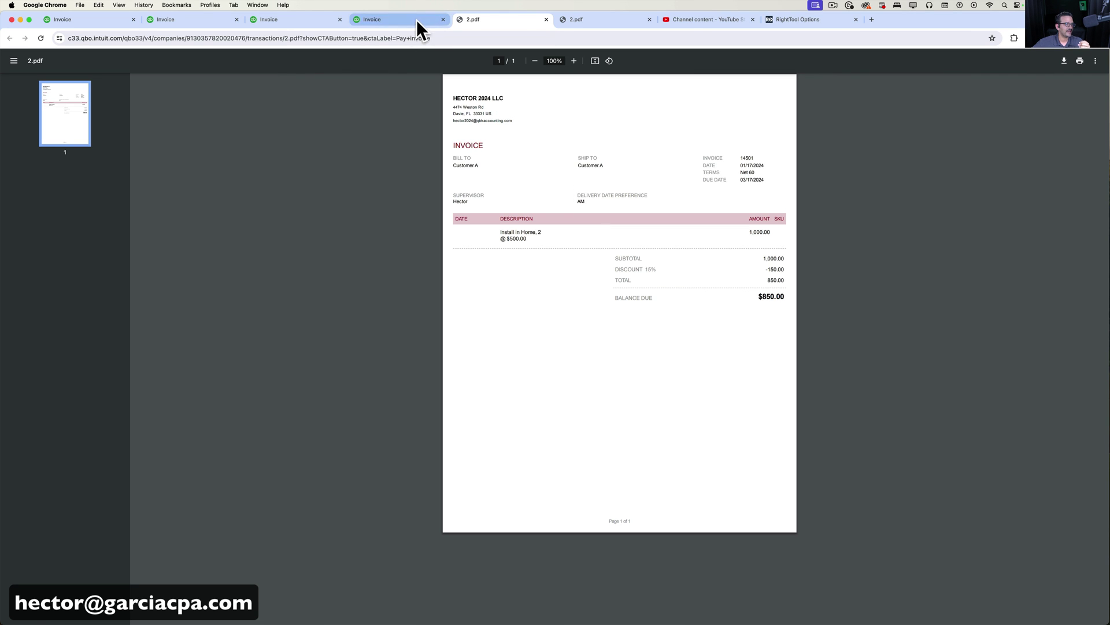
pyautogui.click(545, 18)
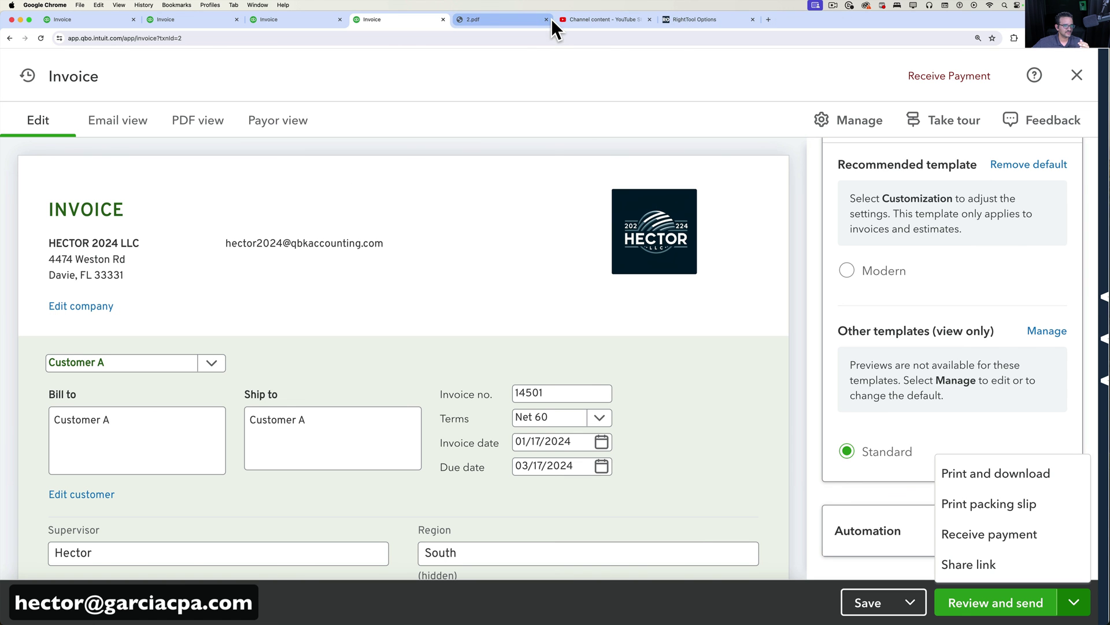
pyautogui.click(547, 19)
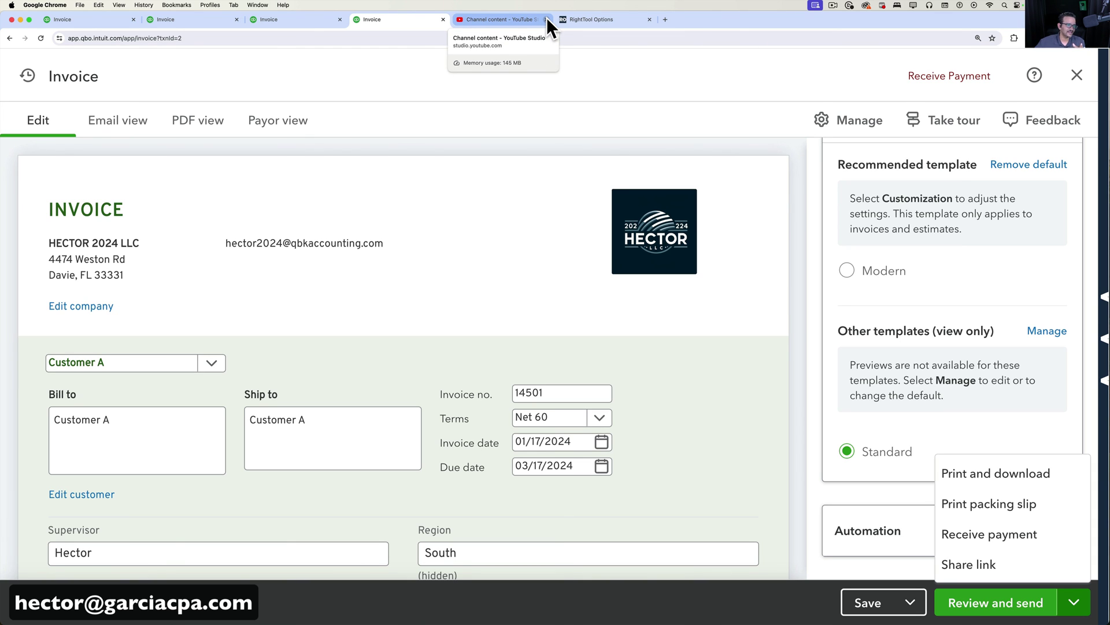
# - Reselect the Modern template for Customer A's invoice and look over the form's customer and custom fields
pyautogui.click(847, 269)
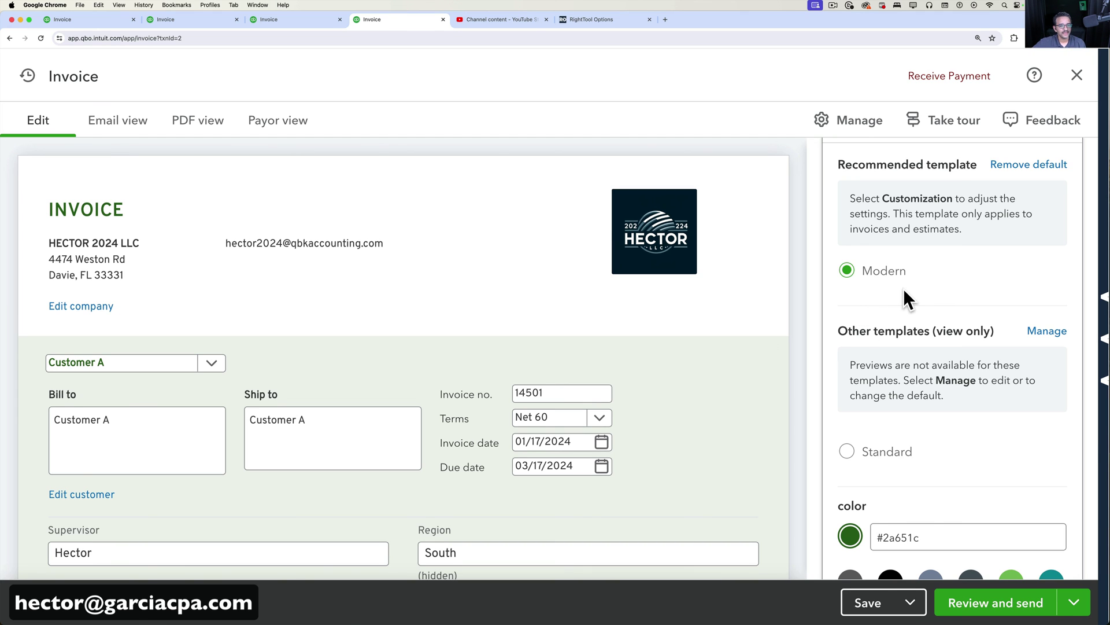
pyautogui.scroll(1, 903, 288)
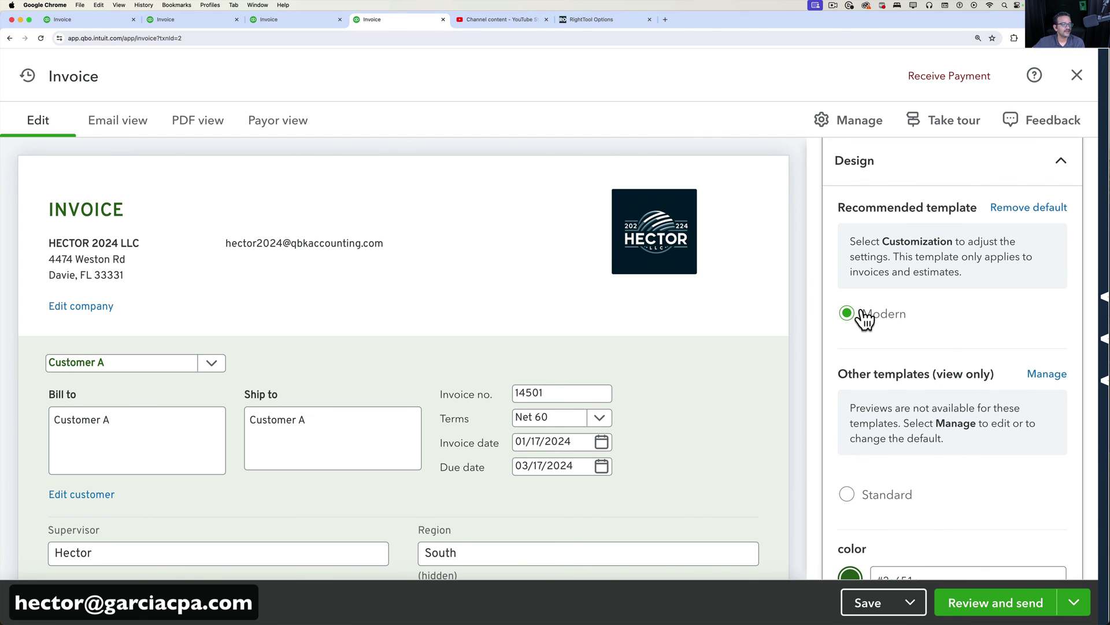
pyautogui.scroll(-3, 471, 375)
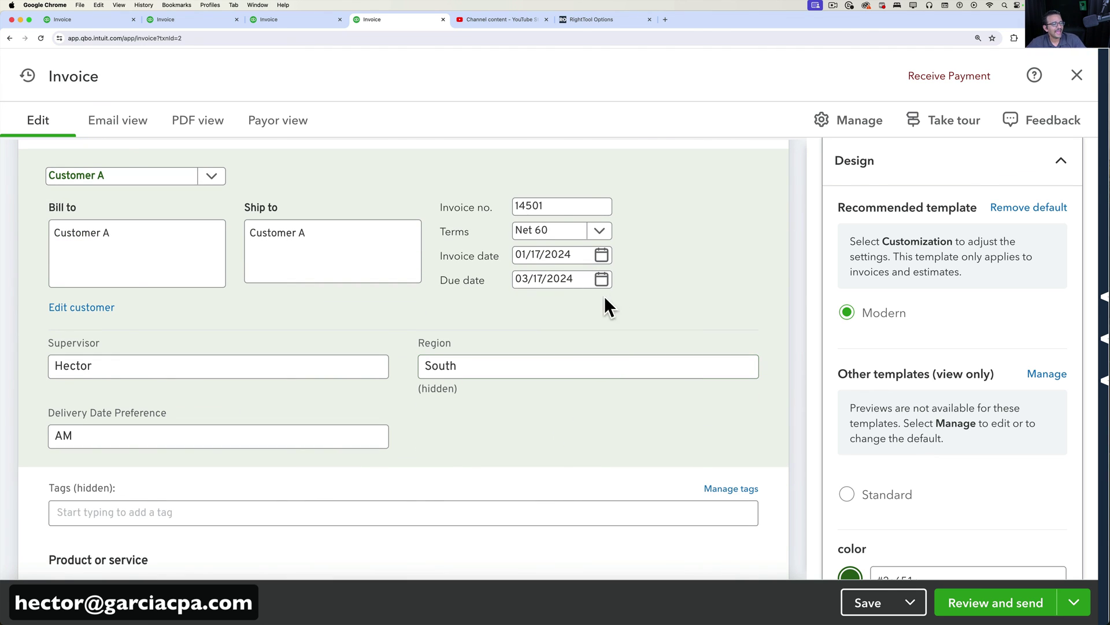
# - Collapse the design settings, look over the product lines, and close the invoice without saving
pyautogui.click(1001, 171)
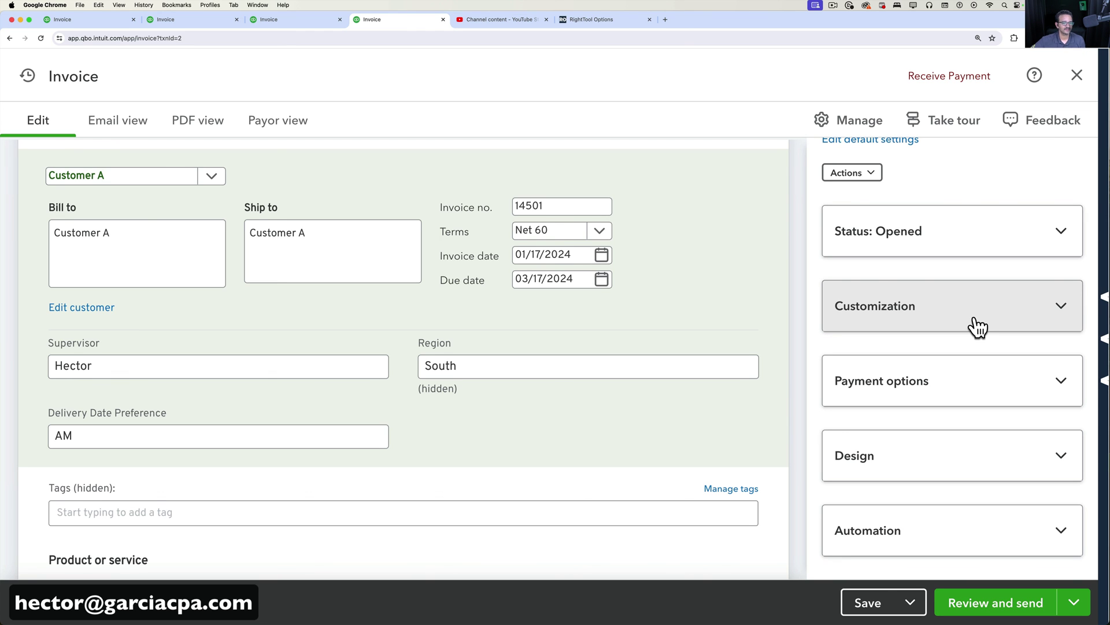
pyautogui.scroll(-2, 517, 310)
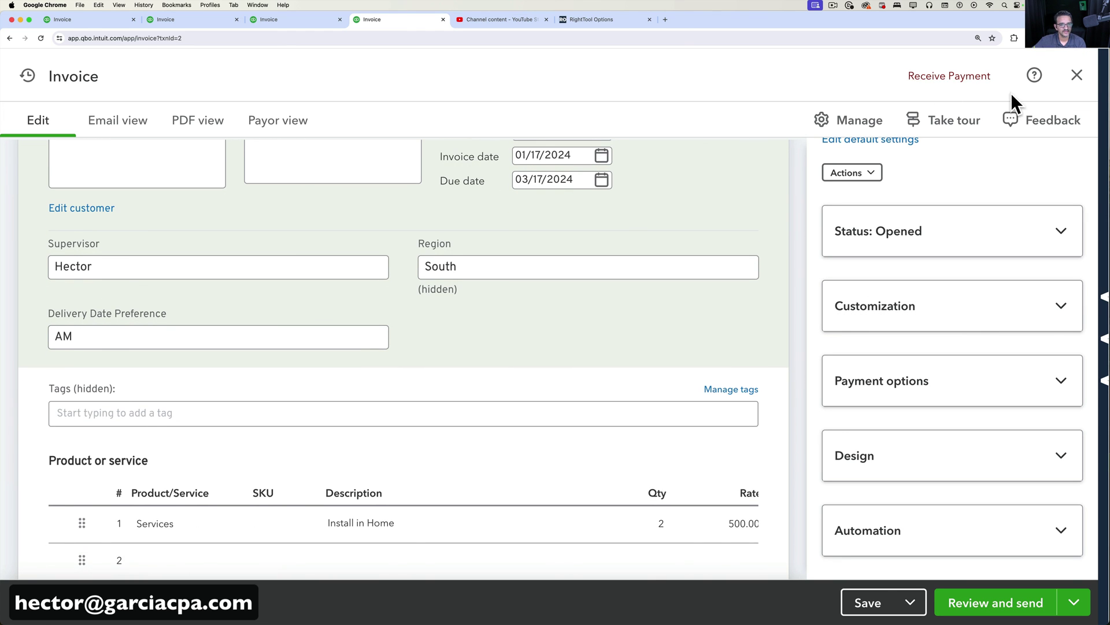
pyautogui.click(1077, 78)
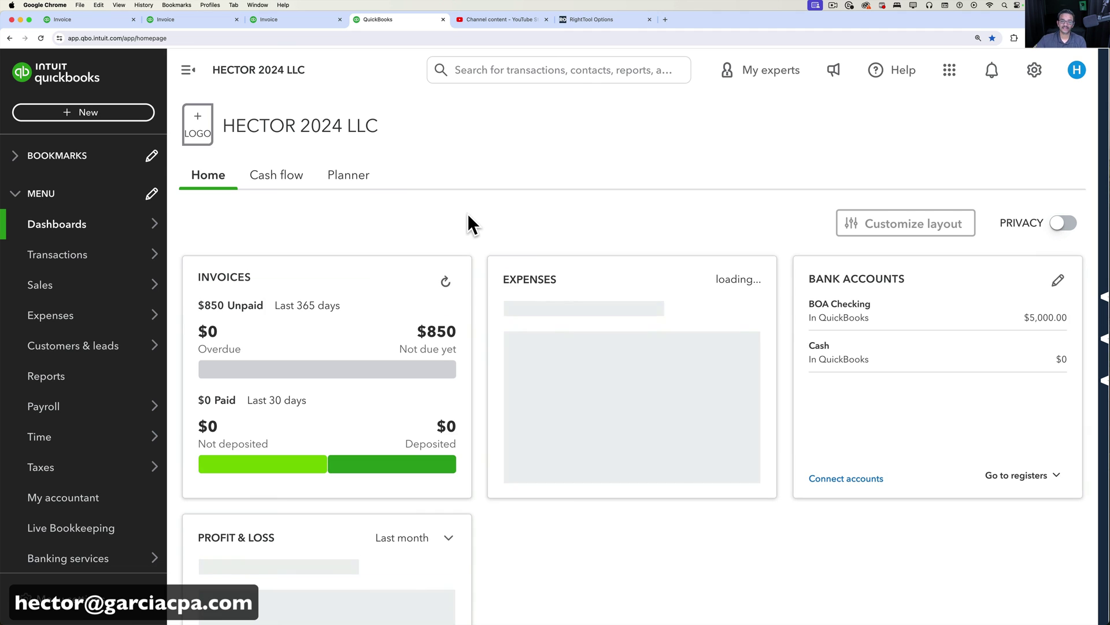